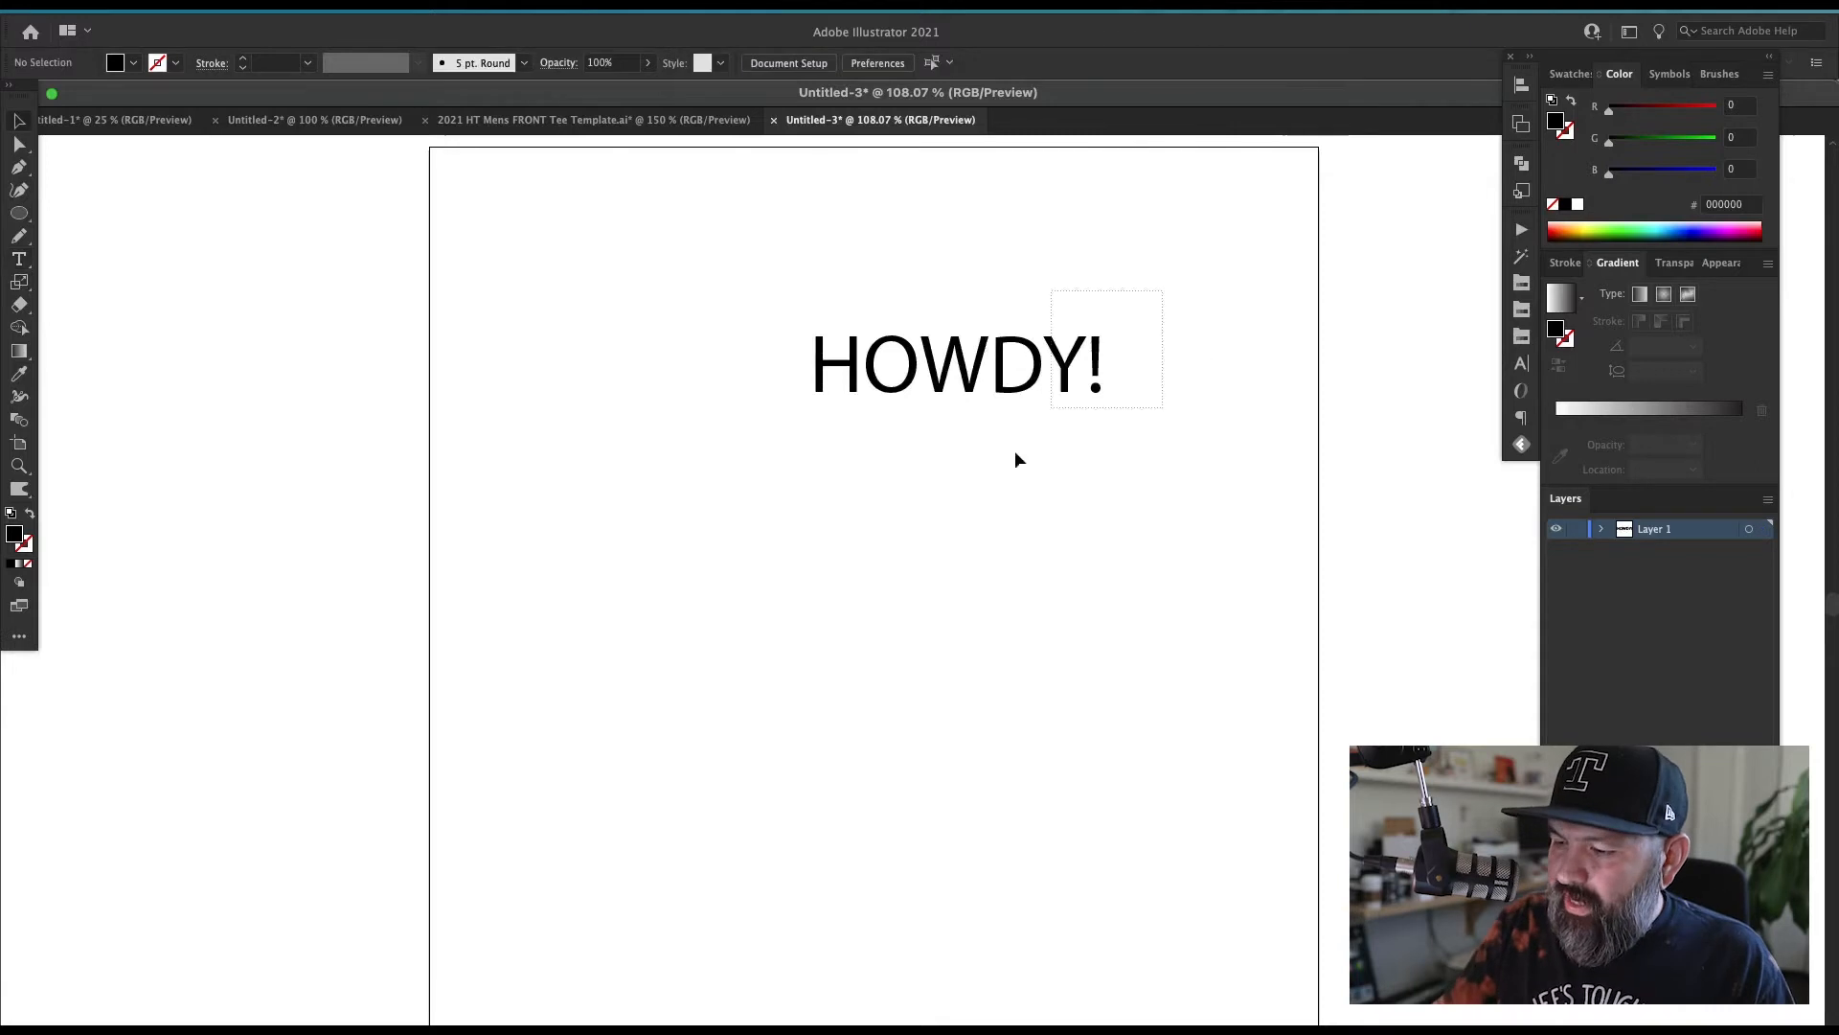
Step: Set the HOWDY! text in the Aktiv Grotesk Black Italic font
click(738, 63)
text(GROT)
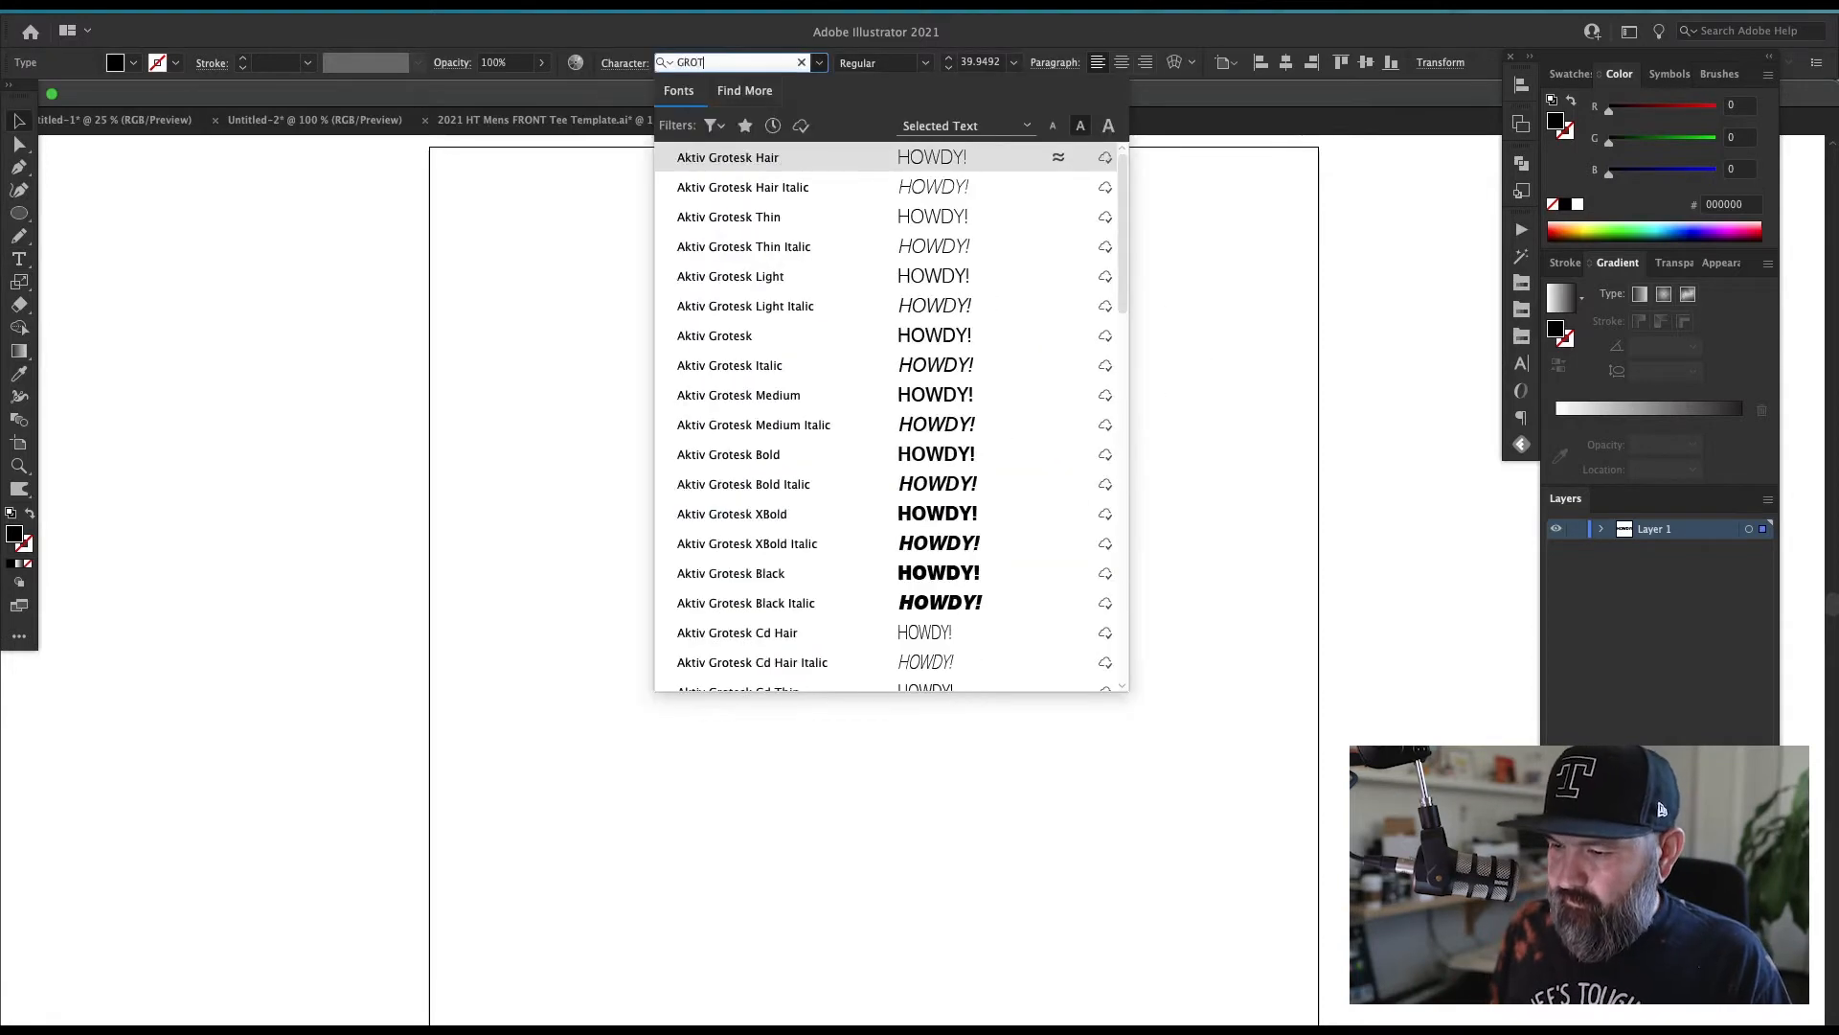
click(958, 602)
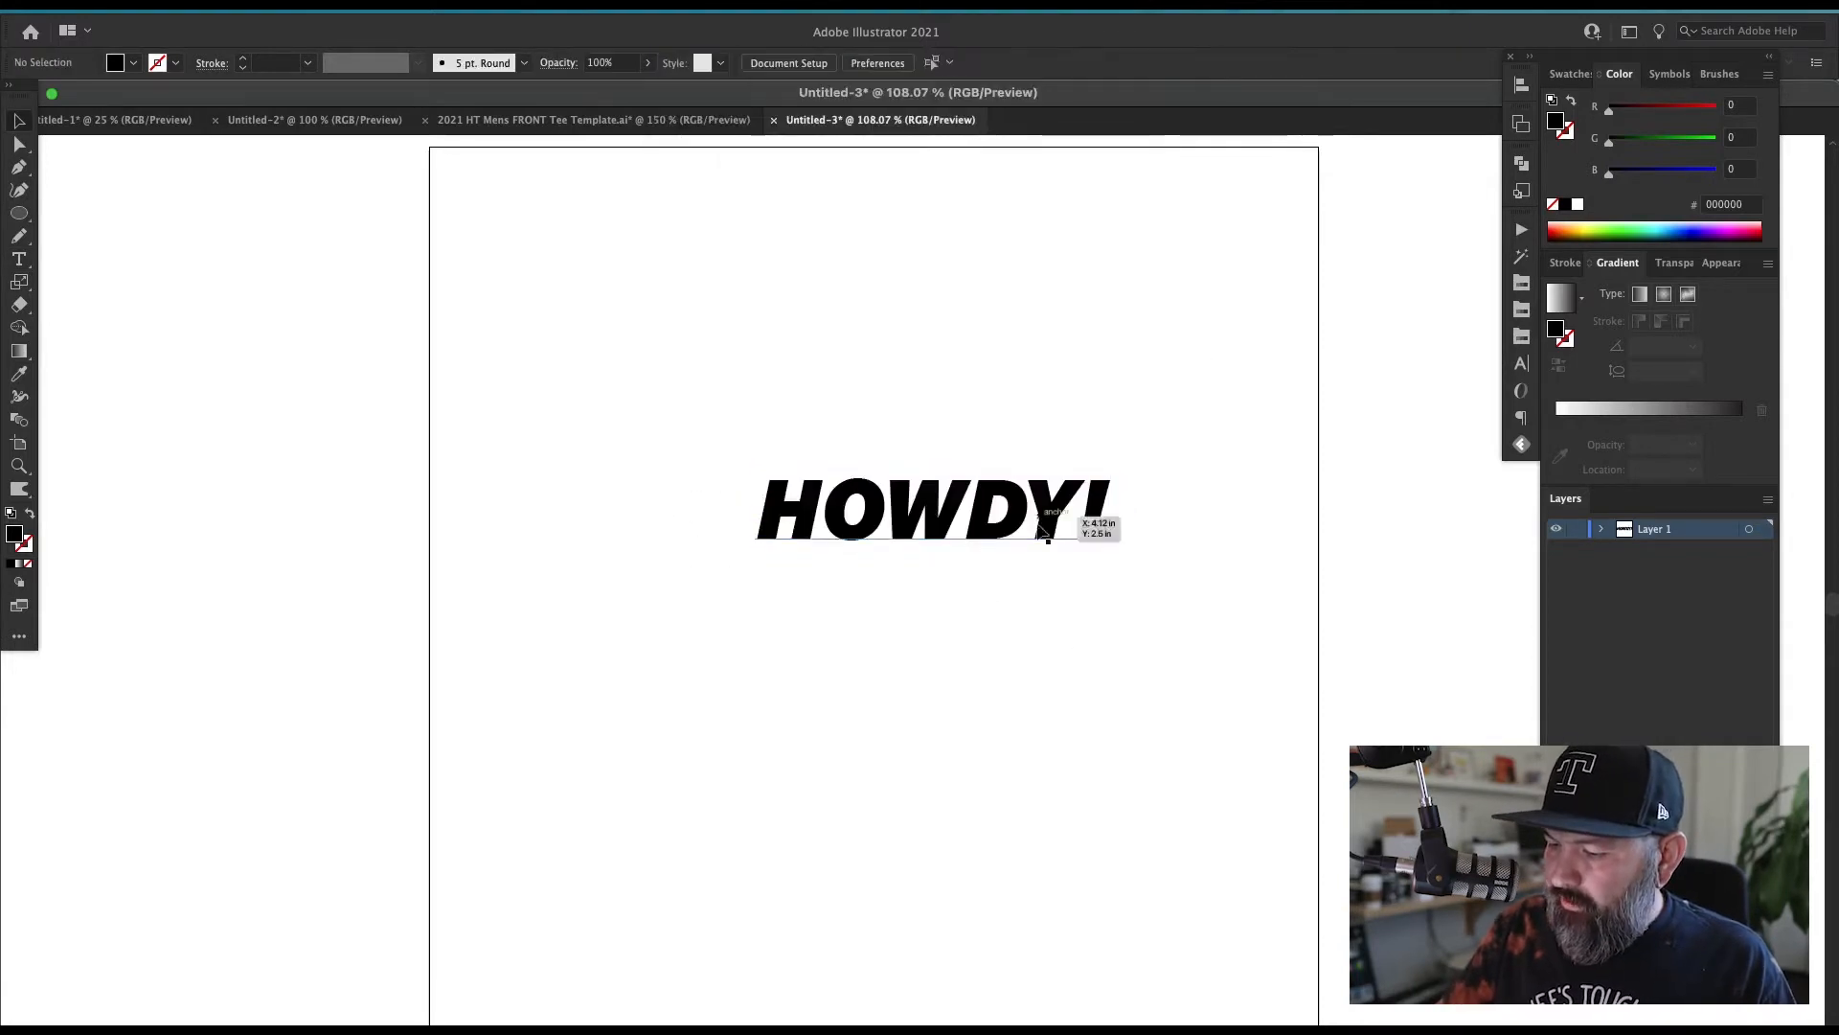
Step: Enlarge the HOWDY! text to about 68.8 pt and move it to the middle of the artboard
drag(1084, 519, 1243, 400)
key(v)
drag(1217, 602, 1094, 590)
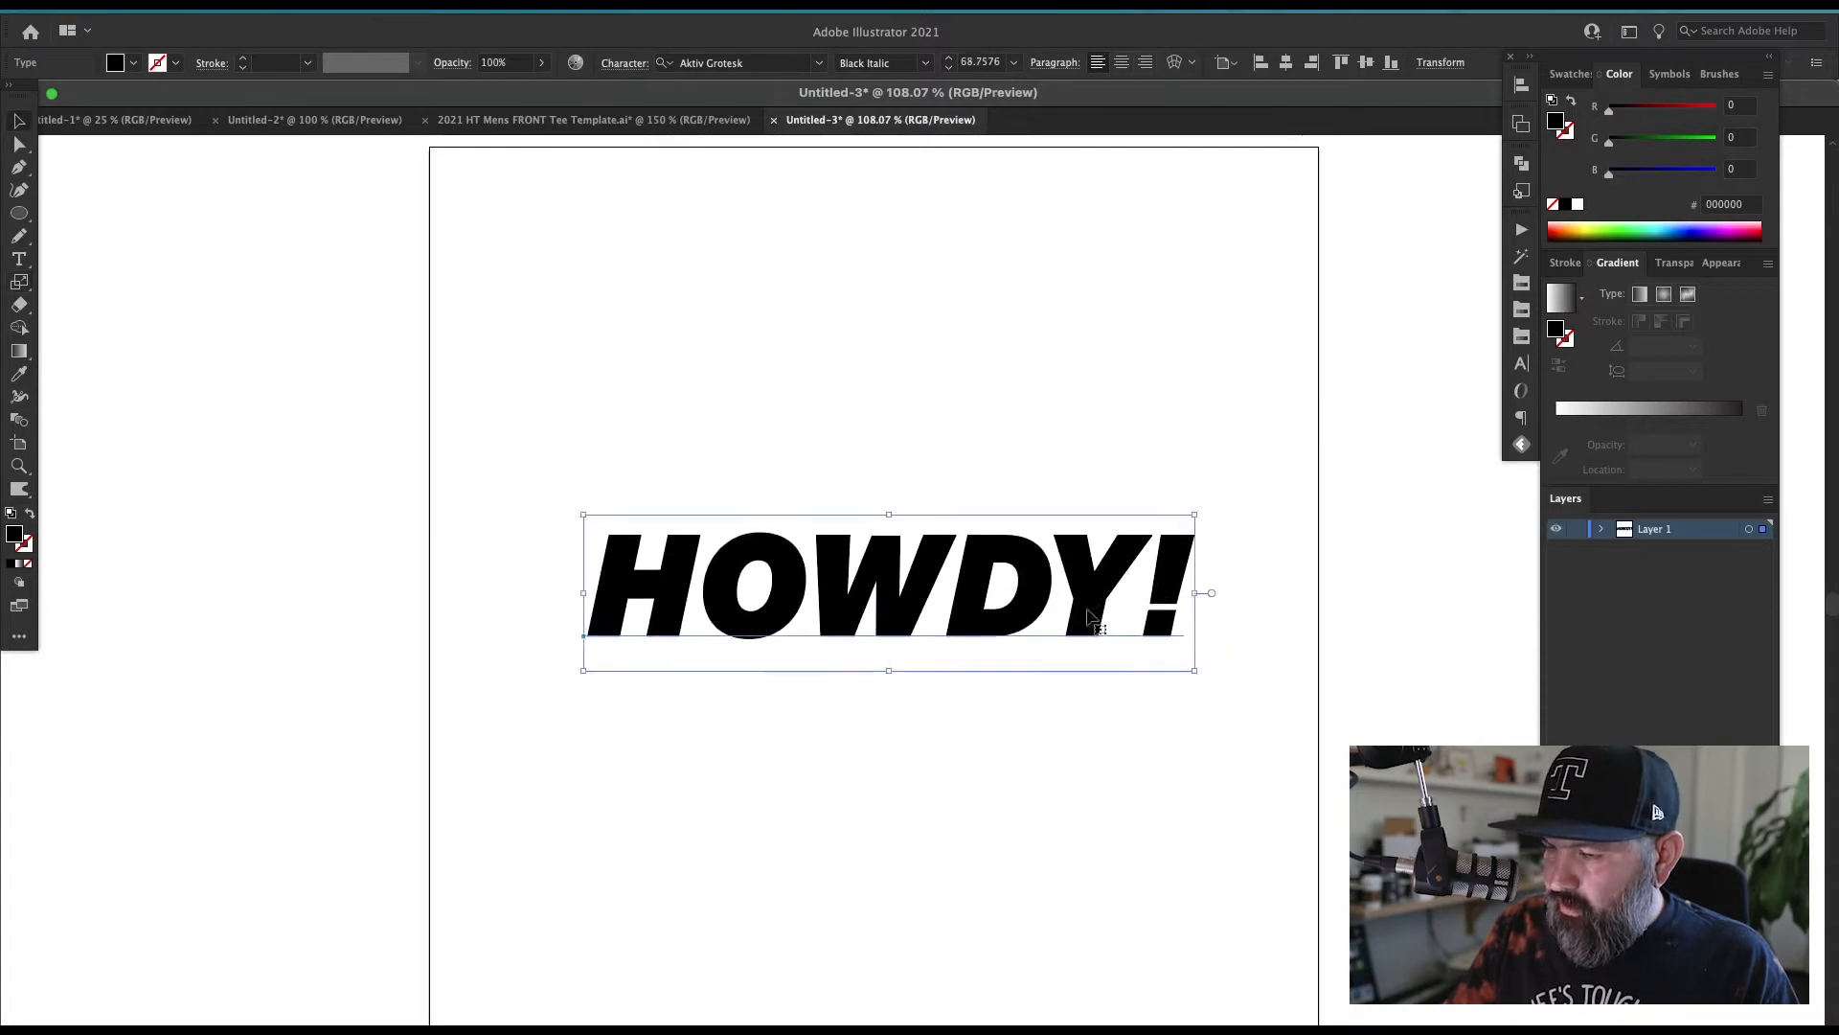
key(space)
drag(1145, 673, 1158, 633)
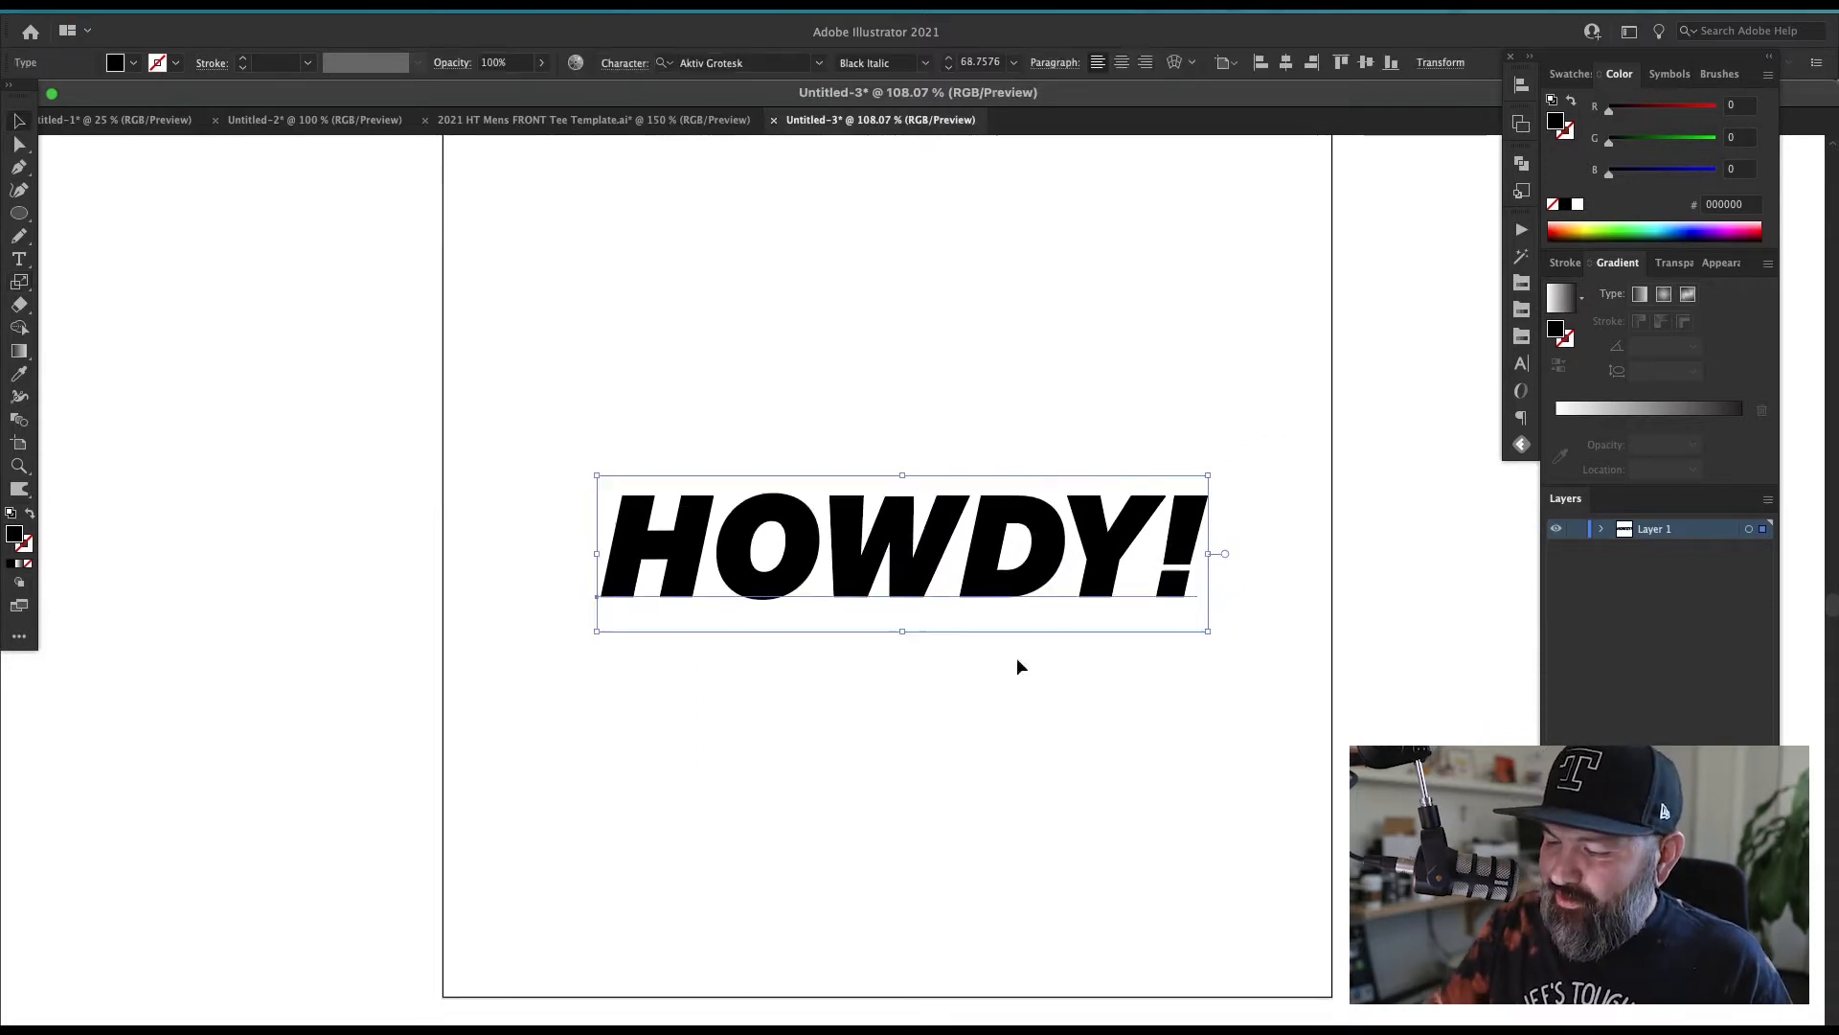
Step: Fill the HOWDY! text with the light blue swatch
click(1157, 643)
key(super+a)
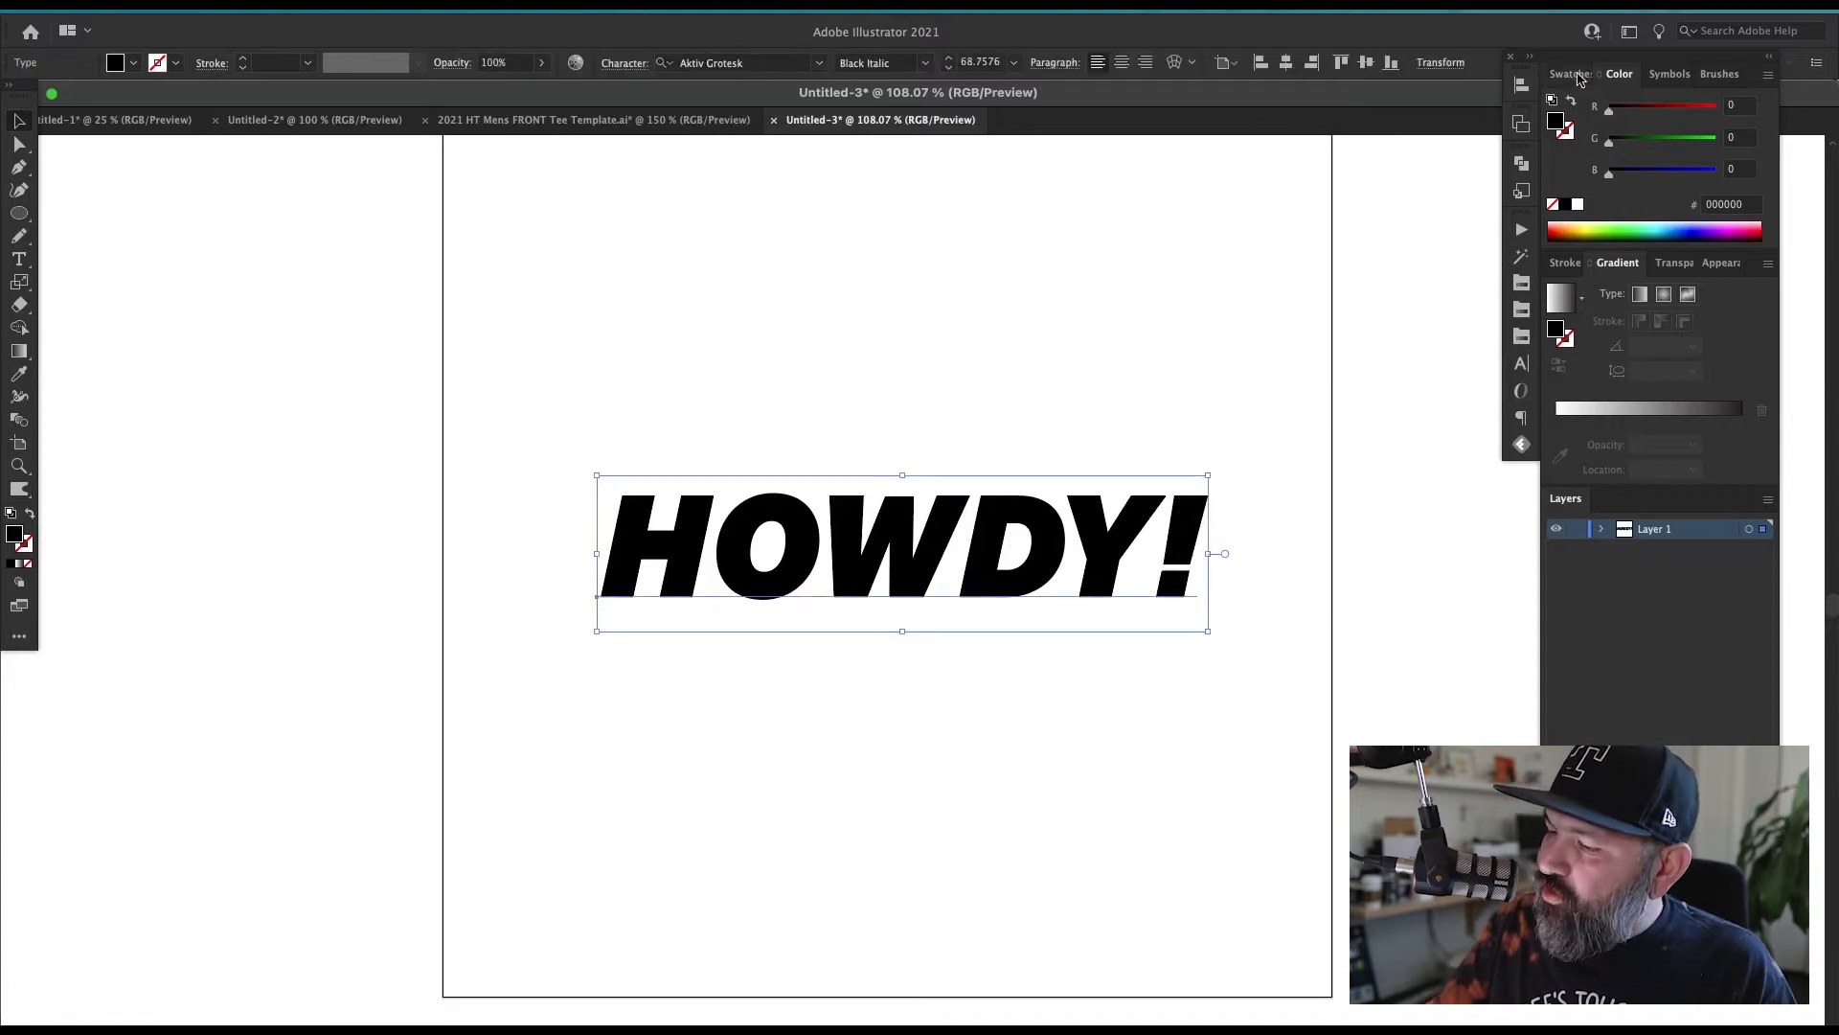
click(1571, 74)
click(1648, 135)
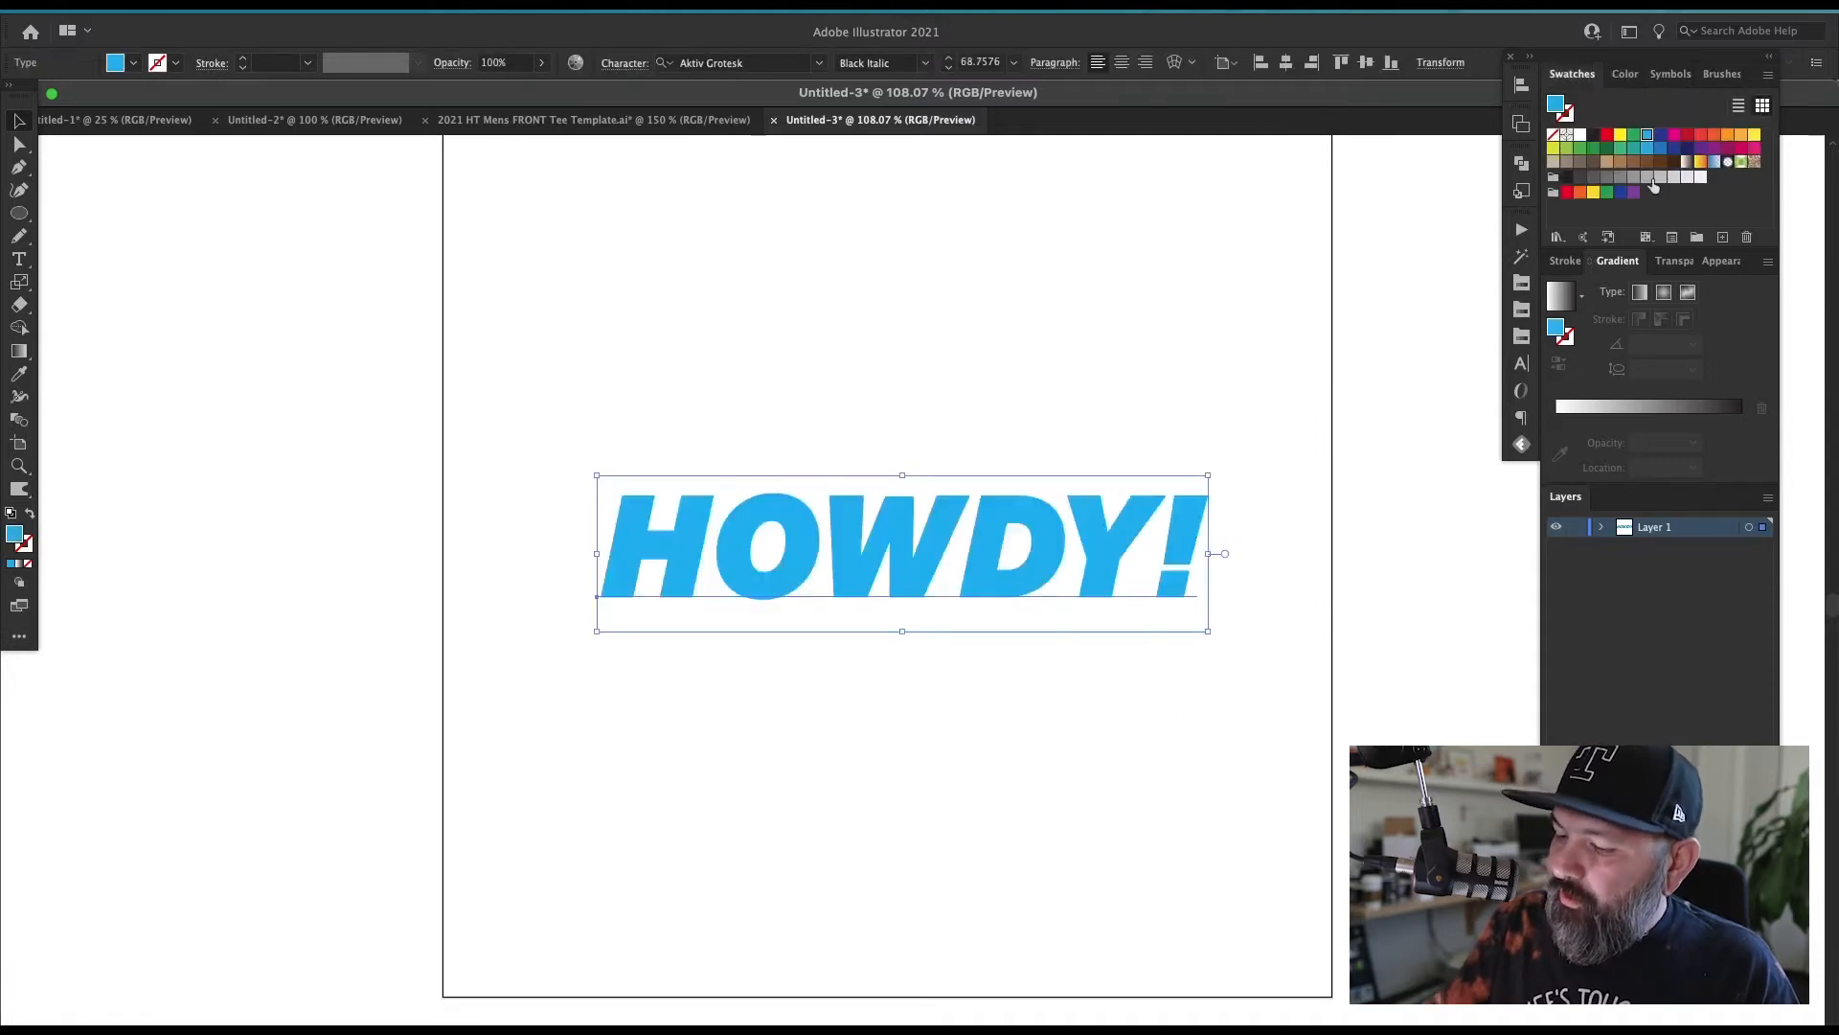
click(1257, 632)
Step: Convert the blue HOWDY! text to outlines and deselect it
click(1097, 624)
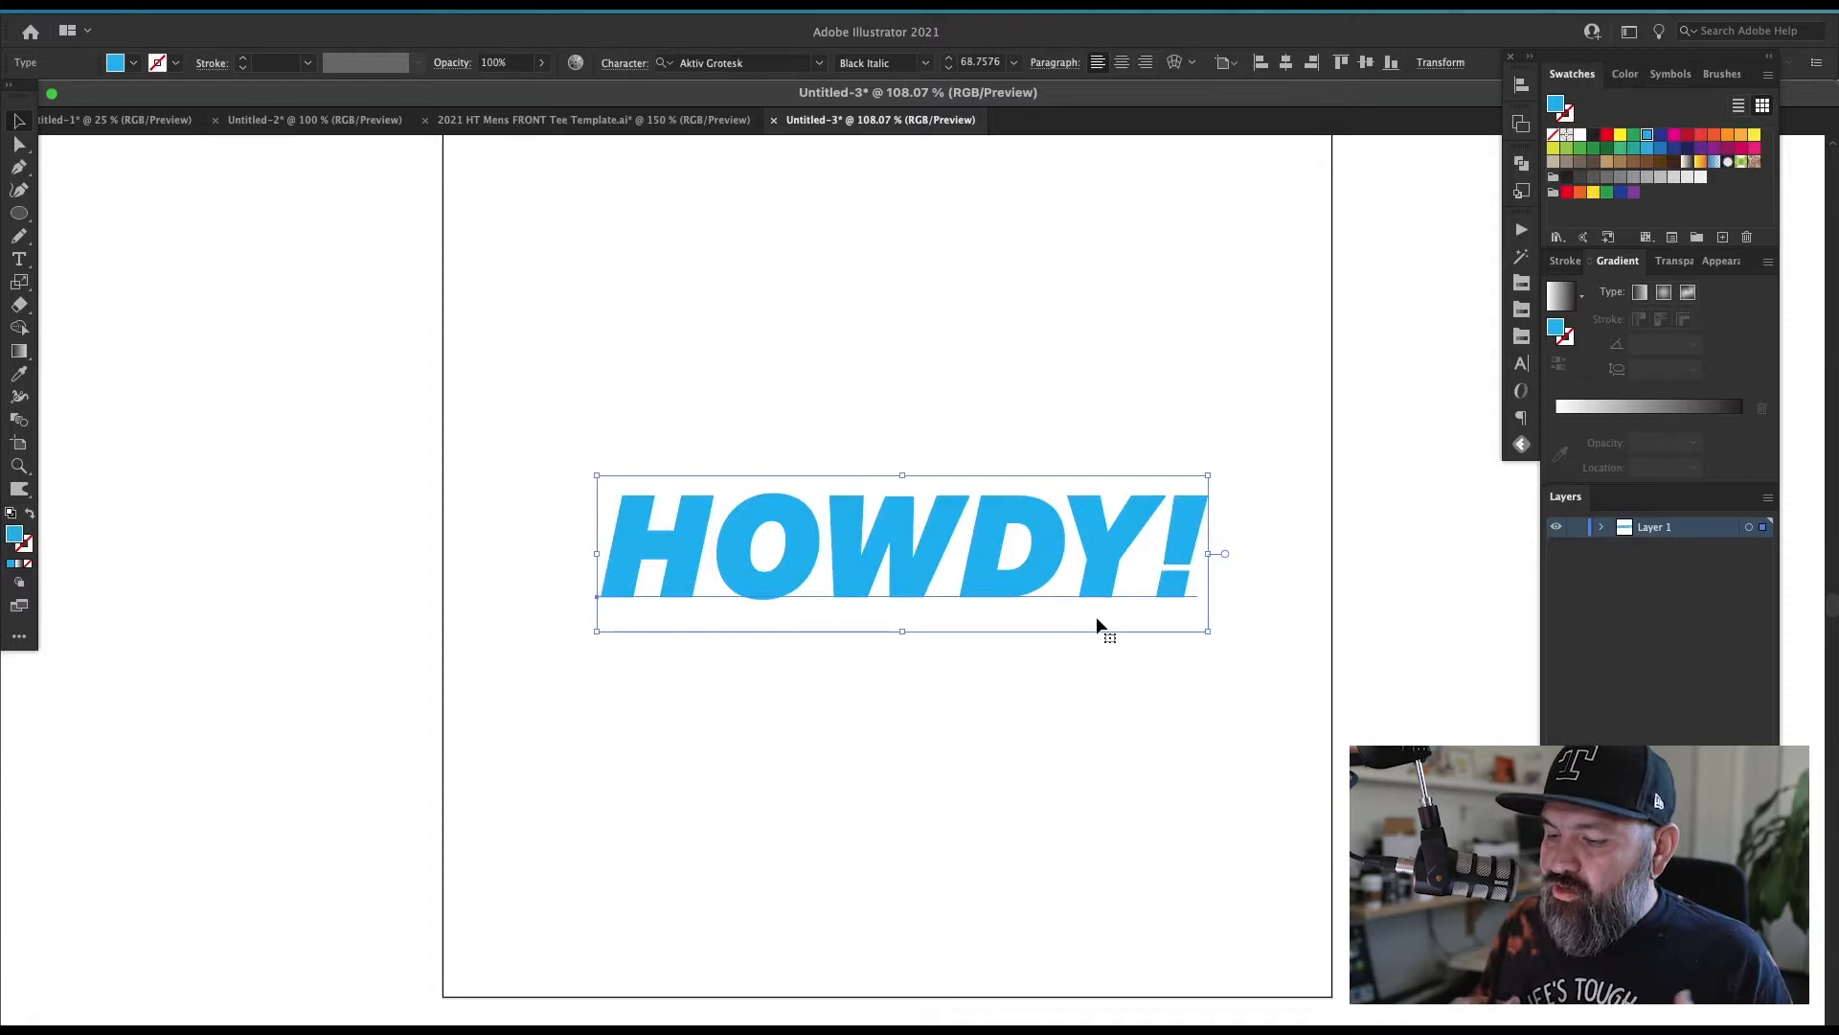
key(super+shift+o)
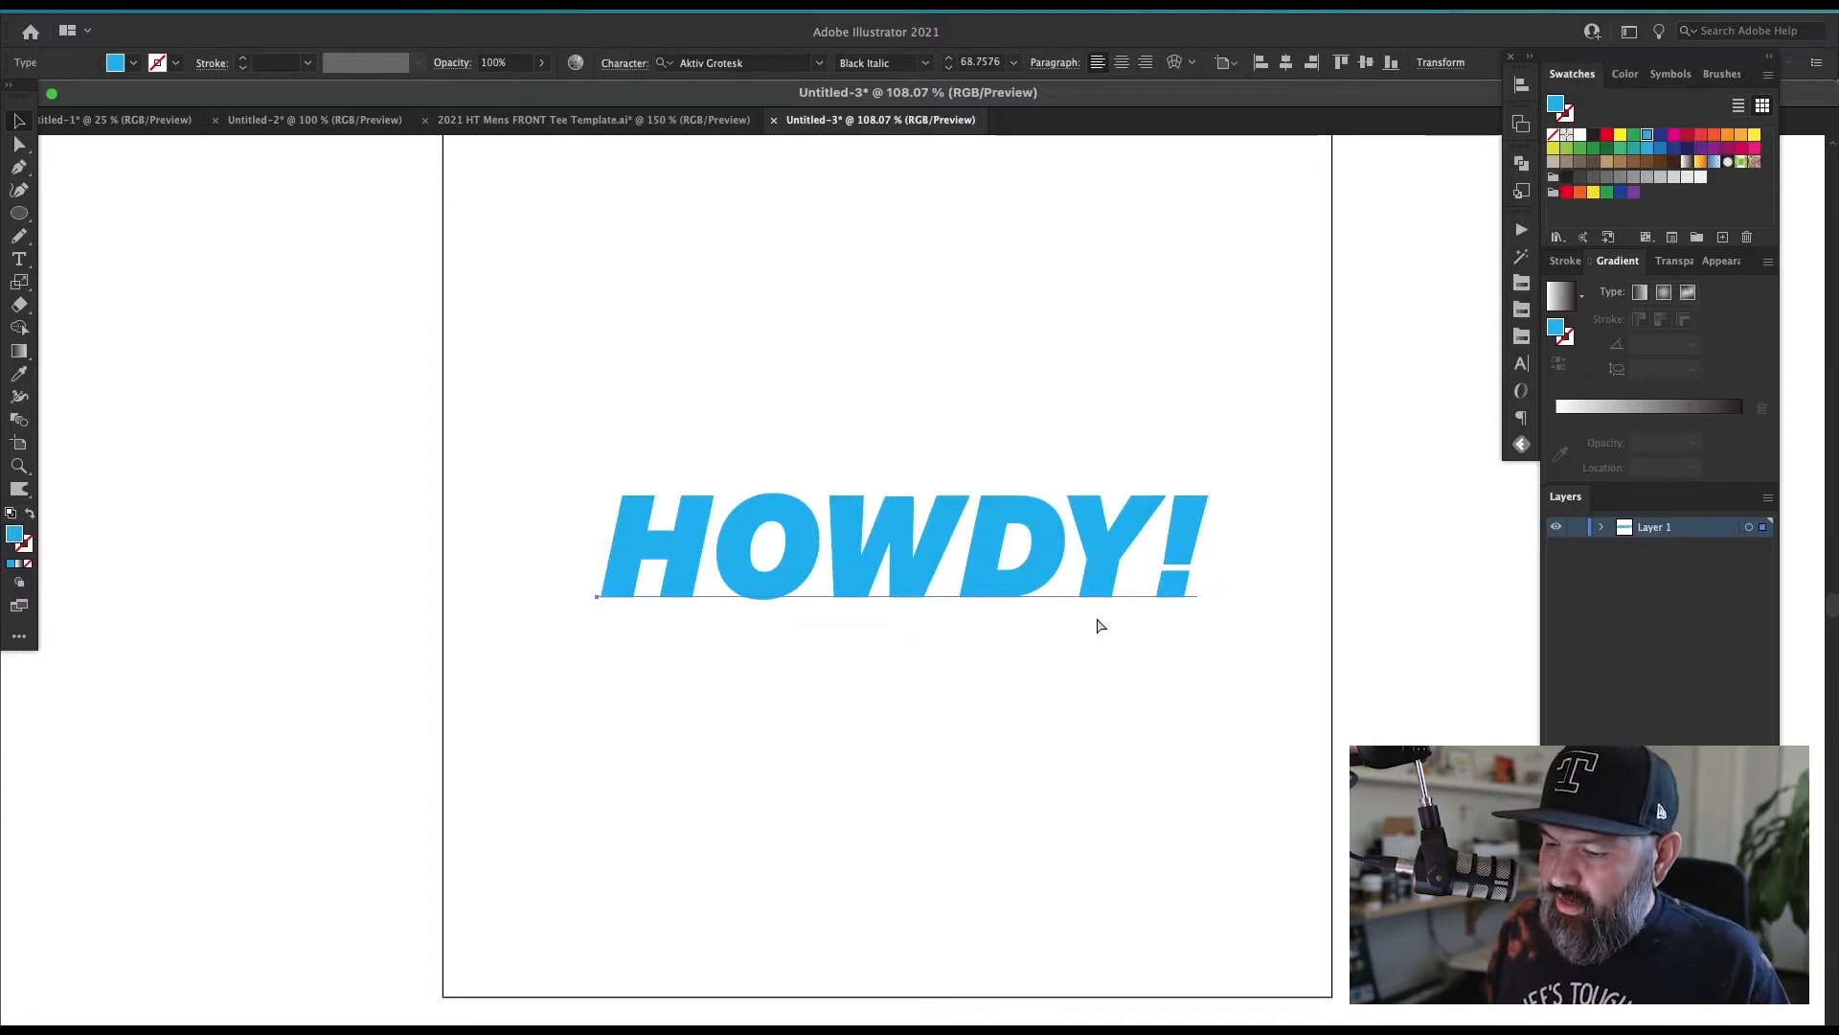
click(1096, 617)
scroll(1198, 632, left, 2)
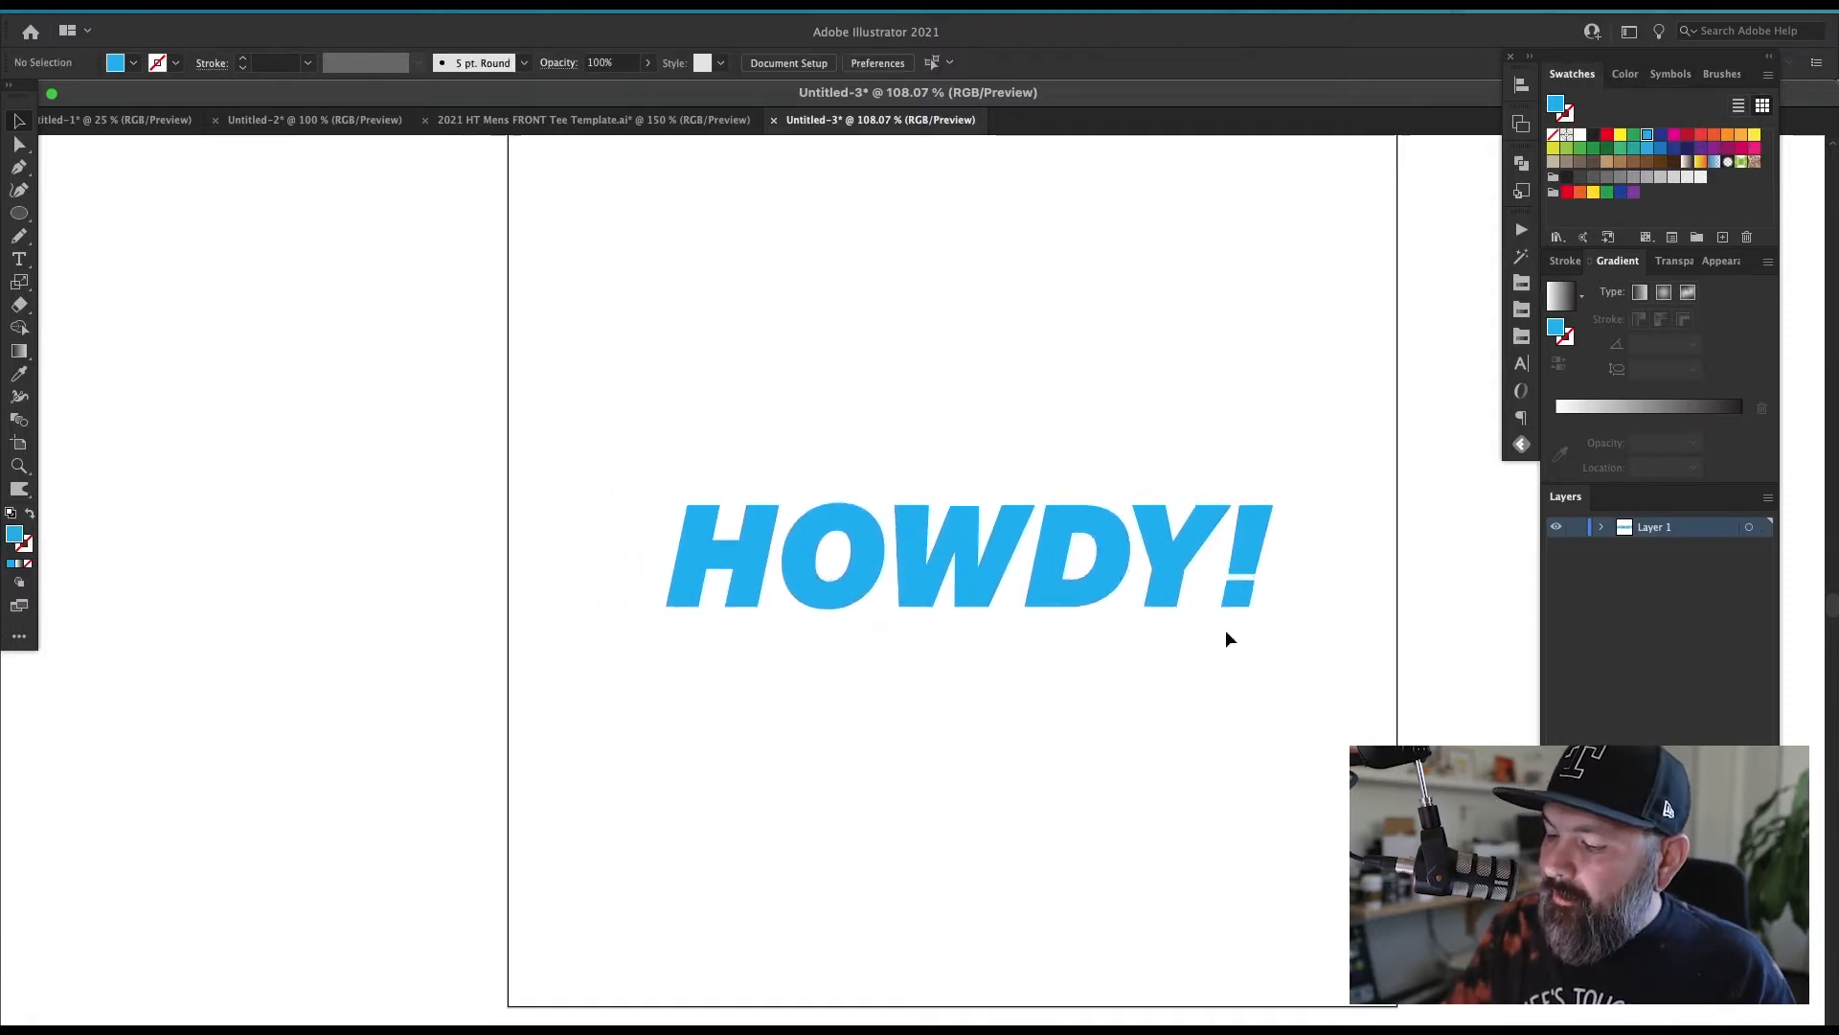
Step: Duplicate the lettering about 0.28 in left and 0.34 in down, fill the copy with black and send it to the back
drag(1178, 575, 1137, 626)
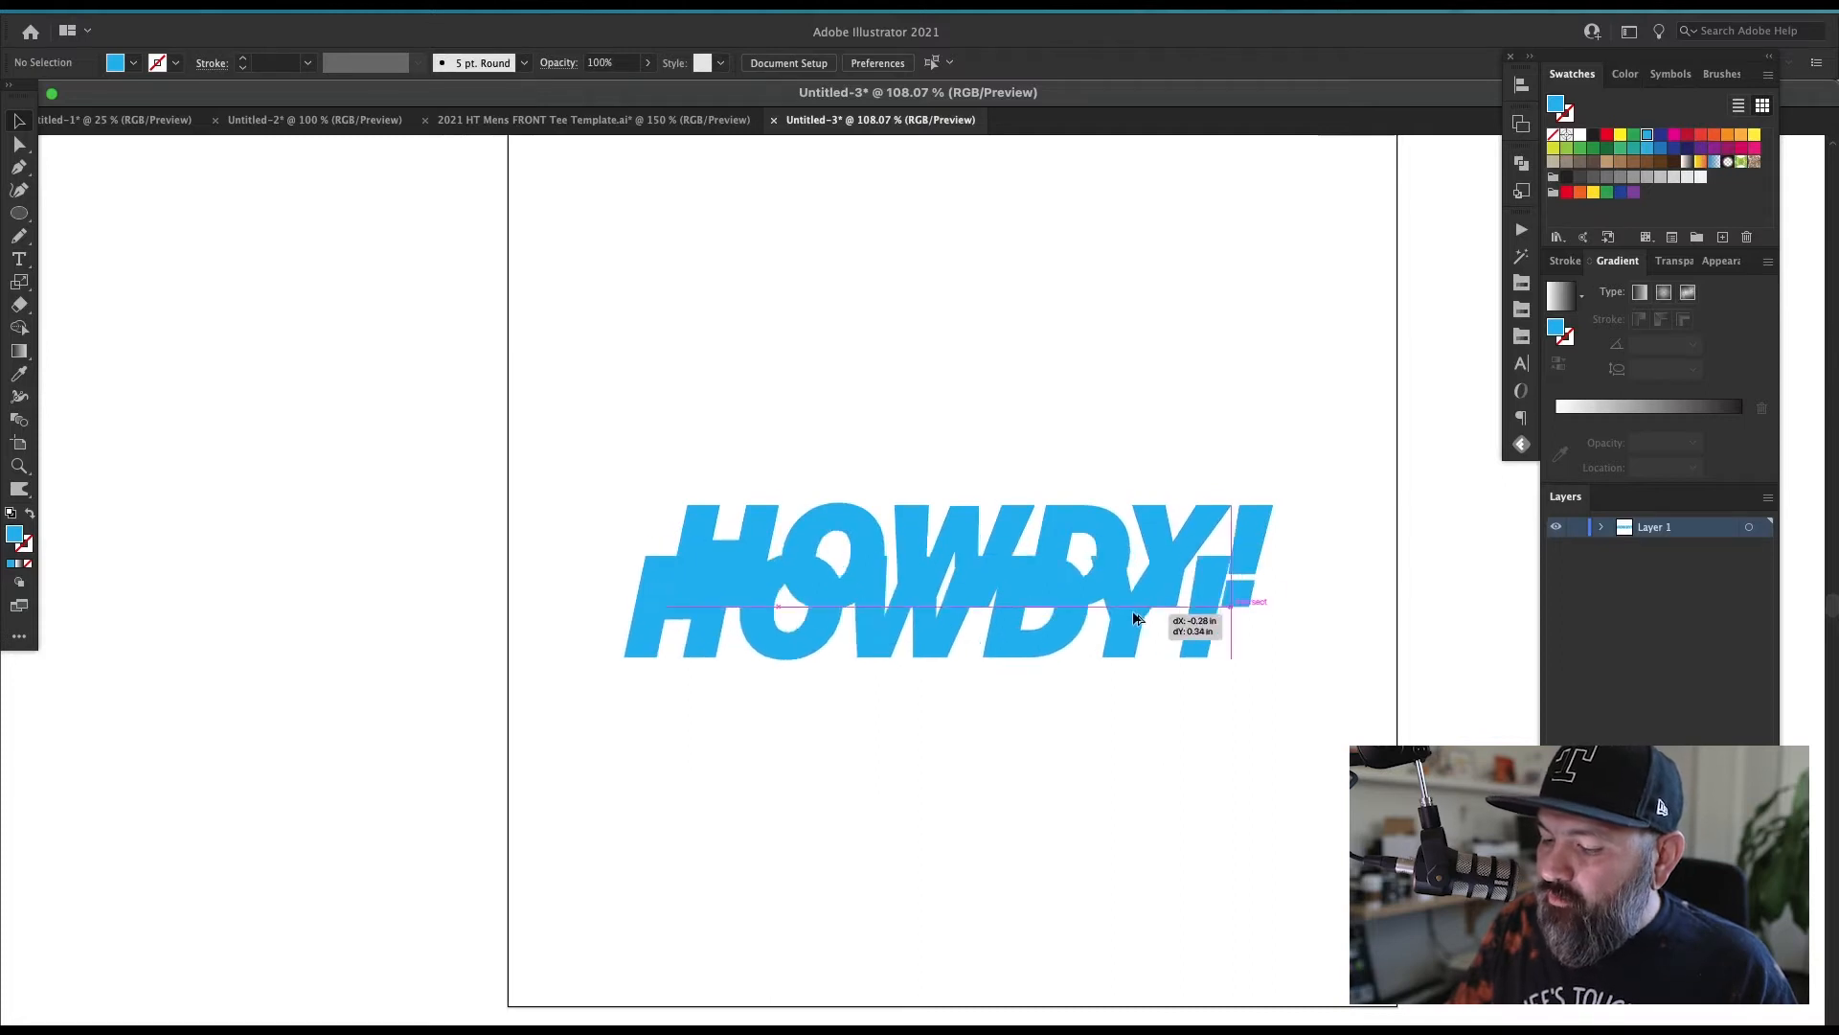
click(1586, 175)
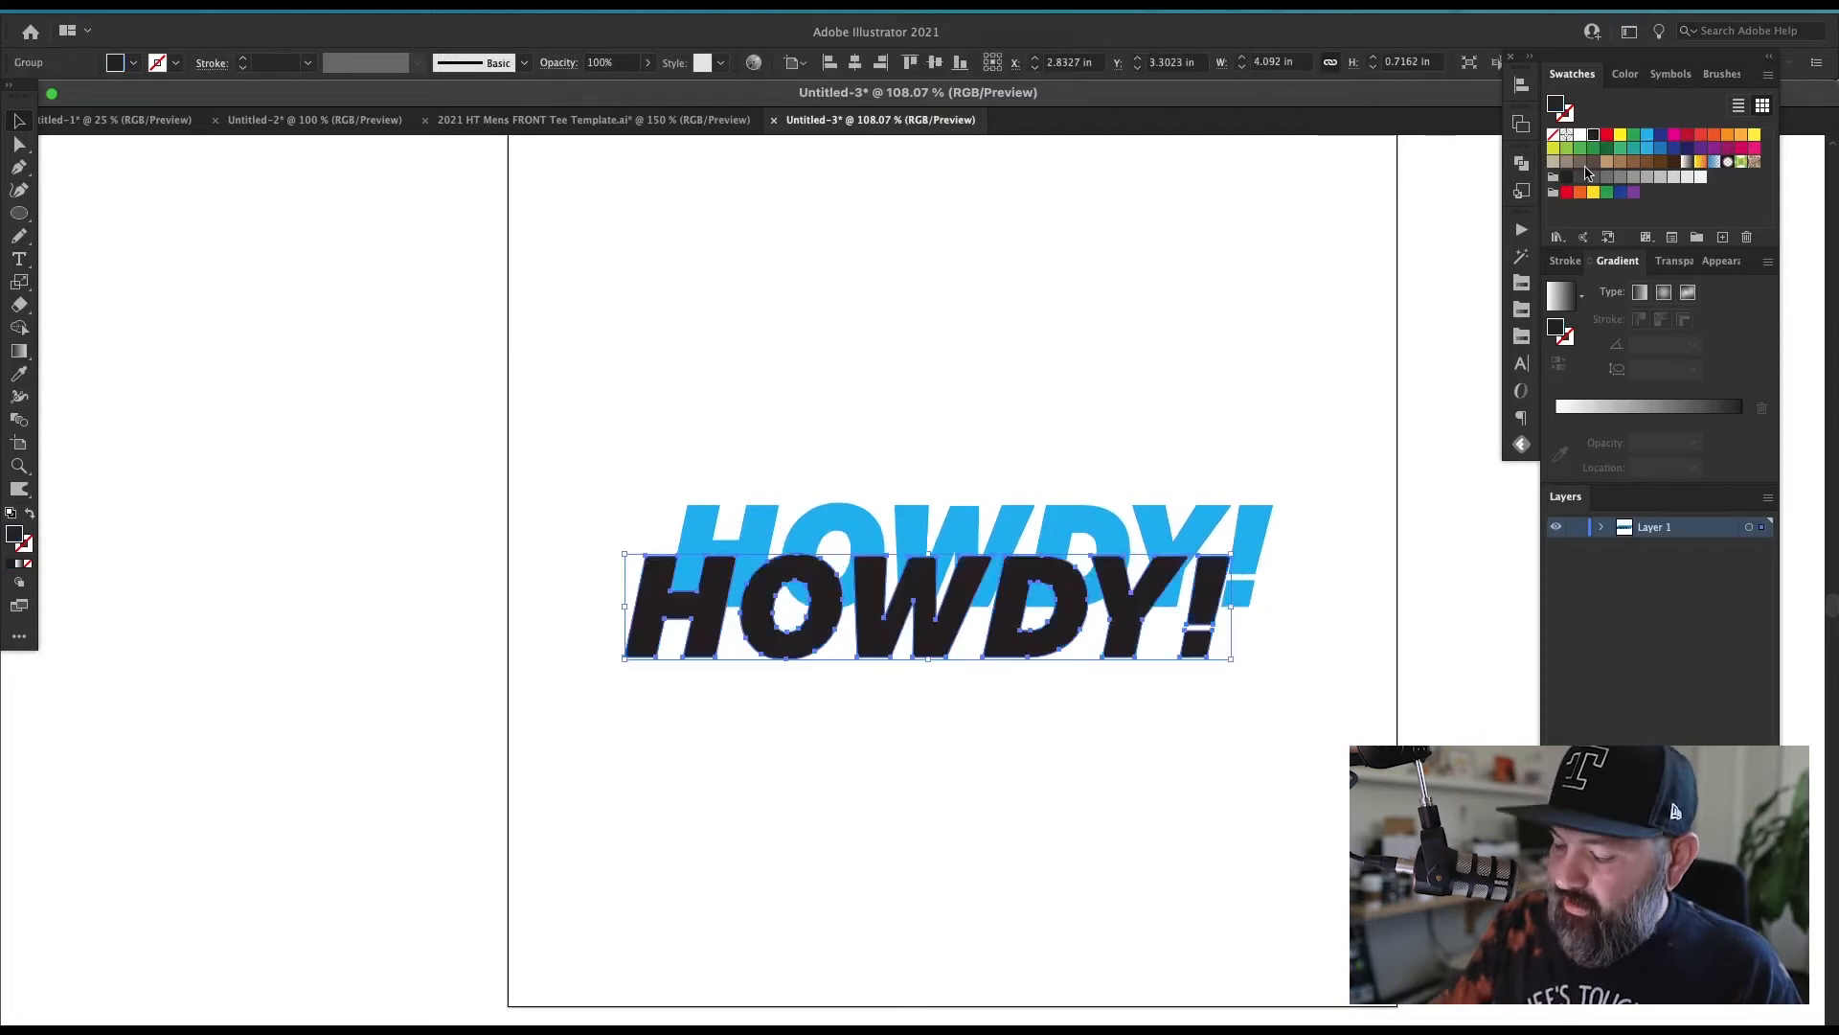
key(super+shift+bracketleft)
click(1192, 678)
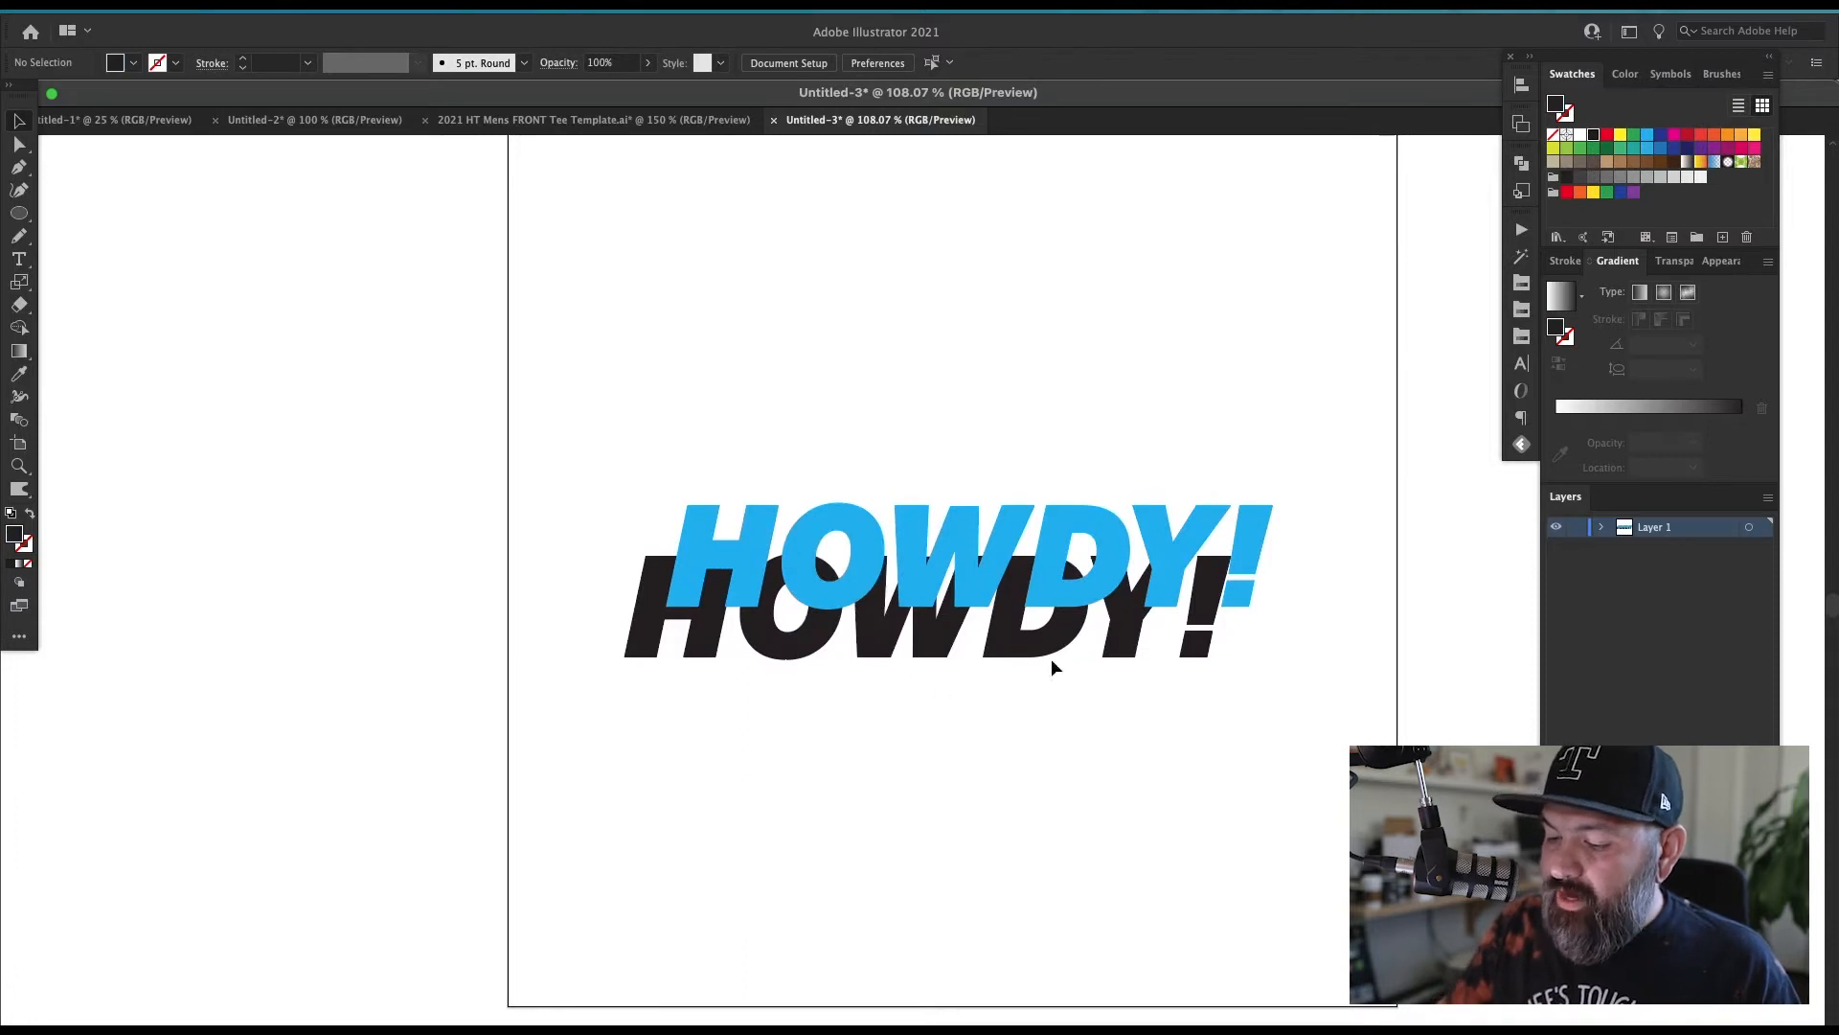
Step: Add a 1 pt black stroke to the blue HOWDY! lettering
click(1127, 586)
key(x)
click(1592, 136)
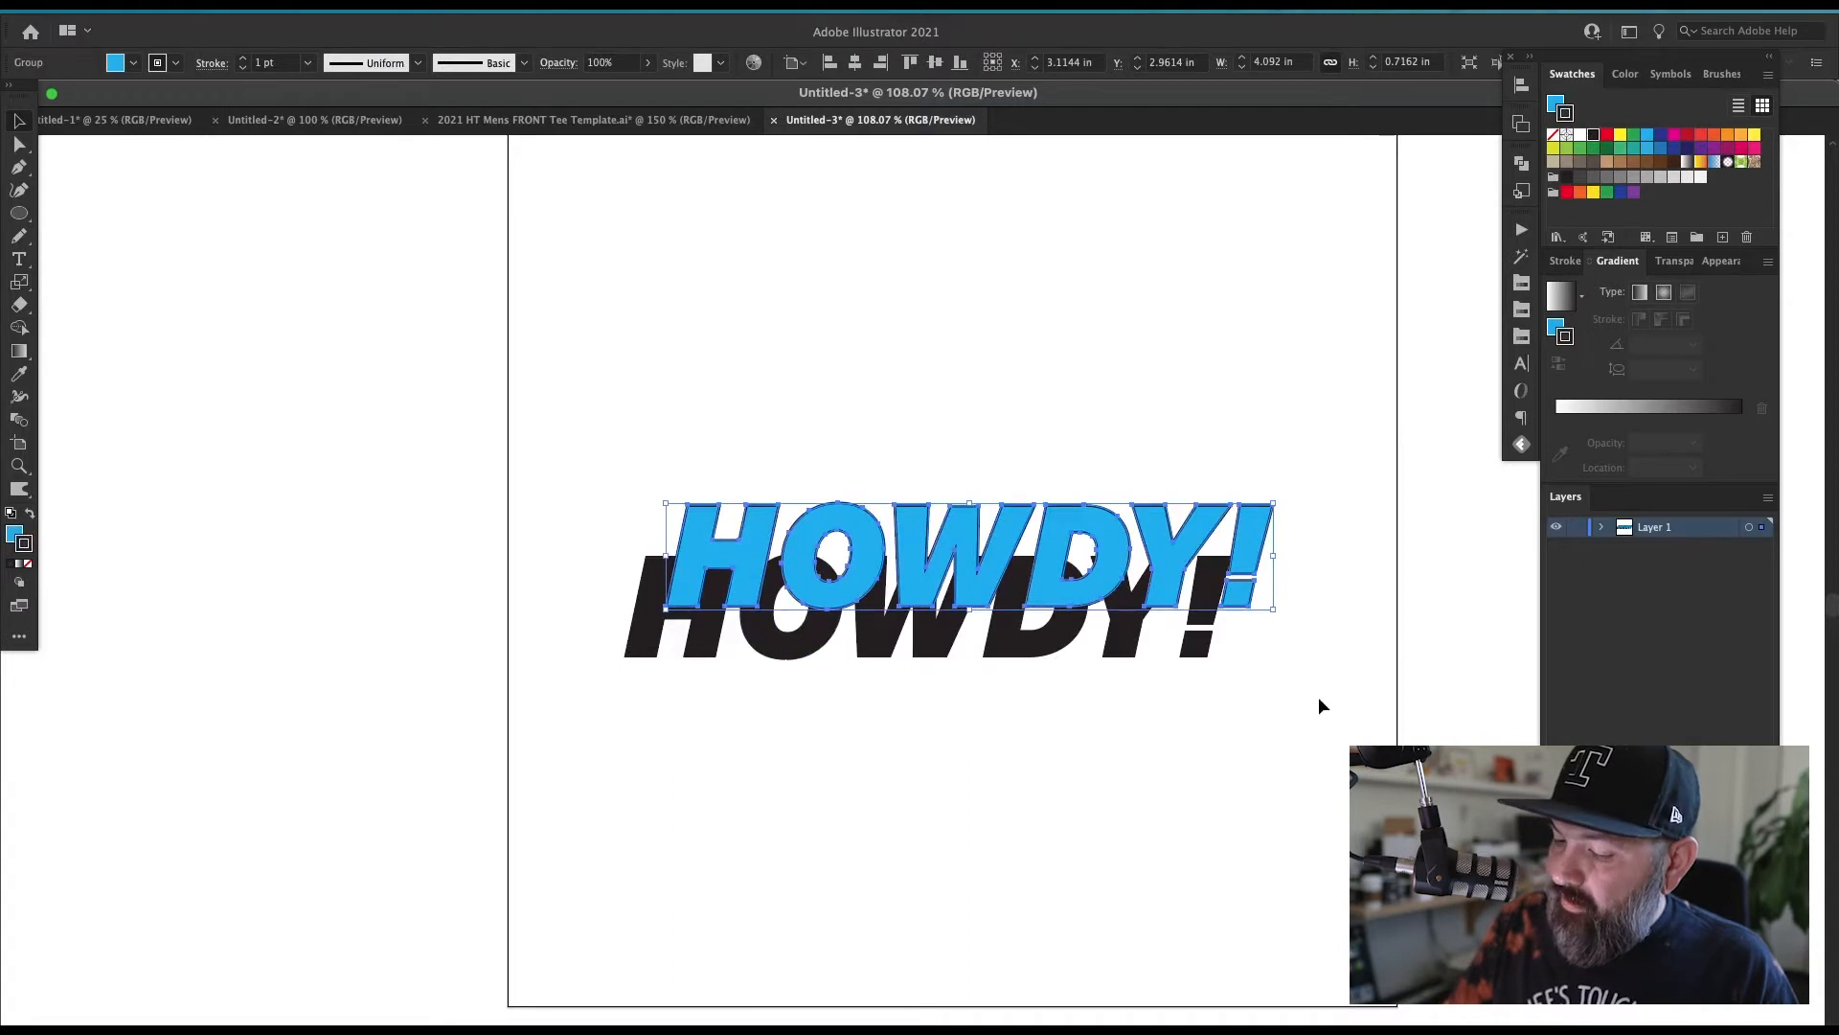
click(1315, 719)
Step: Add a 1 pt black stroke to the black HOWDY! copy at the back
key(z)
drag(1312, 664, 652, 940)
key(v)
click(1371, 671)
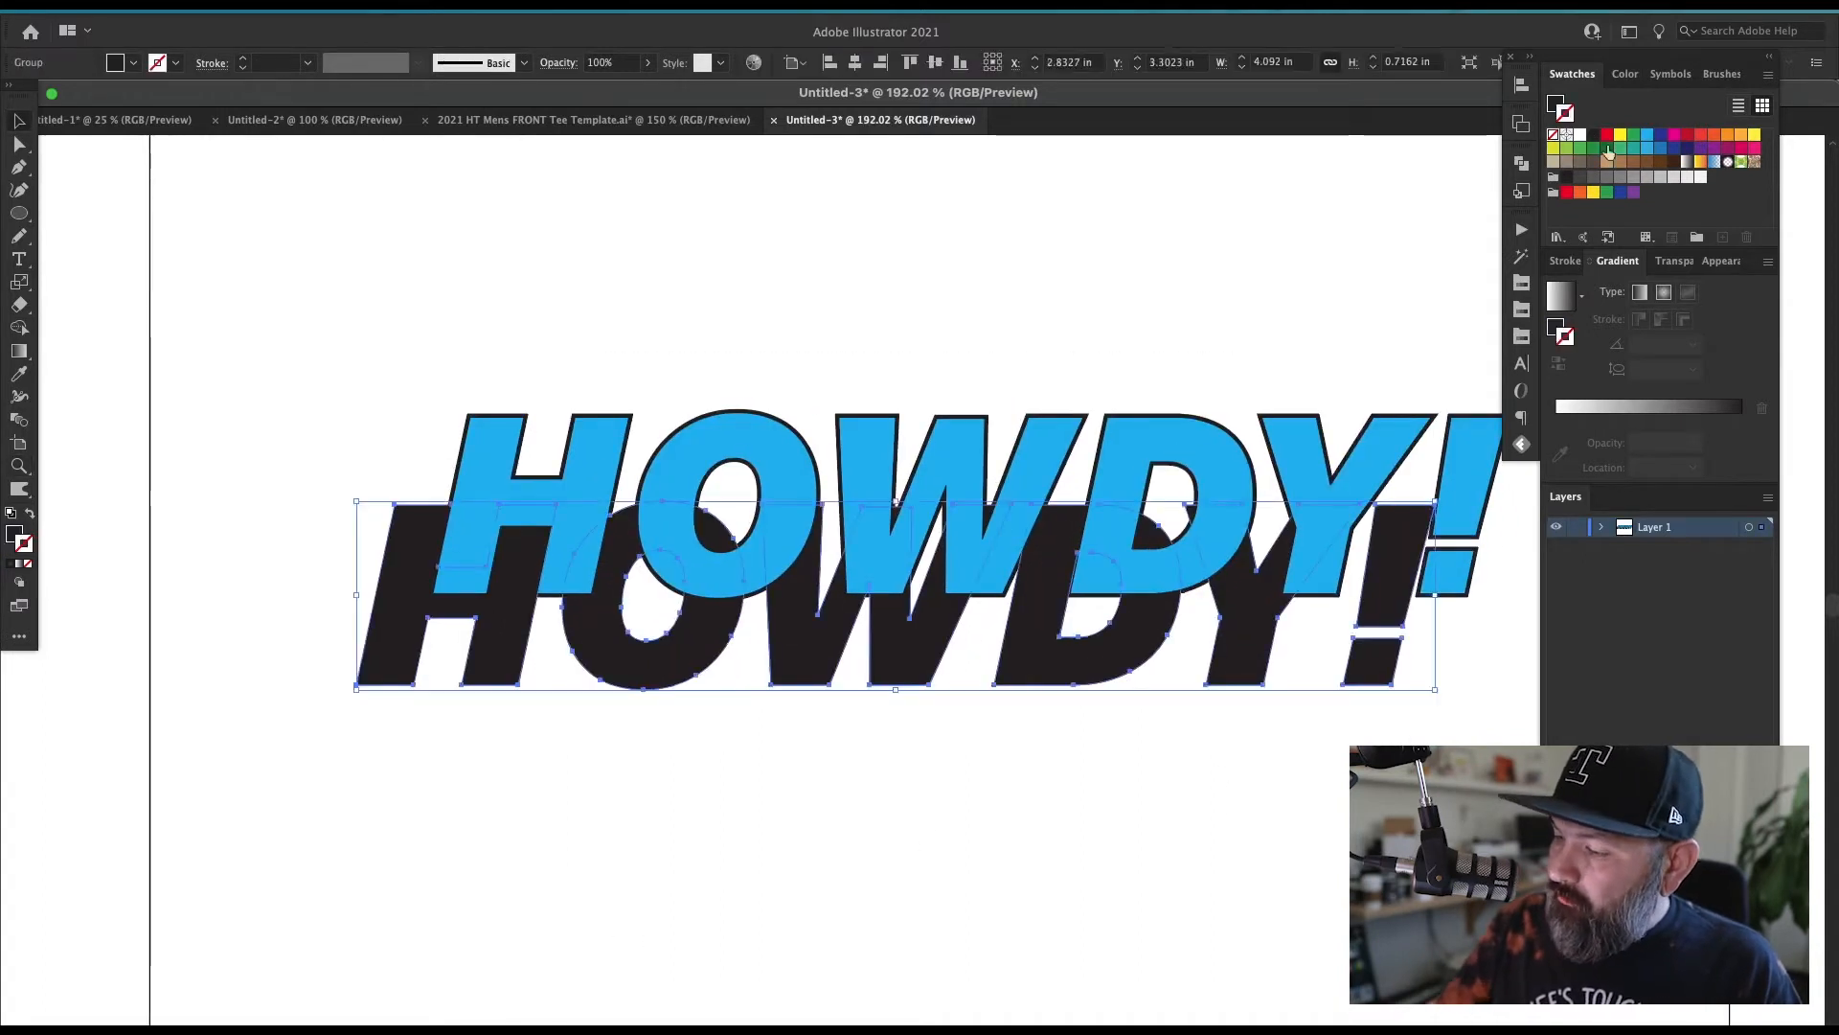
click(1593, 135)
key(super+a)
click(889, 749)
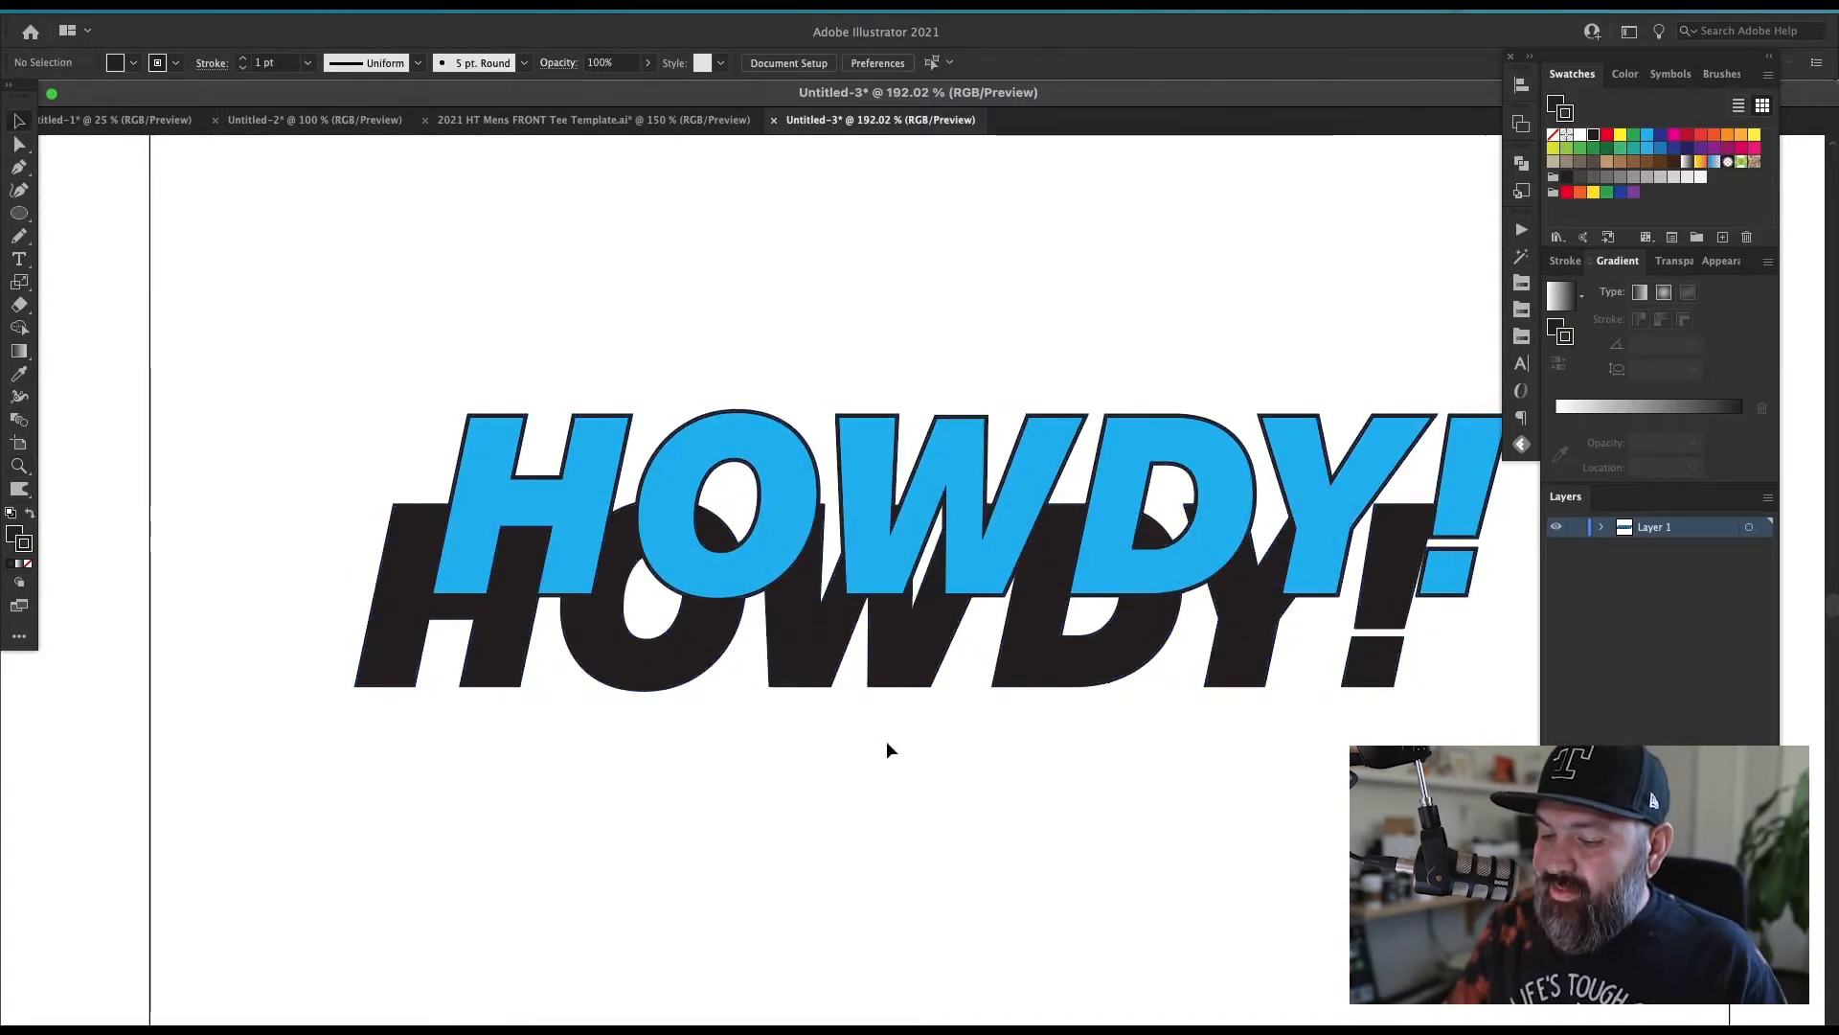
Step: Select both HOWDY! groups and set the Blend Options spacing to Specified Steps
drag(1106, 859, 1215, 672)
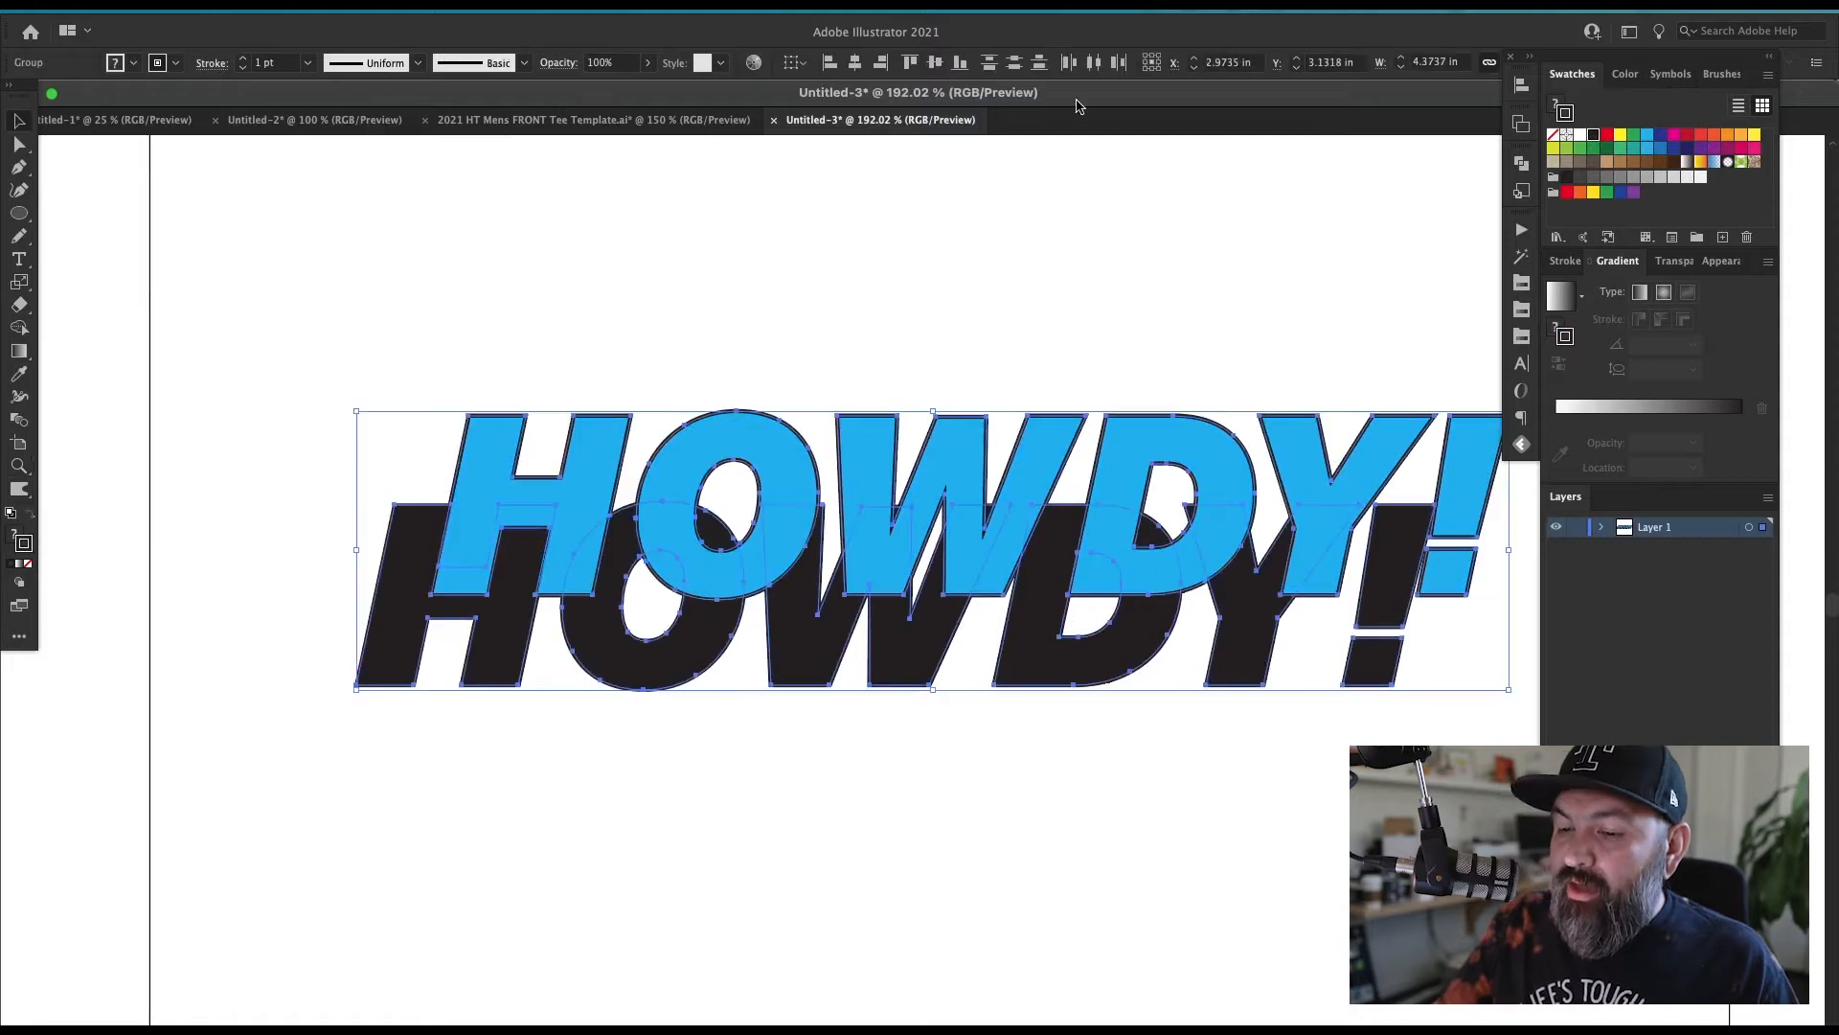
click(256, 13)
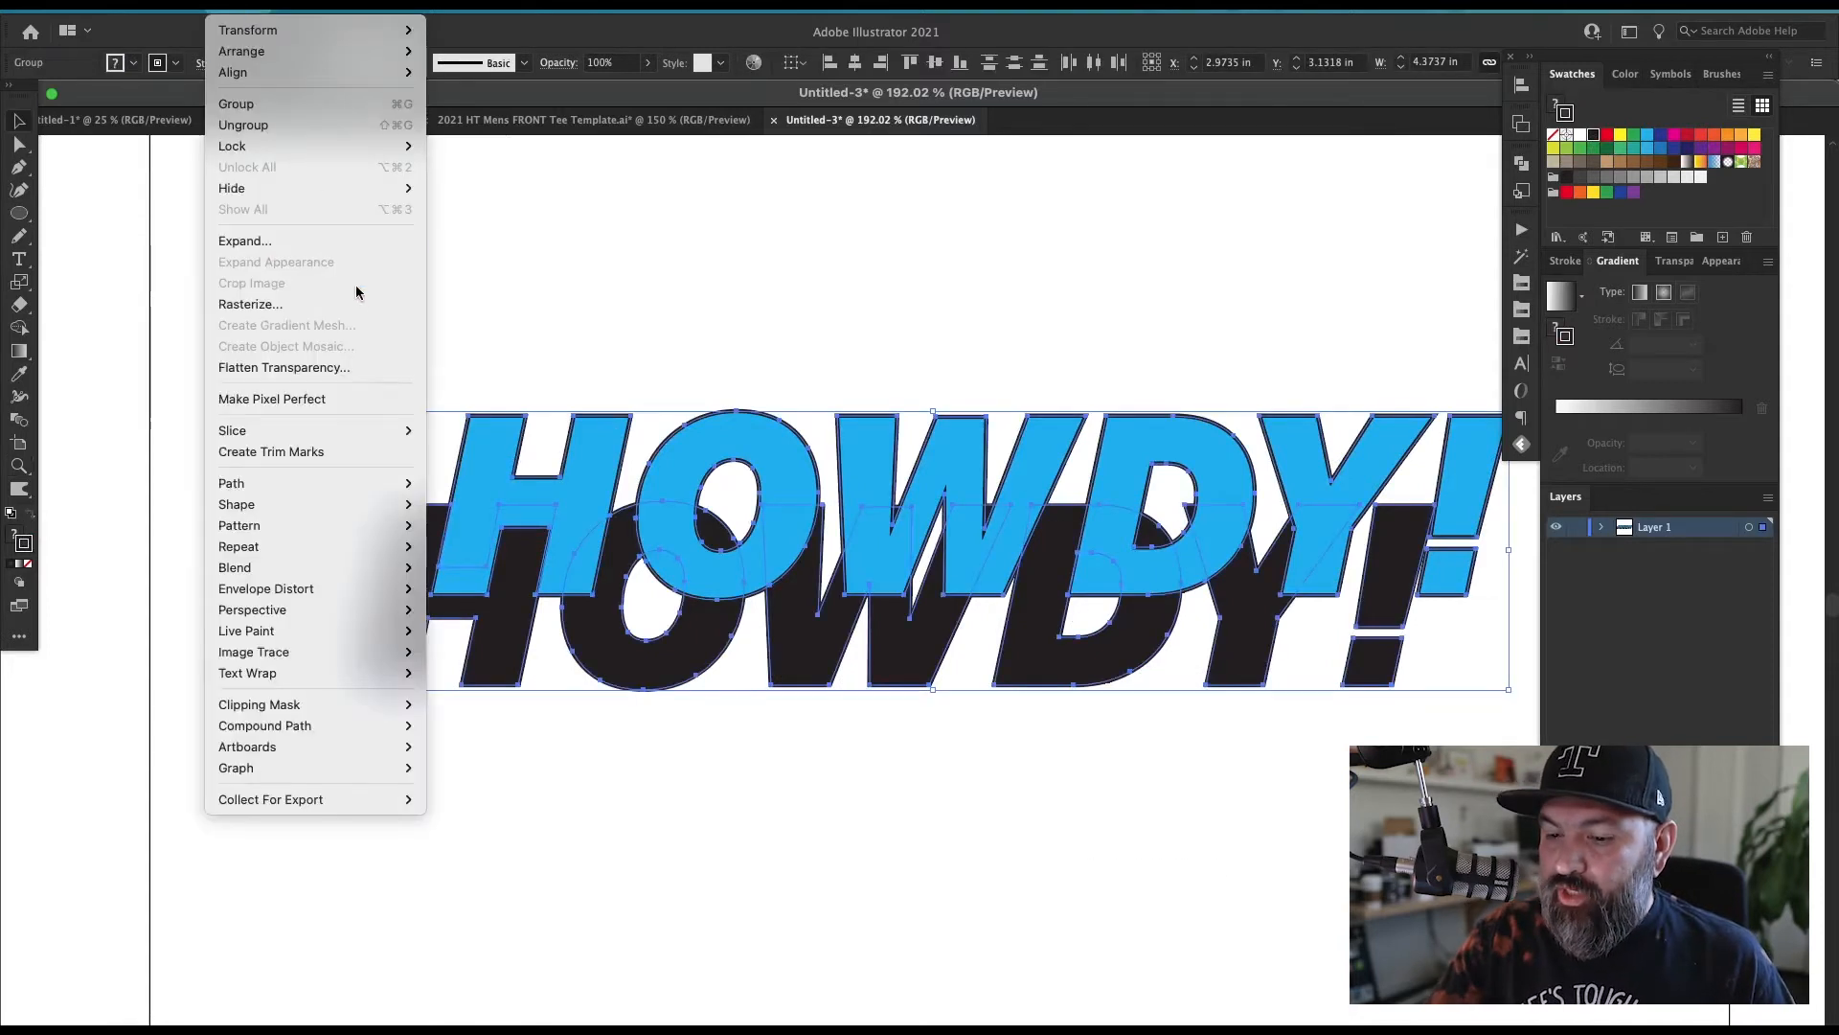
mouse_move(369, 567)
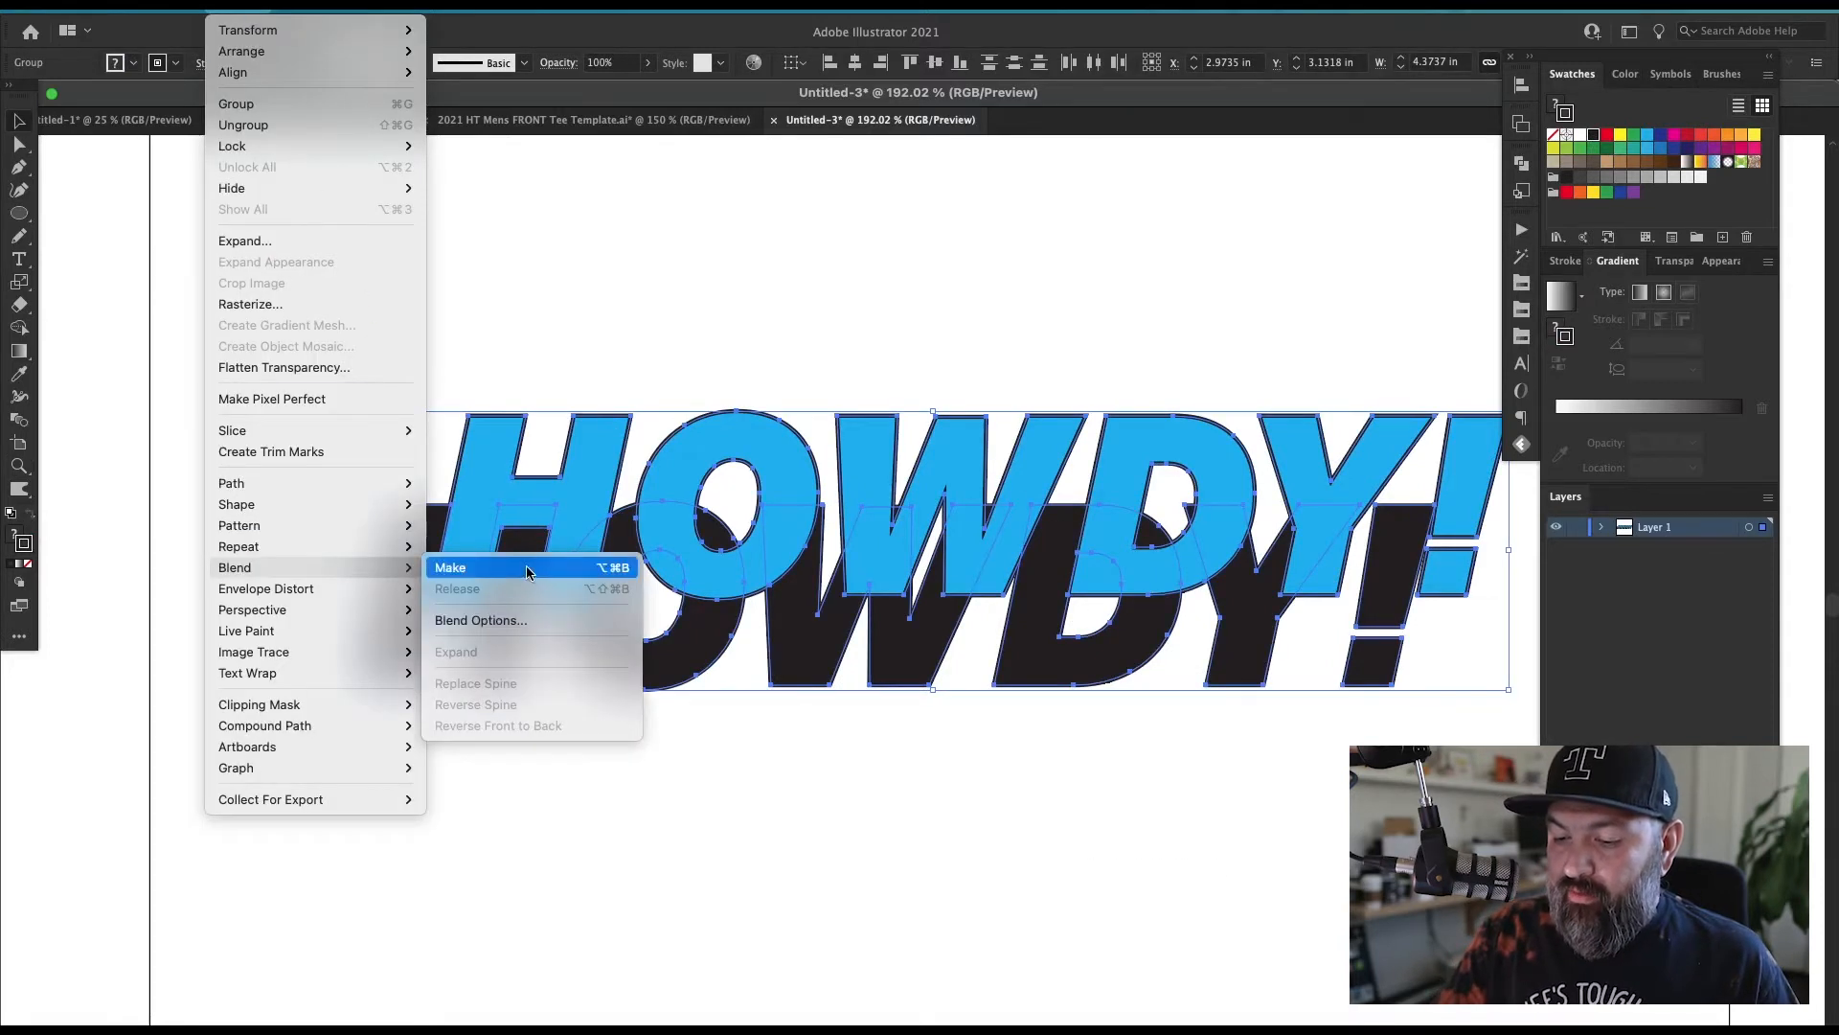
click(481, 620)
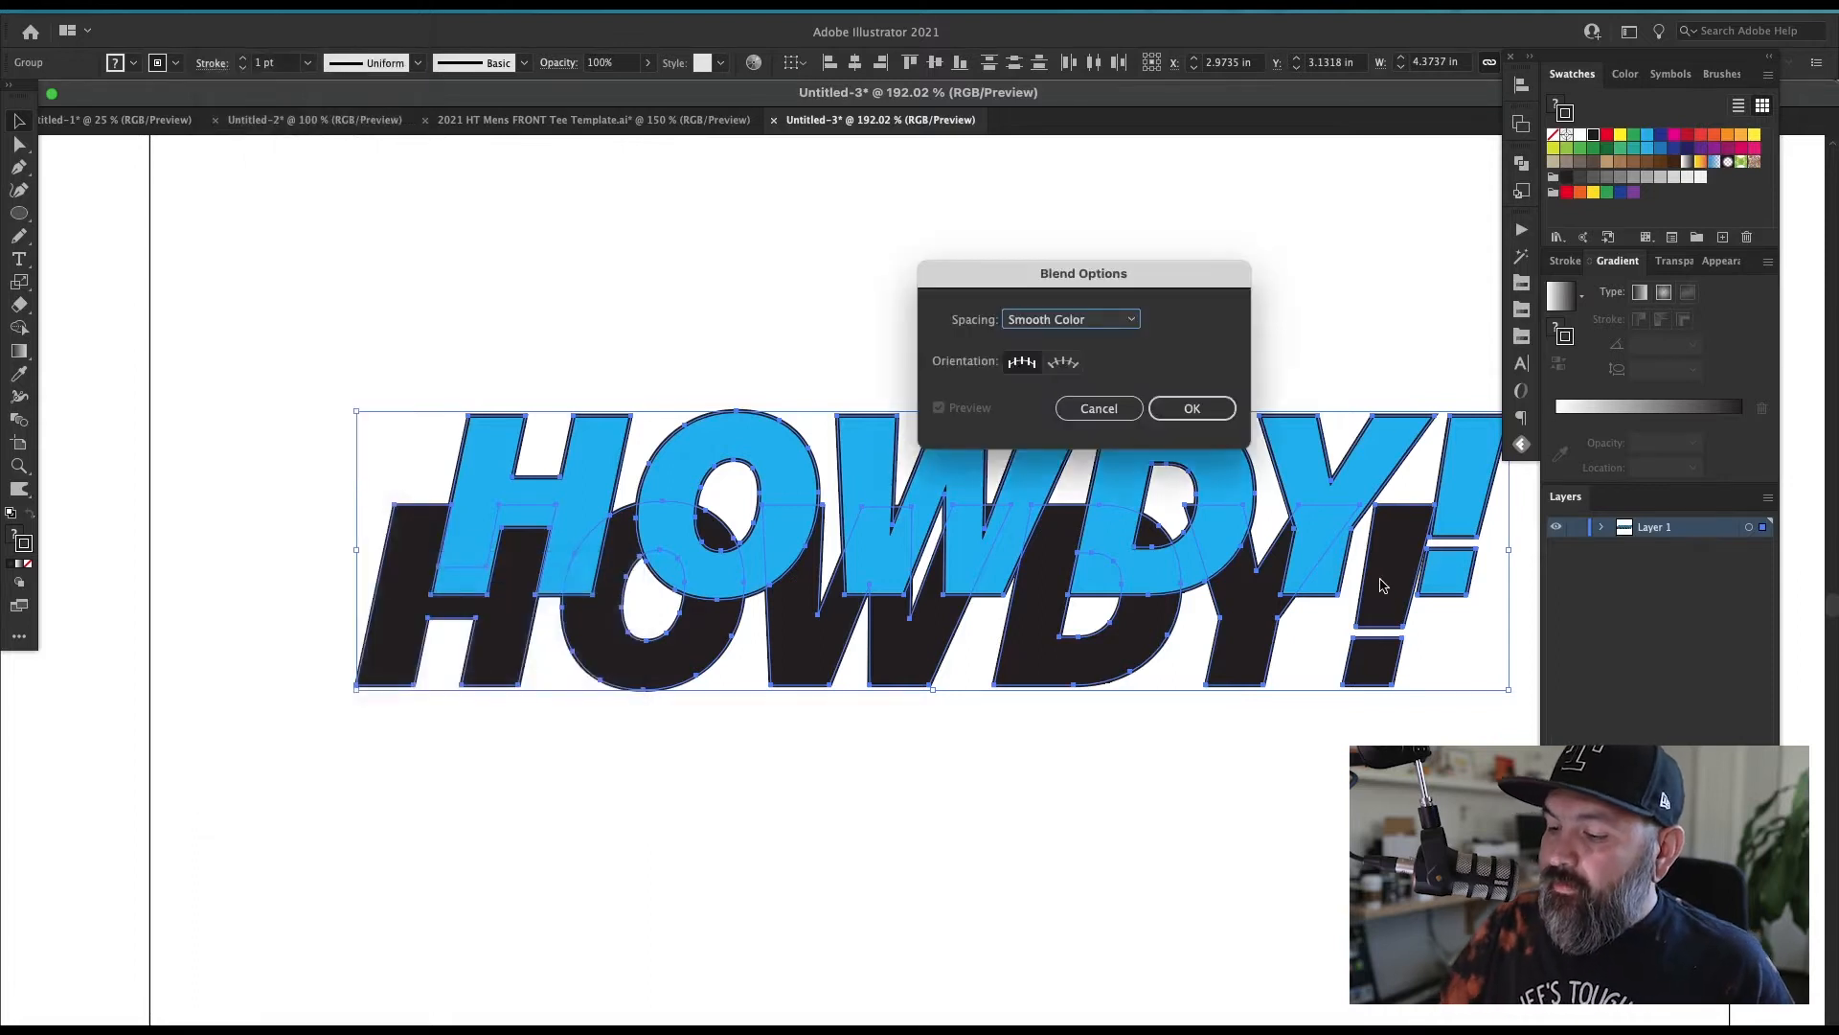
click(1119, 322)
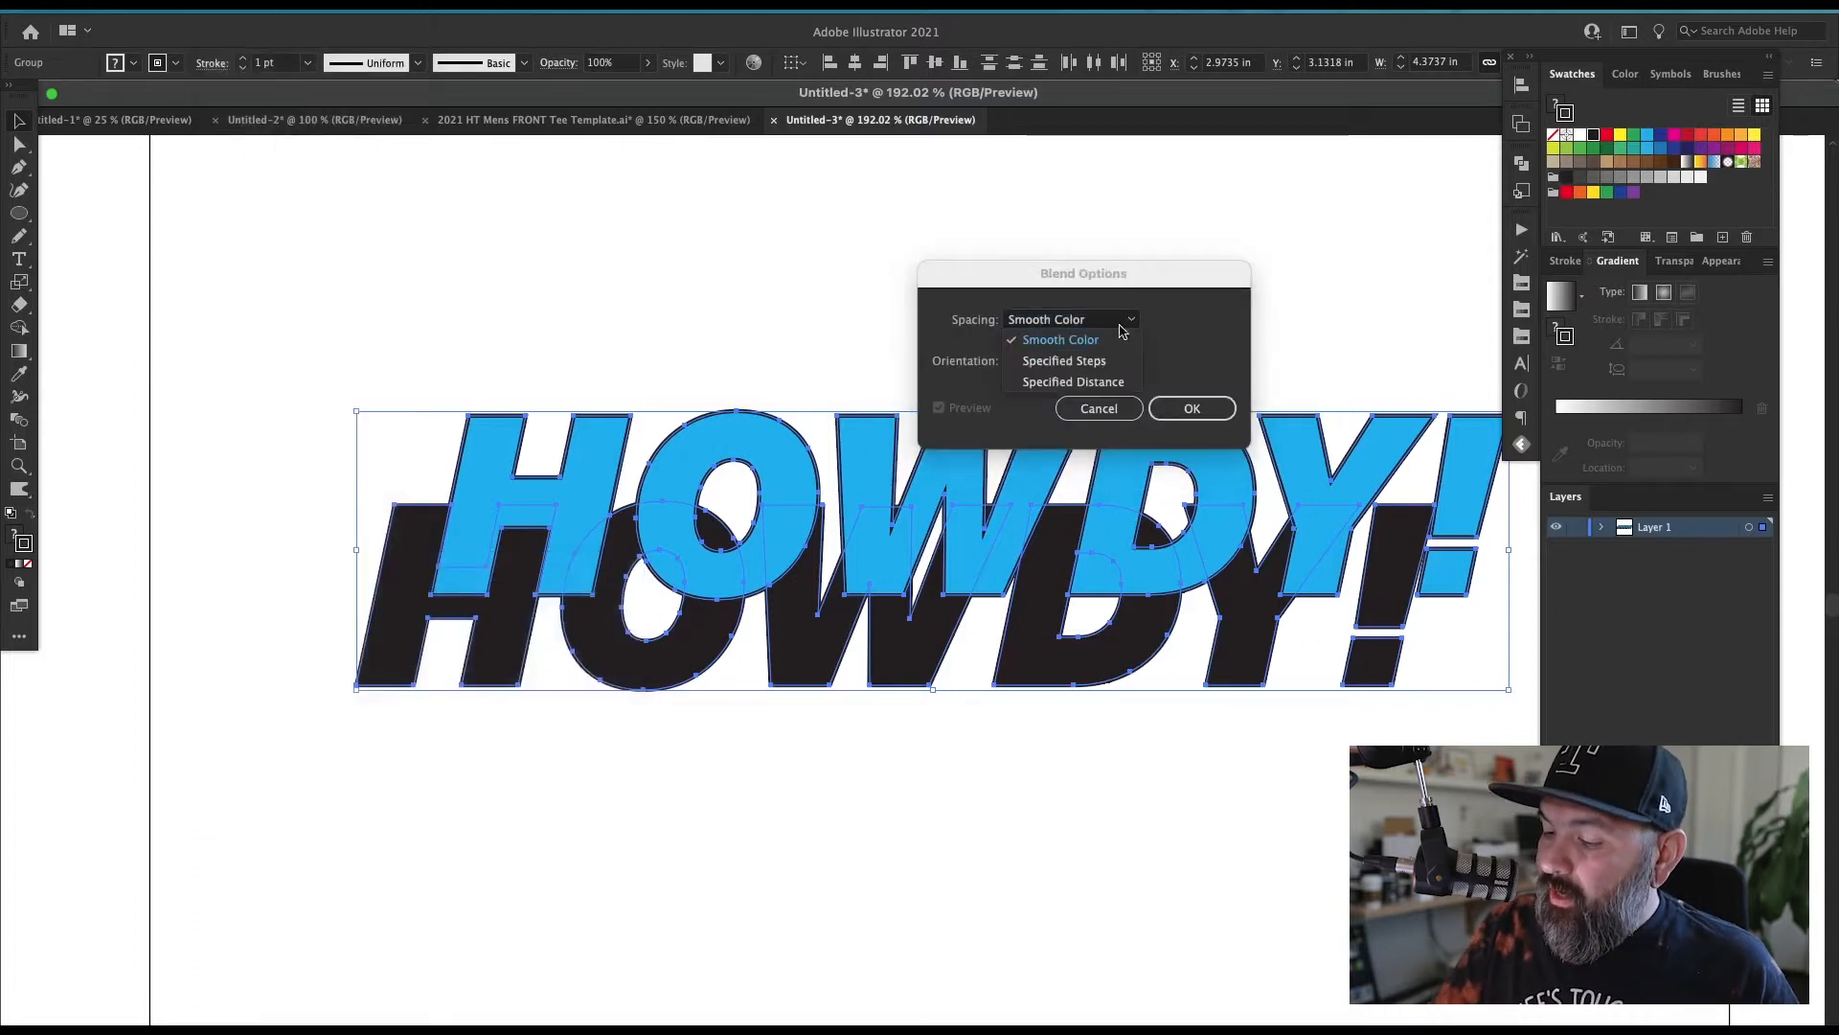
click(1121, 382)
click(1116, 322)
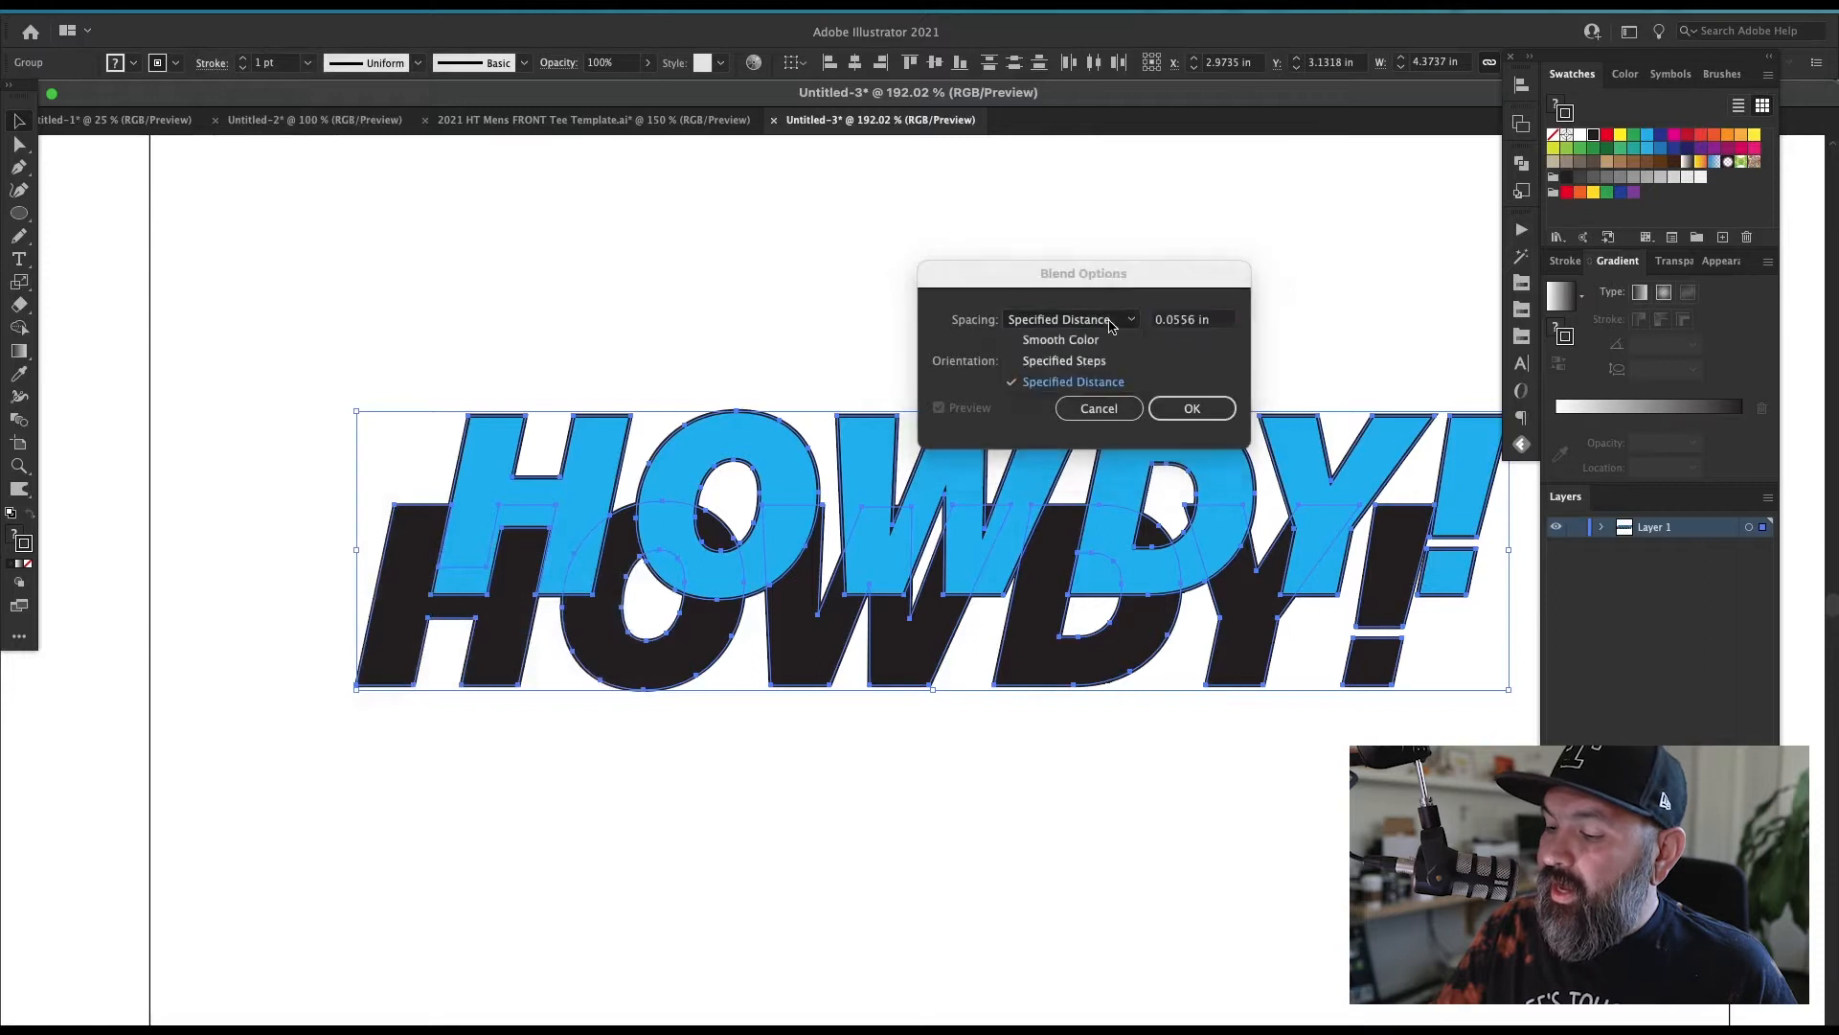
click(1109, 362)
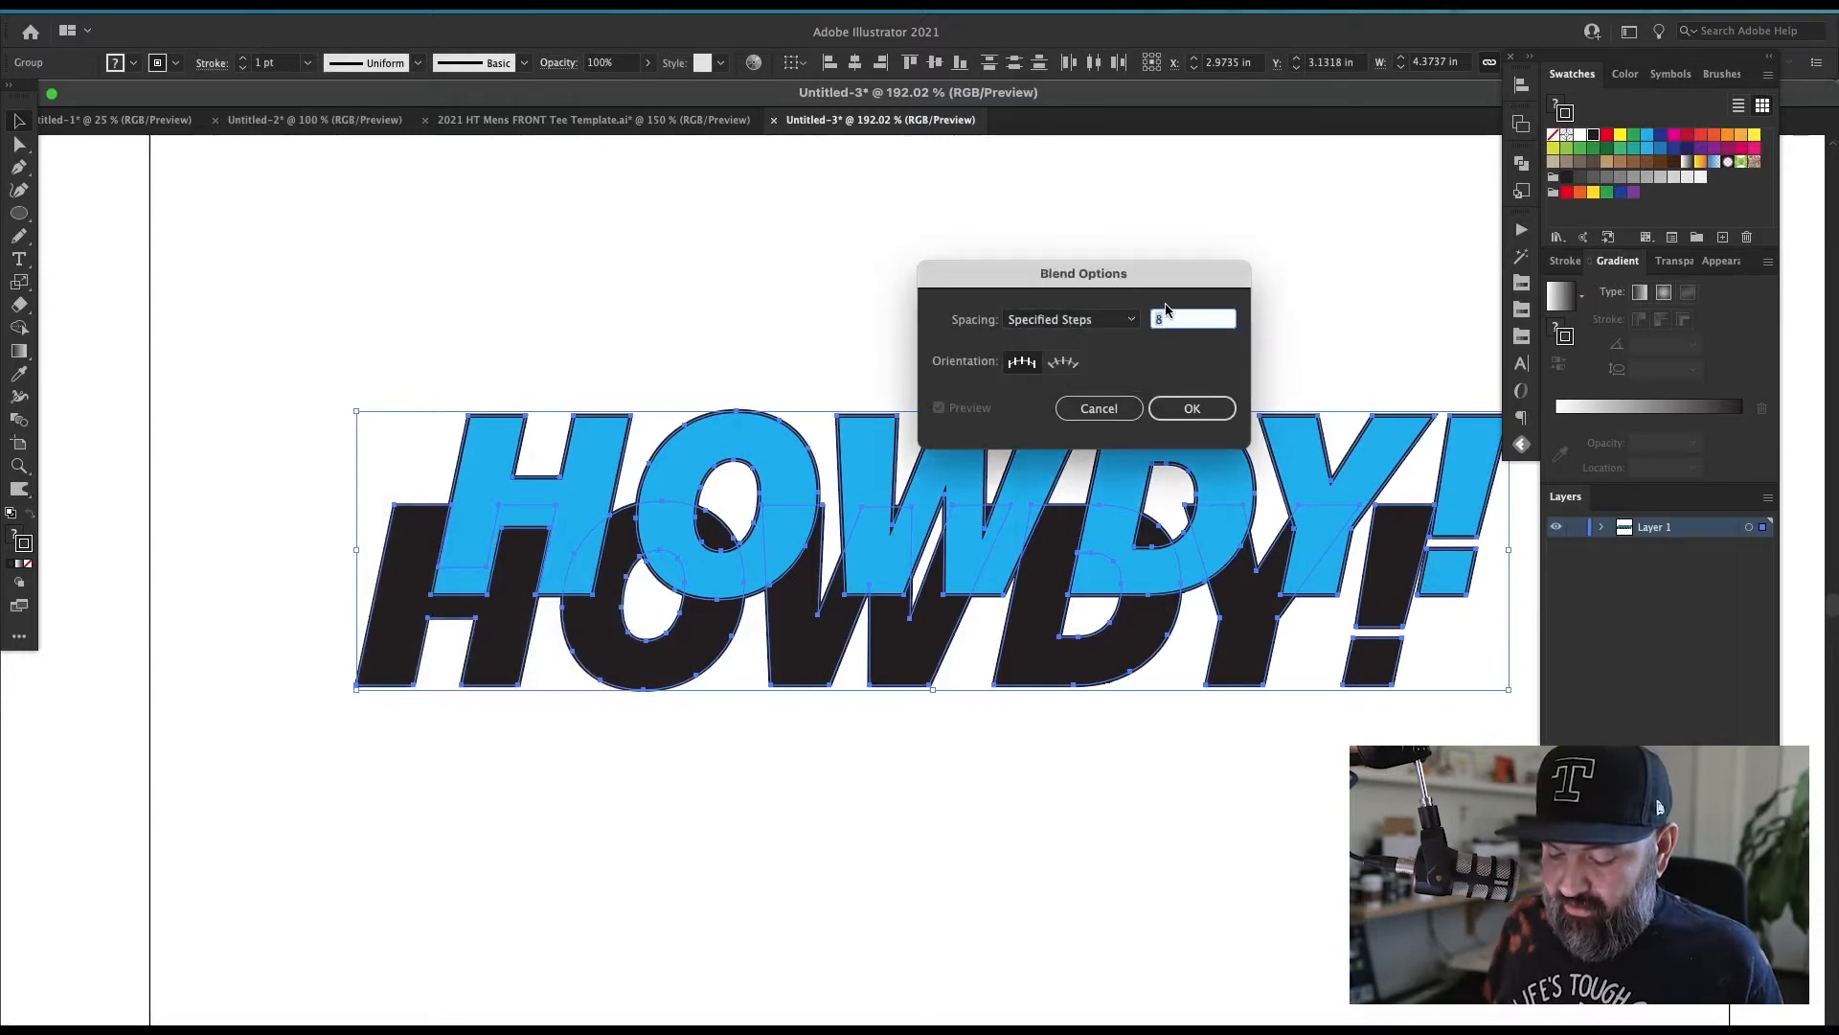
click(1198, 414)
Step: Make a blend between the blue front lettering and the black back copy, and deselect it
click(251, 10)
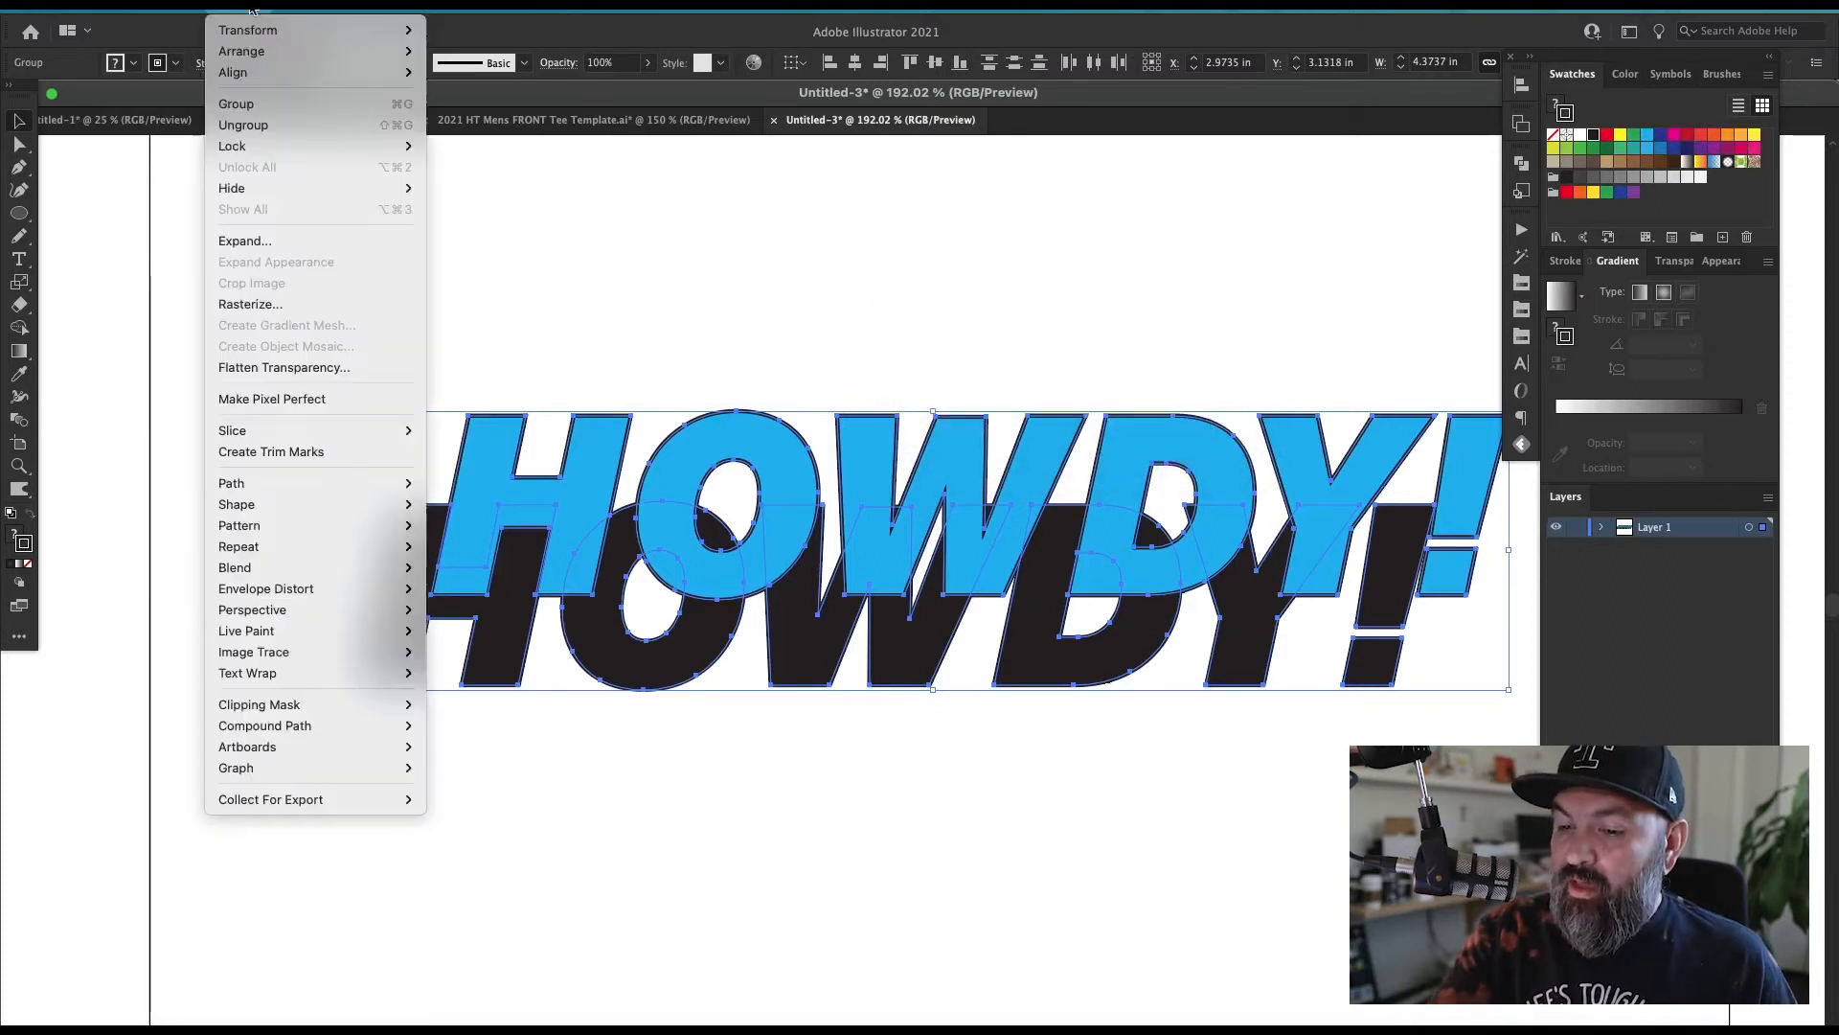
mouse_move(410, 563)
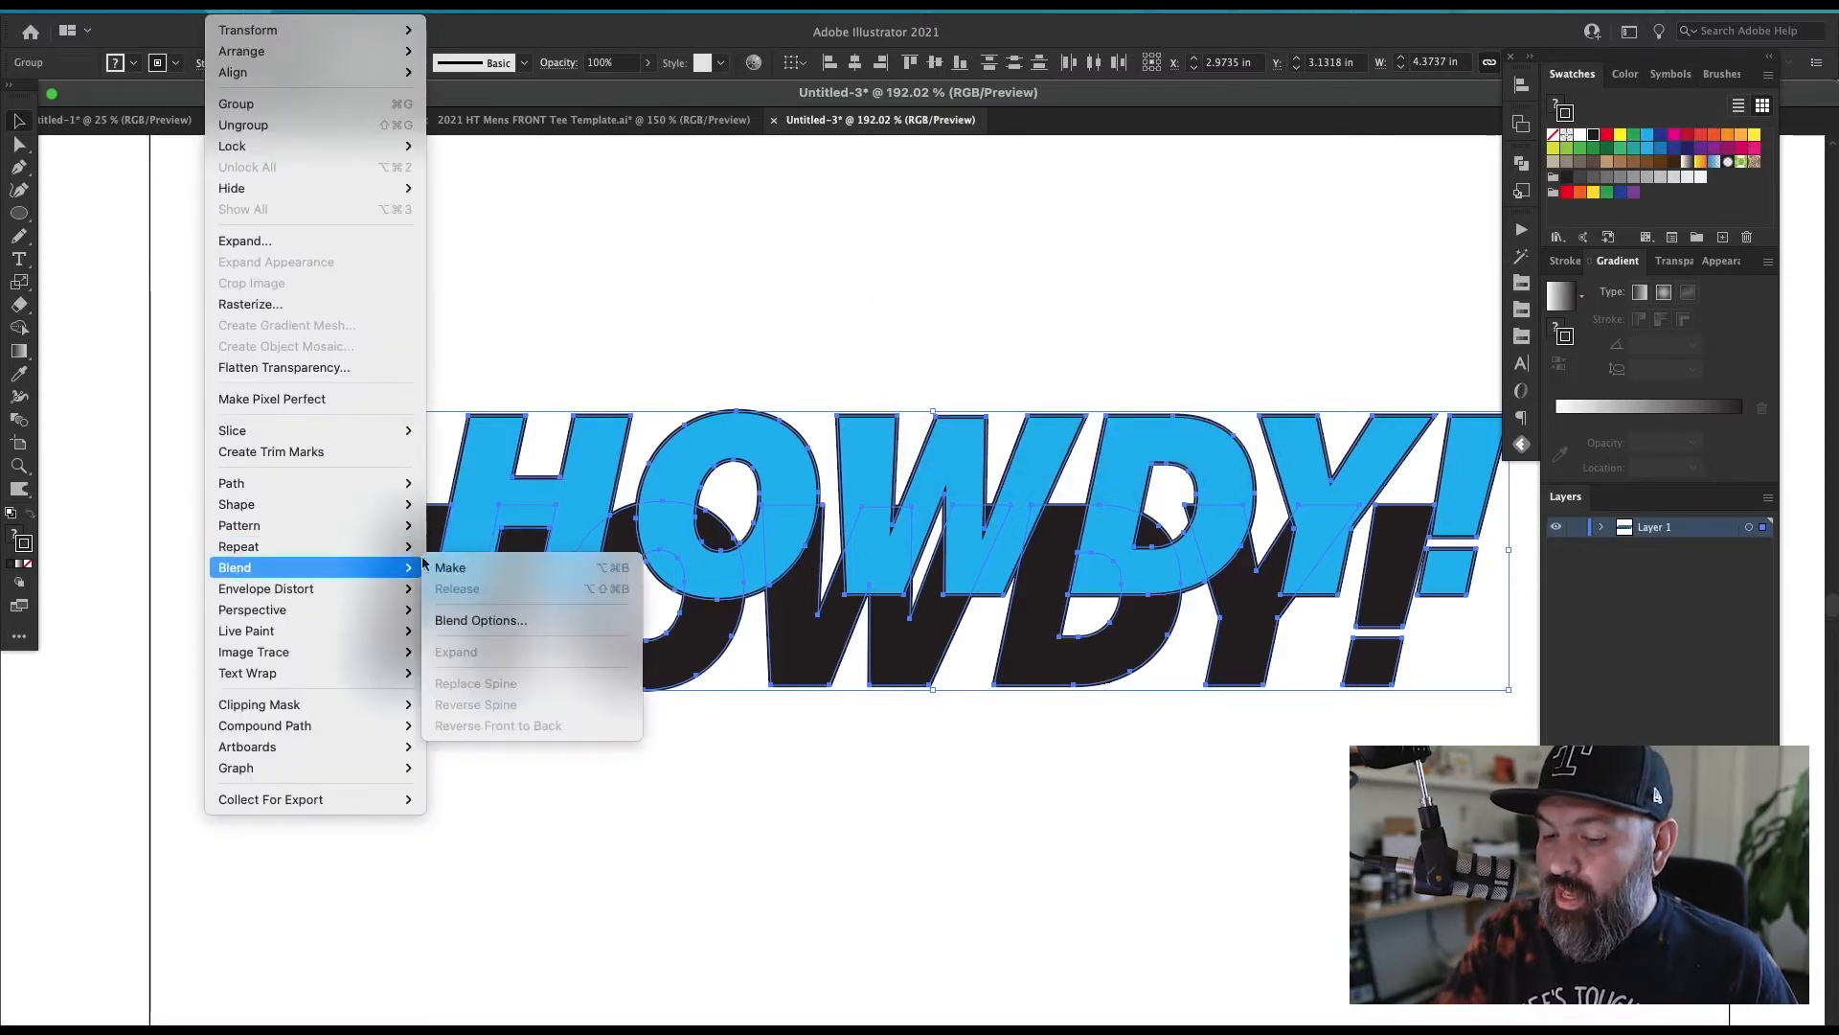
click(476, 569)
key(super+shift+a)
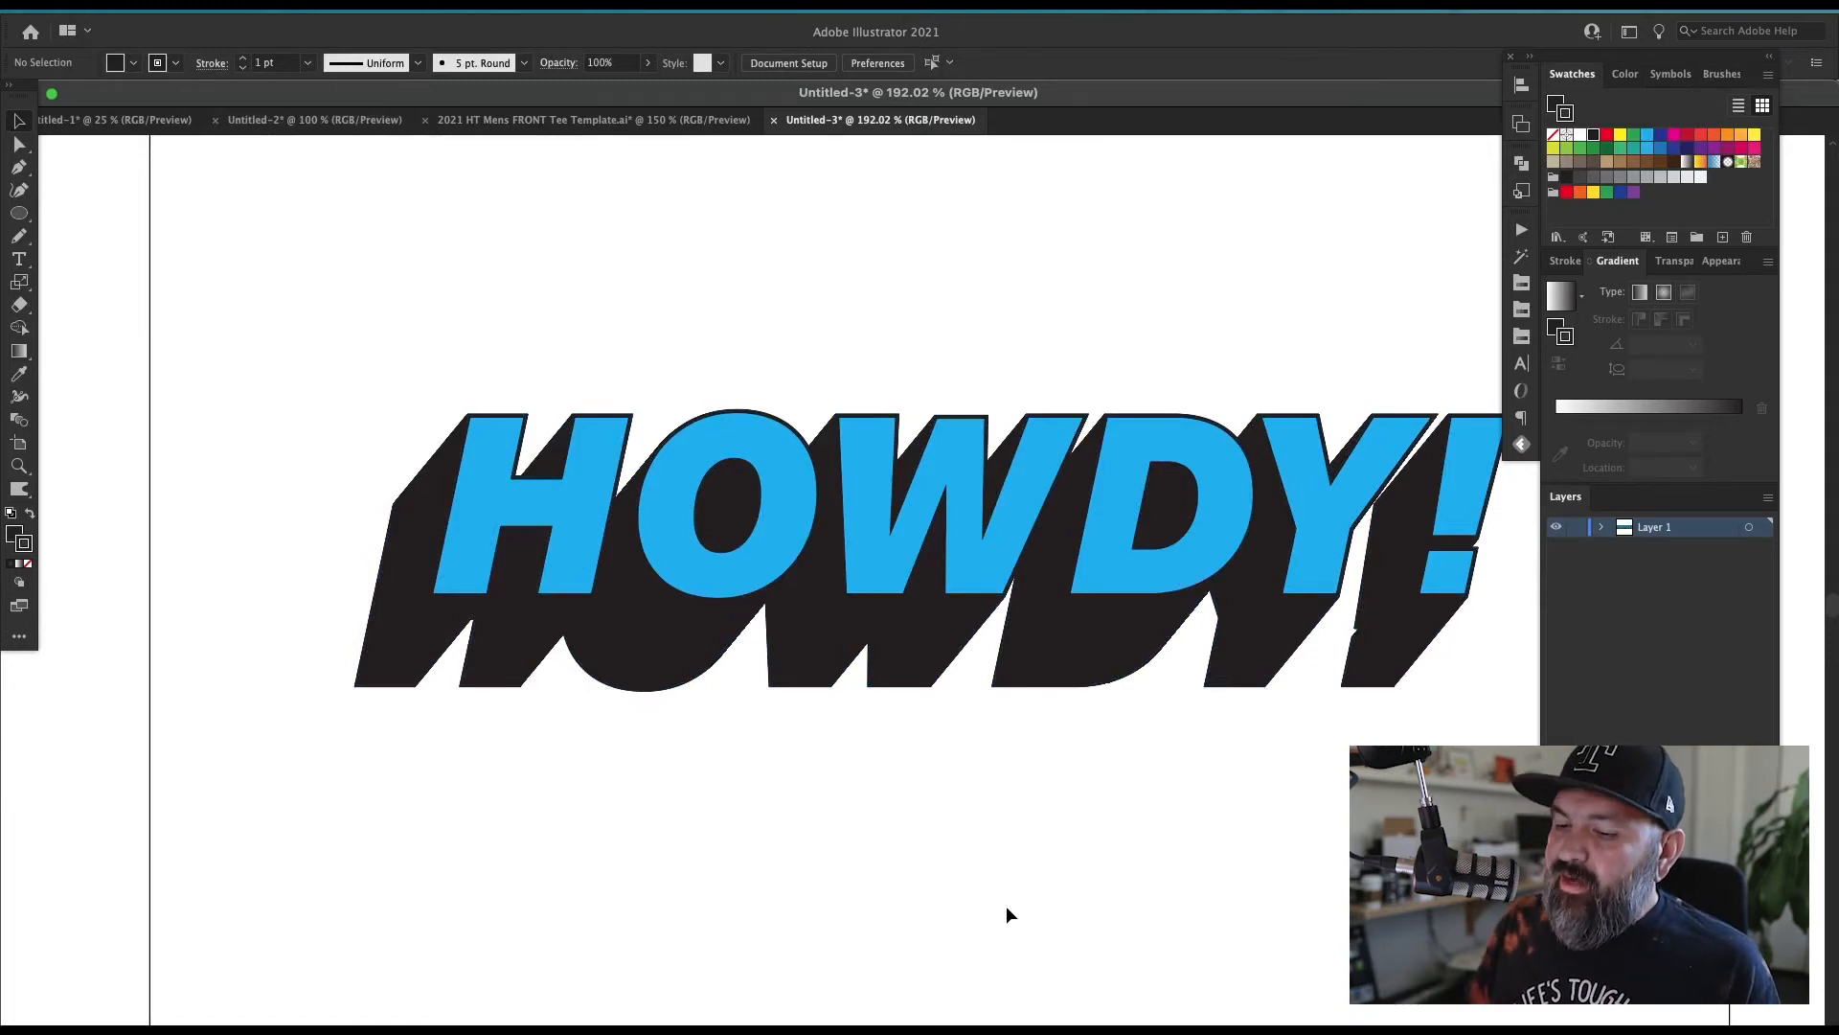
Step: Set the stroke weight of the whole HOWDY! blend to 2 pt
click(1401, 494)
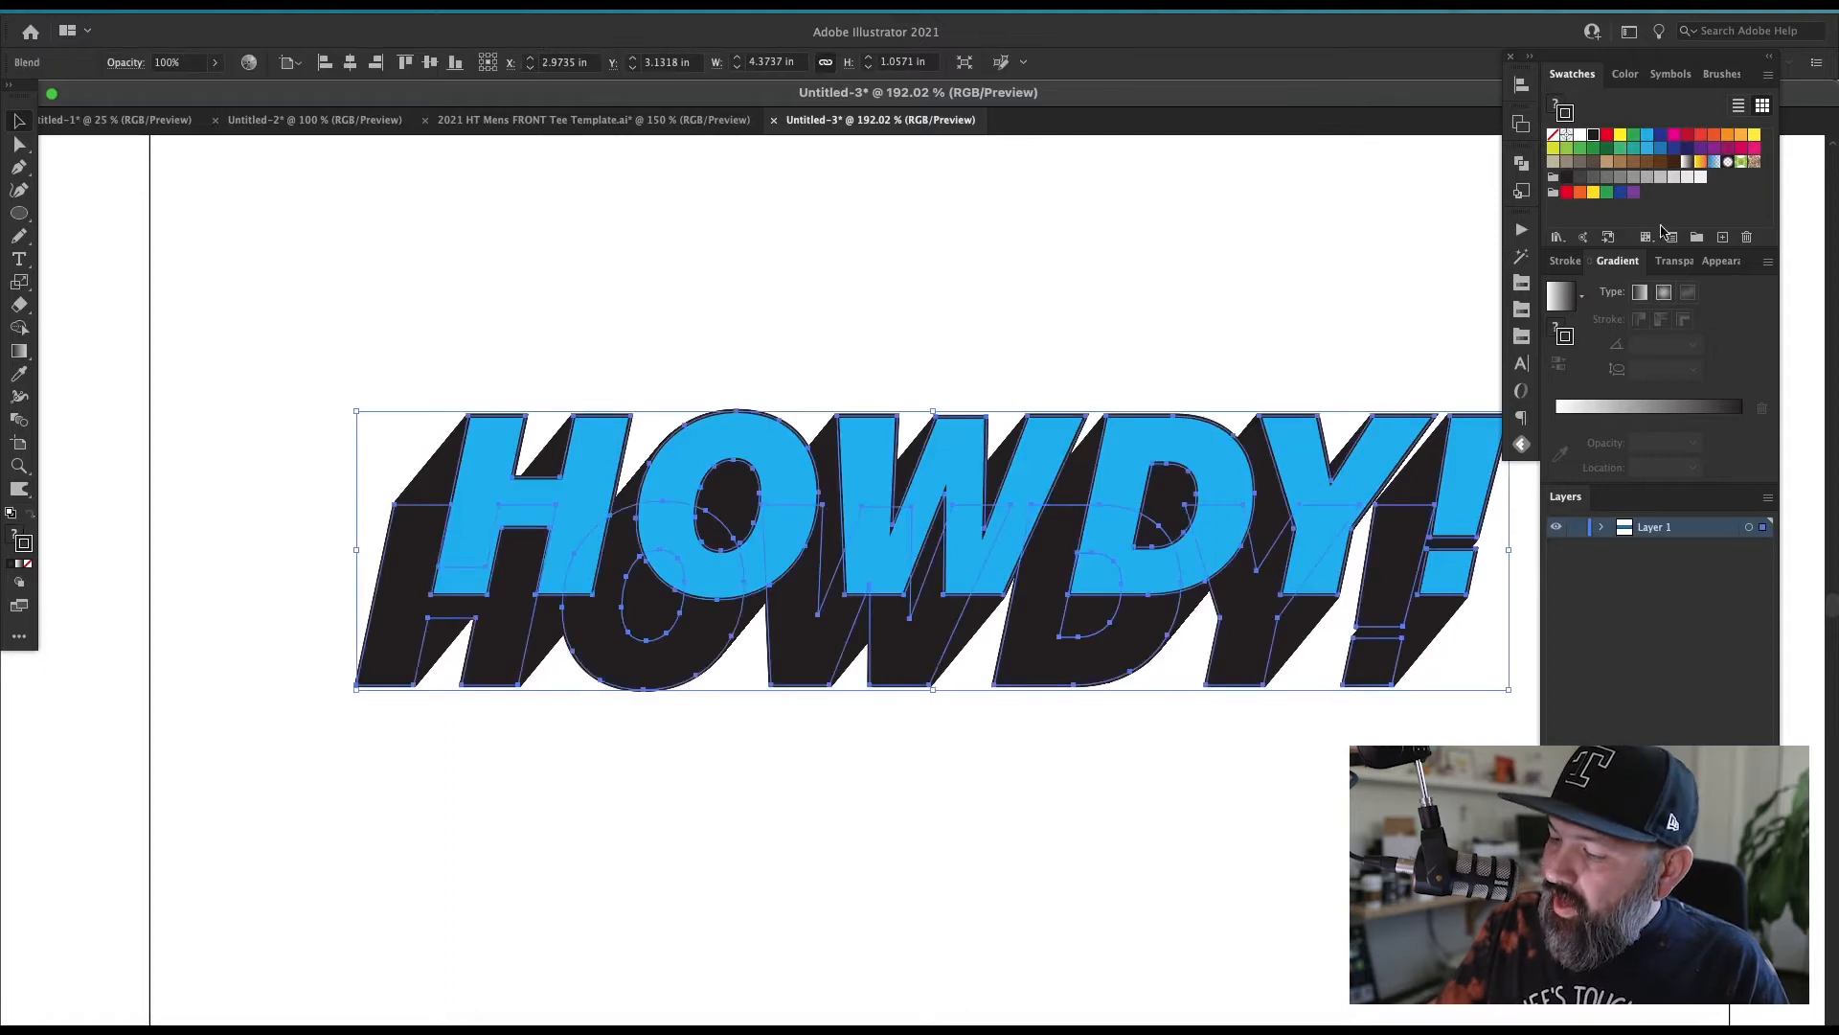
click(1569, 261)
click(1619, 287)
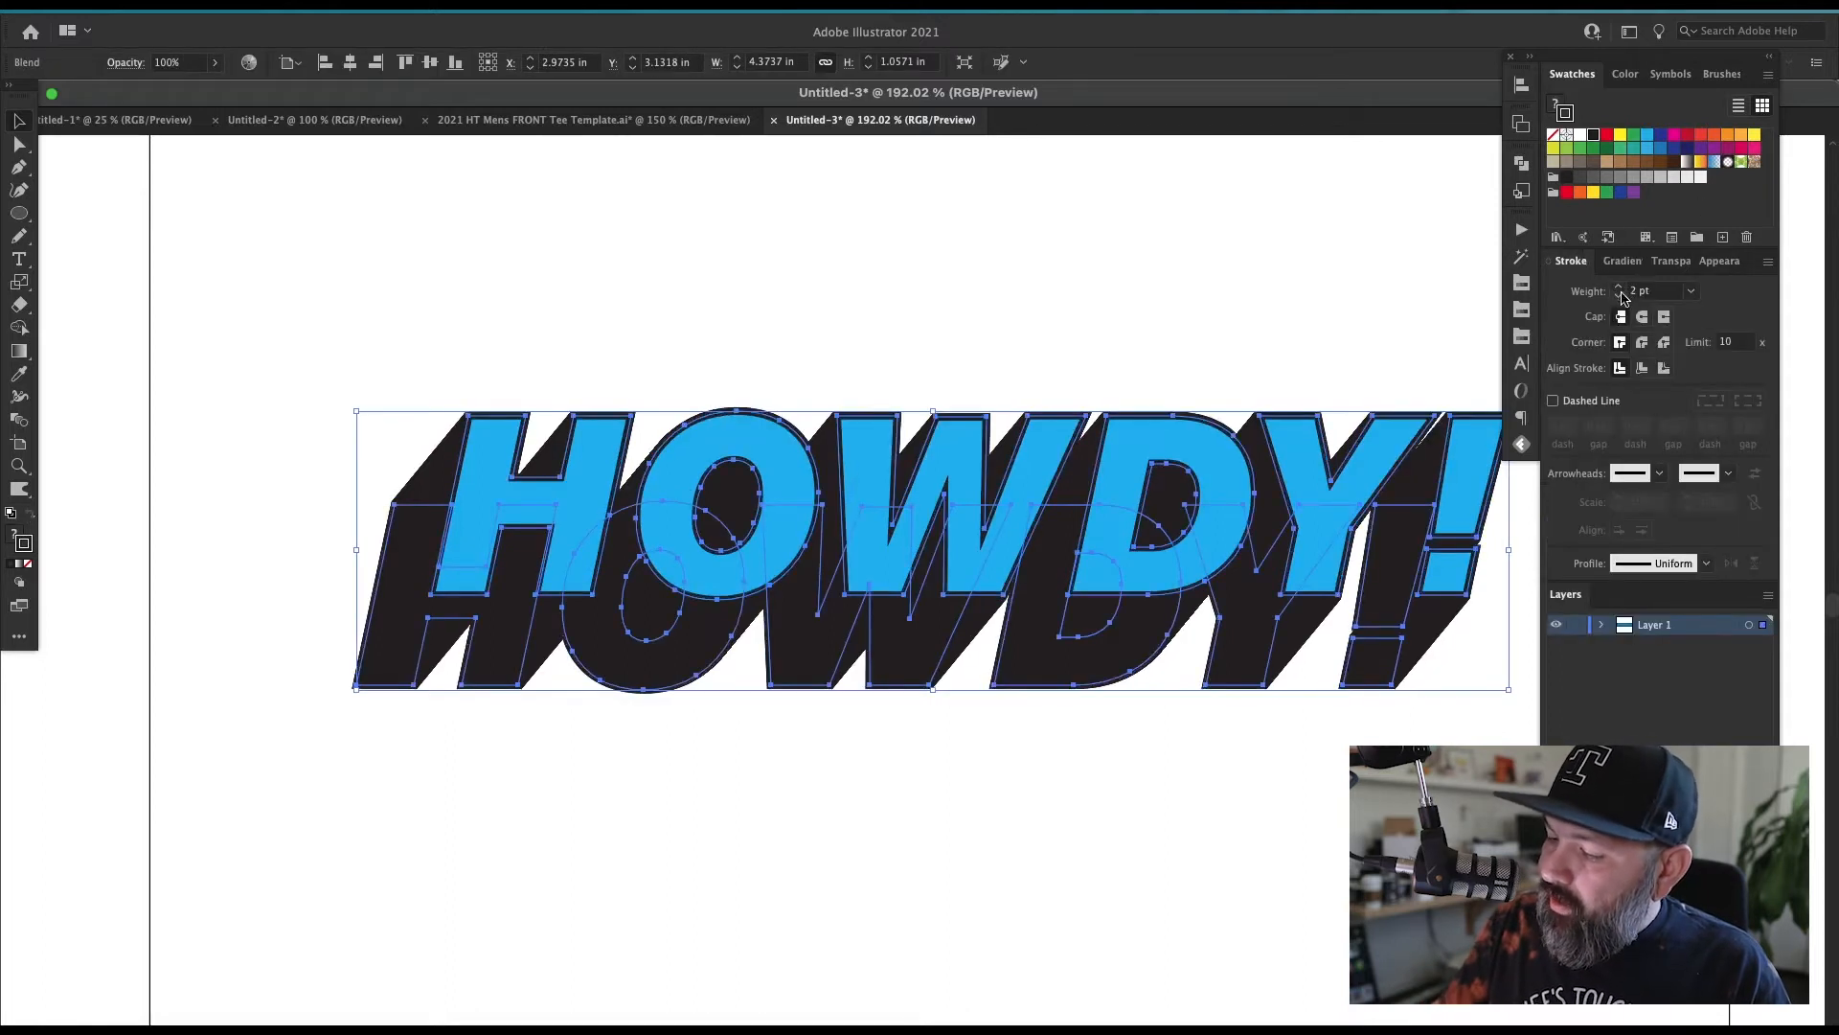
click(1193, 835)
Step: Recolor individual front letters inside the blend: fill the Y with yellow and the D with red
key(a)
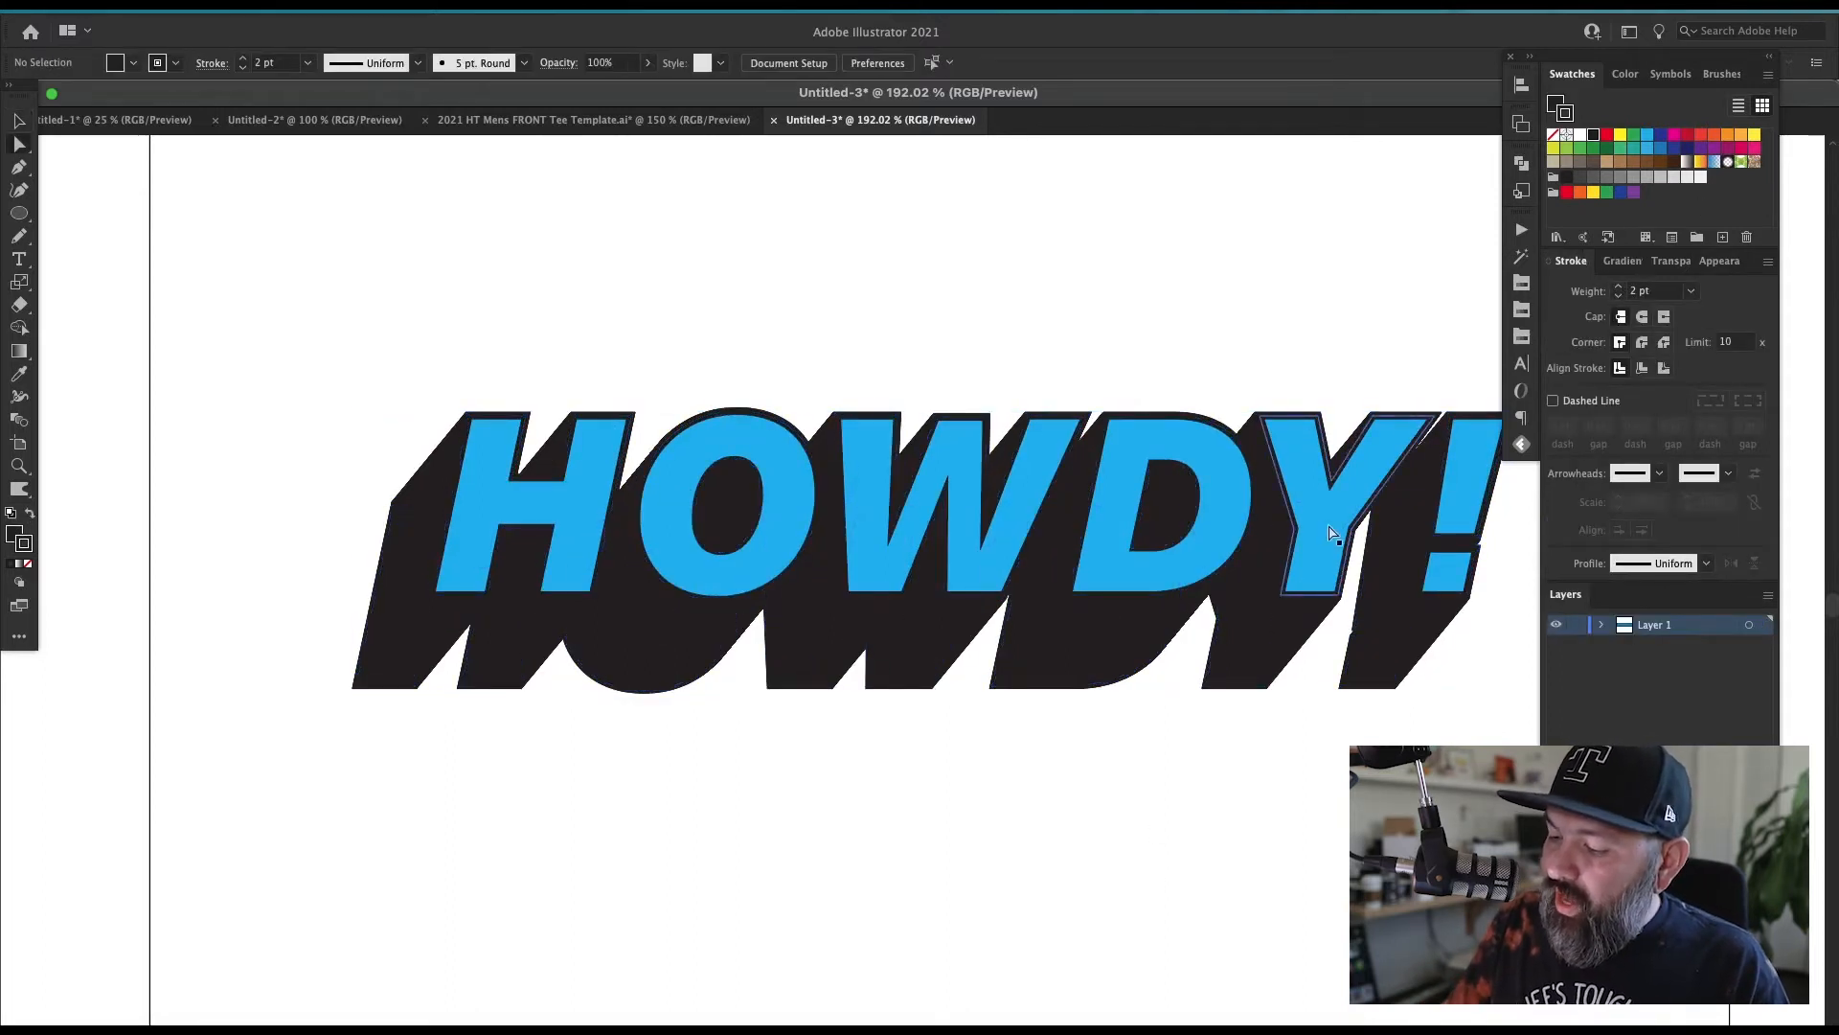
click(1326, 538)
click(1619, 135)
click(1216, 498)
click(1608, 135)
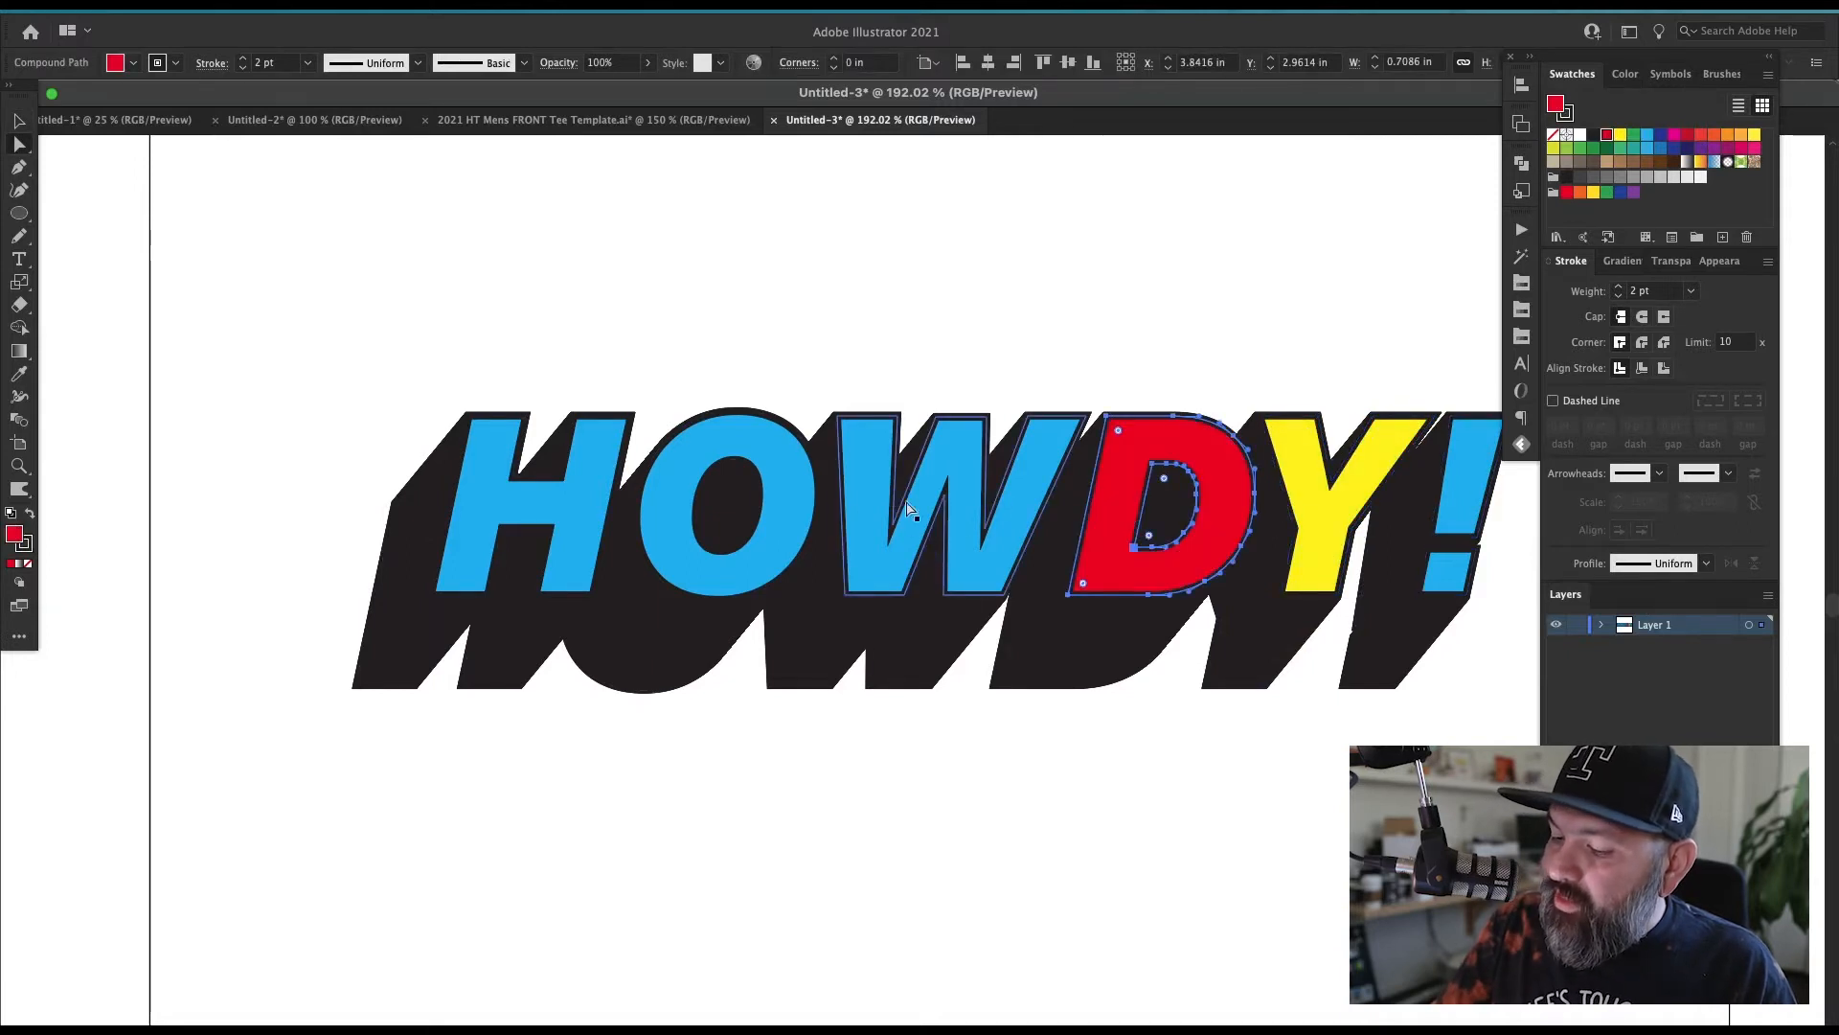
Step: Fill the front letter O with white and the front letter W with magenta
click(798, 498)
click(1580, 137)
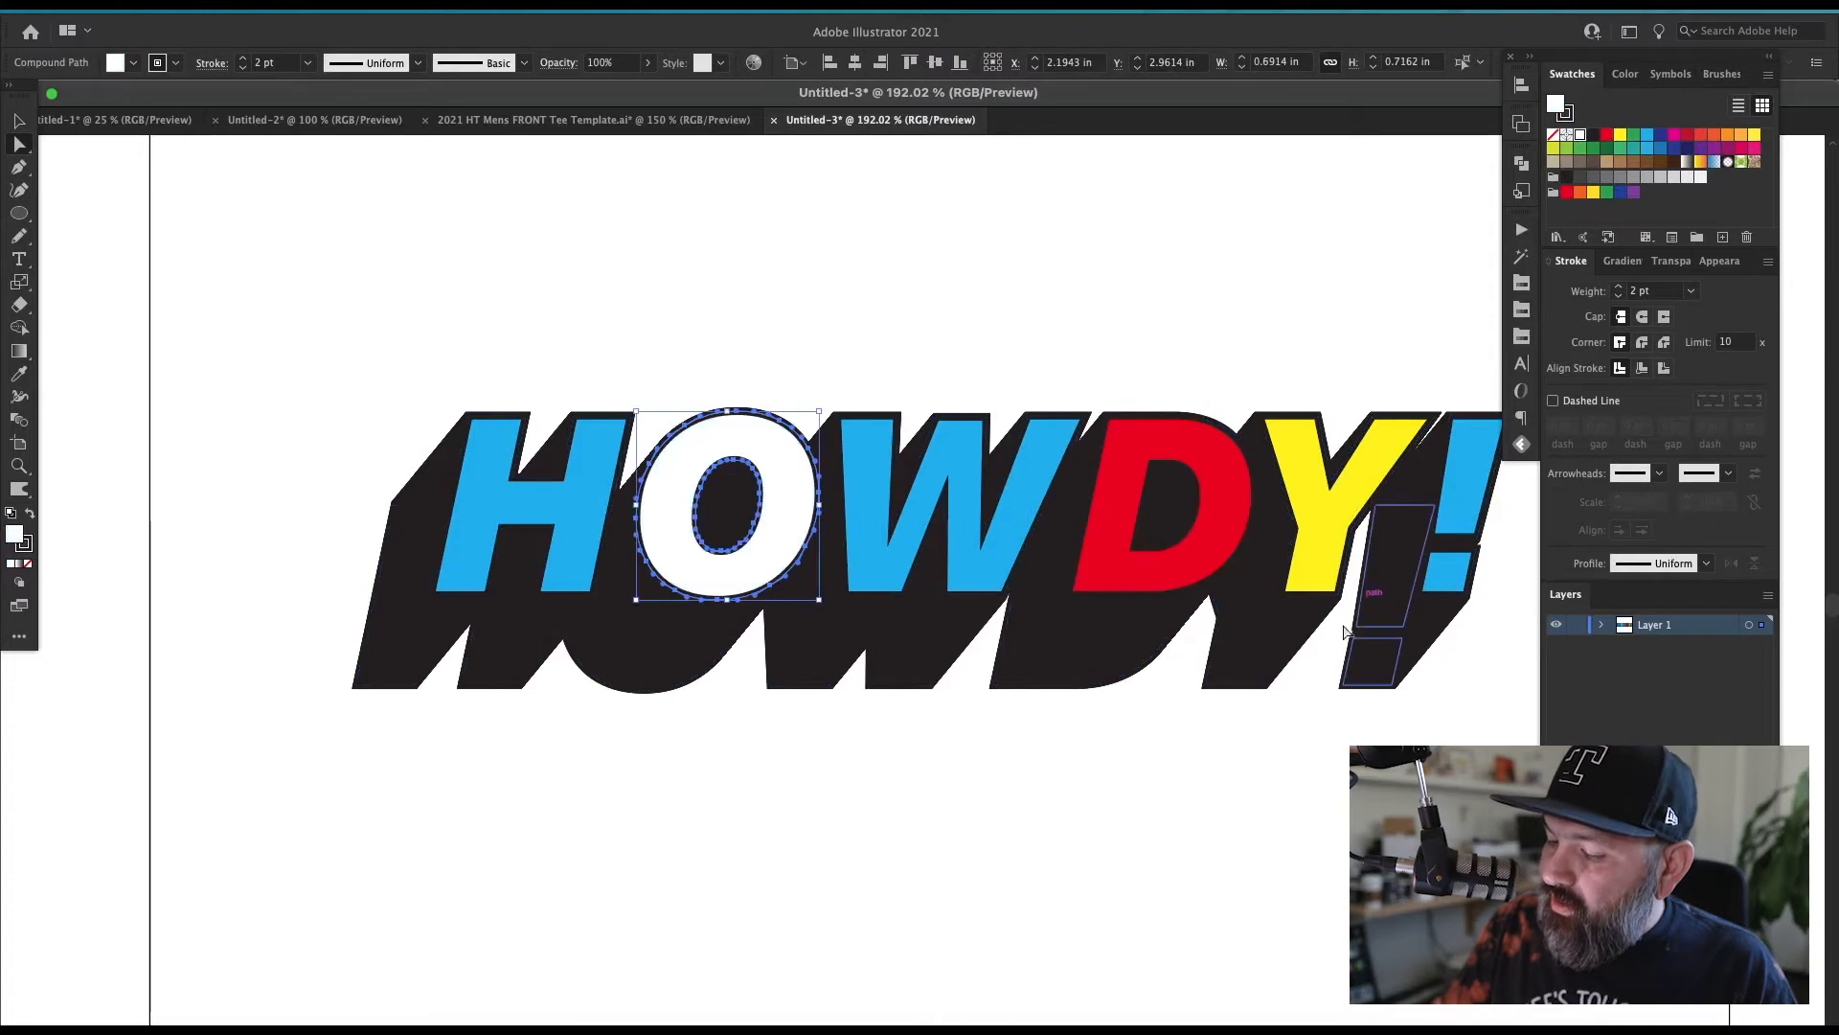
scroll(1248, 813, right, 2)
click(886, 618)
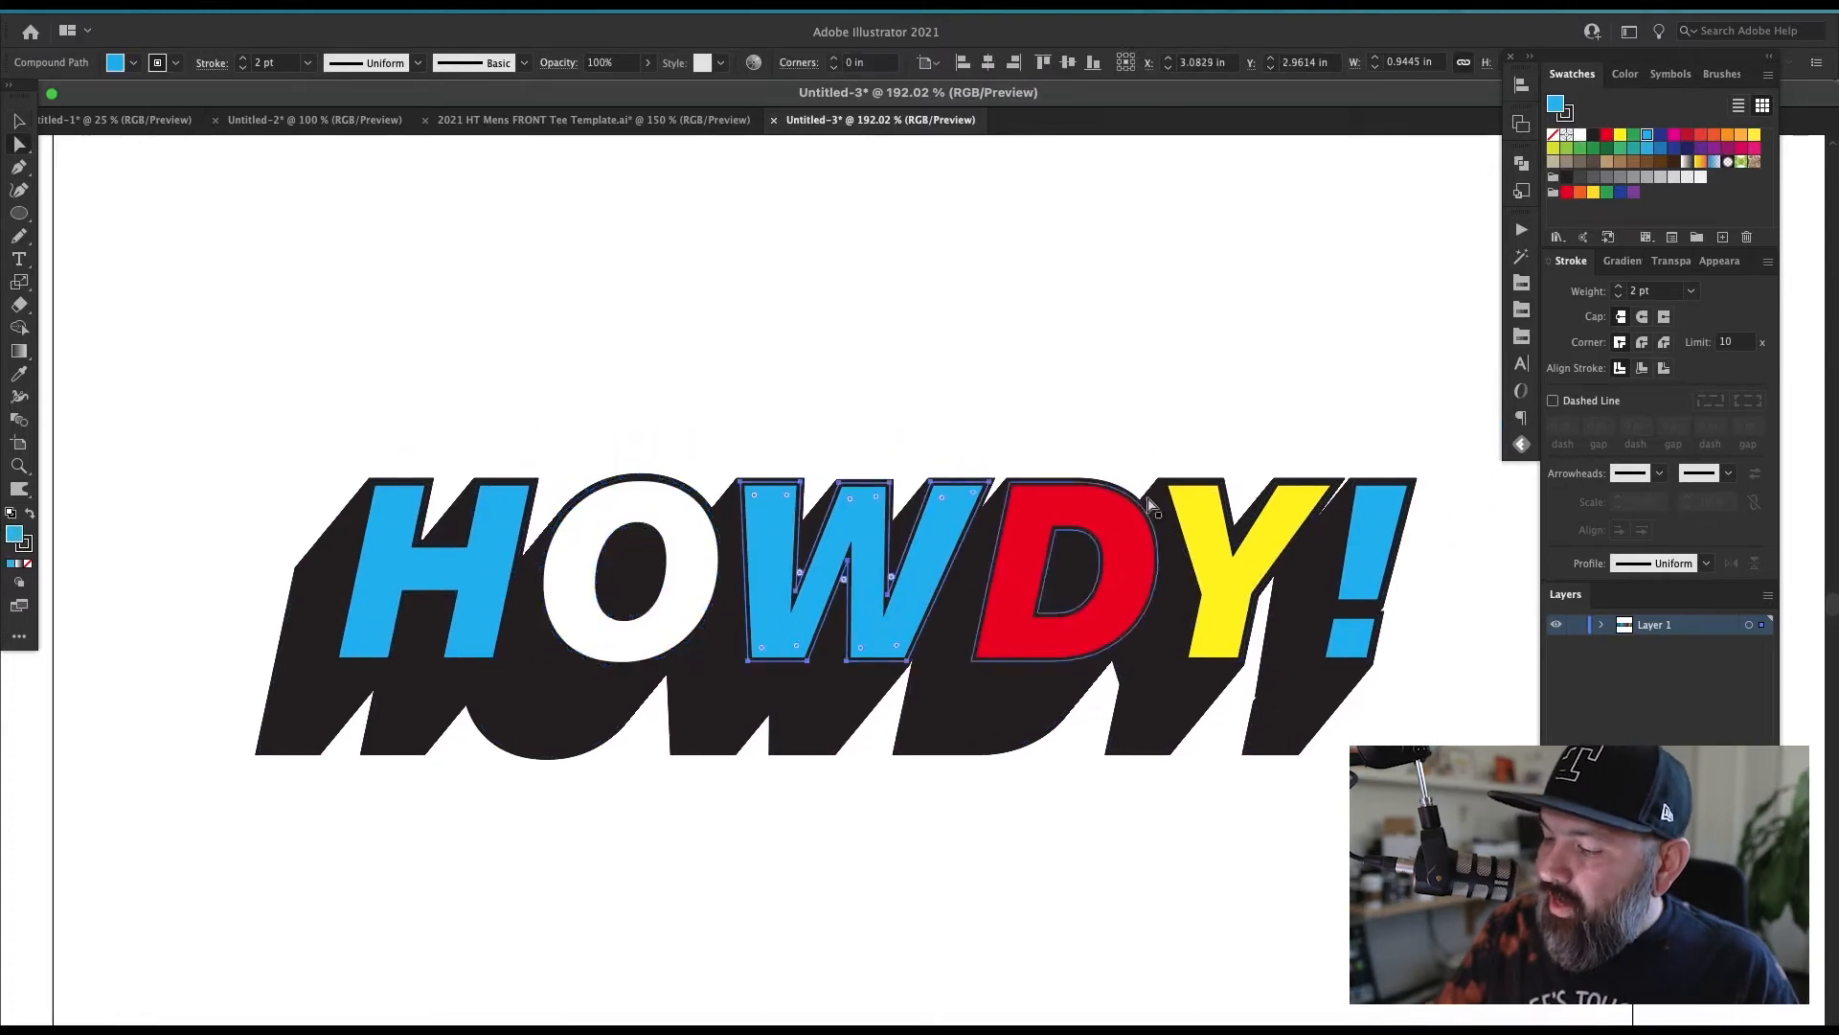
click(1674, 135)
click(1274, 504)
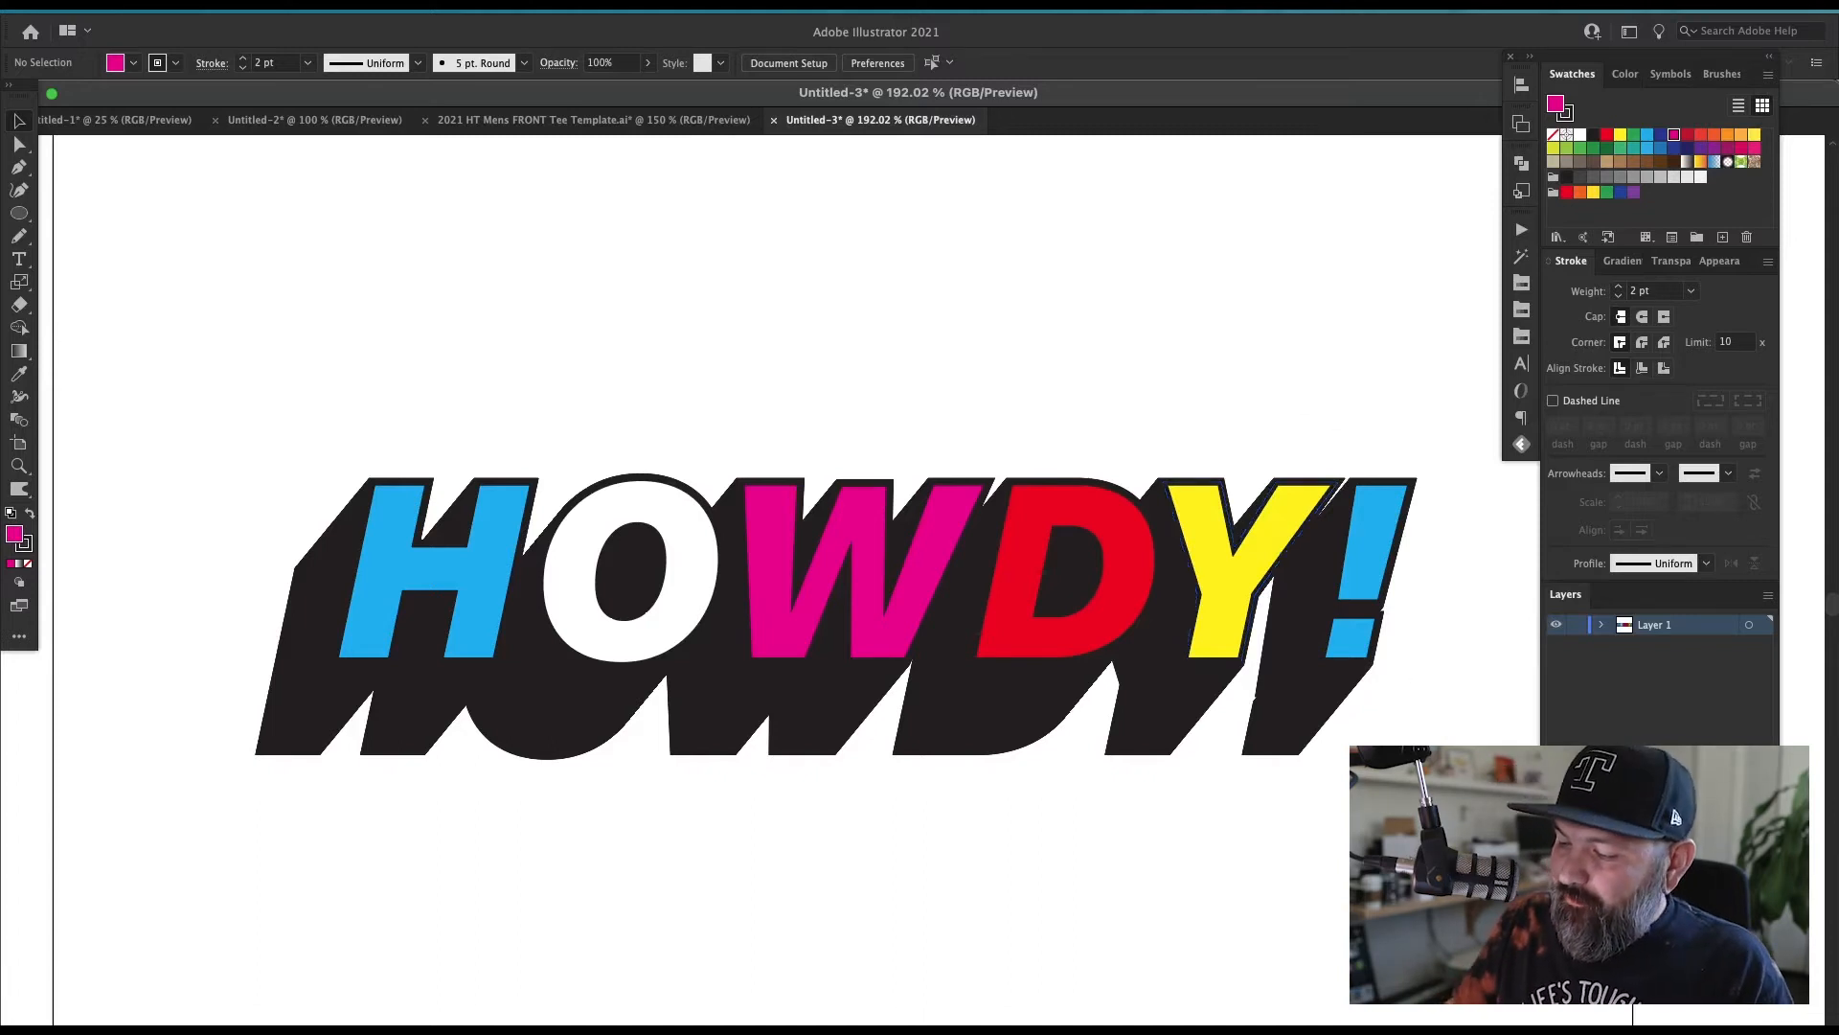
Step: Scale the entire HOWDY! blend up to about 40.15 in wide by 9.70 in high, and deselect it
key(super+a)
key(super+minus)
key(super+minus)
key(super+minus)
key(super+minus)
key(super+shift+o)
key(super+minus)
key(super+minus)
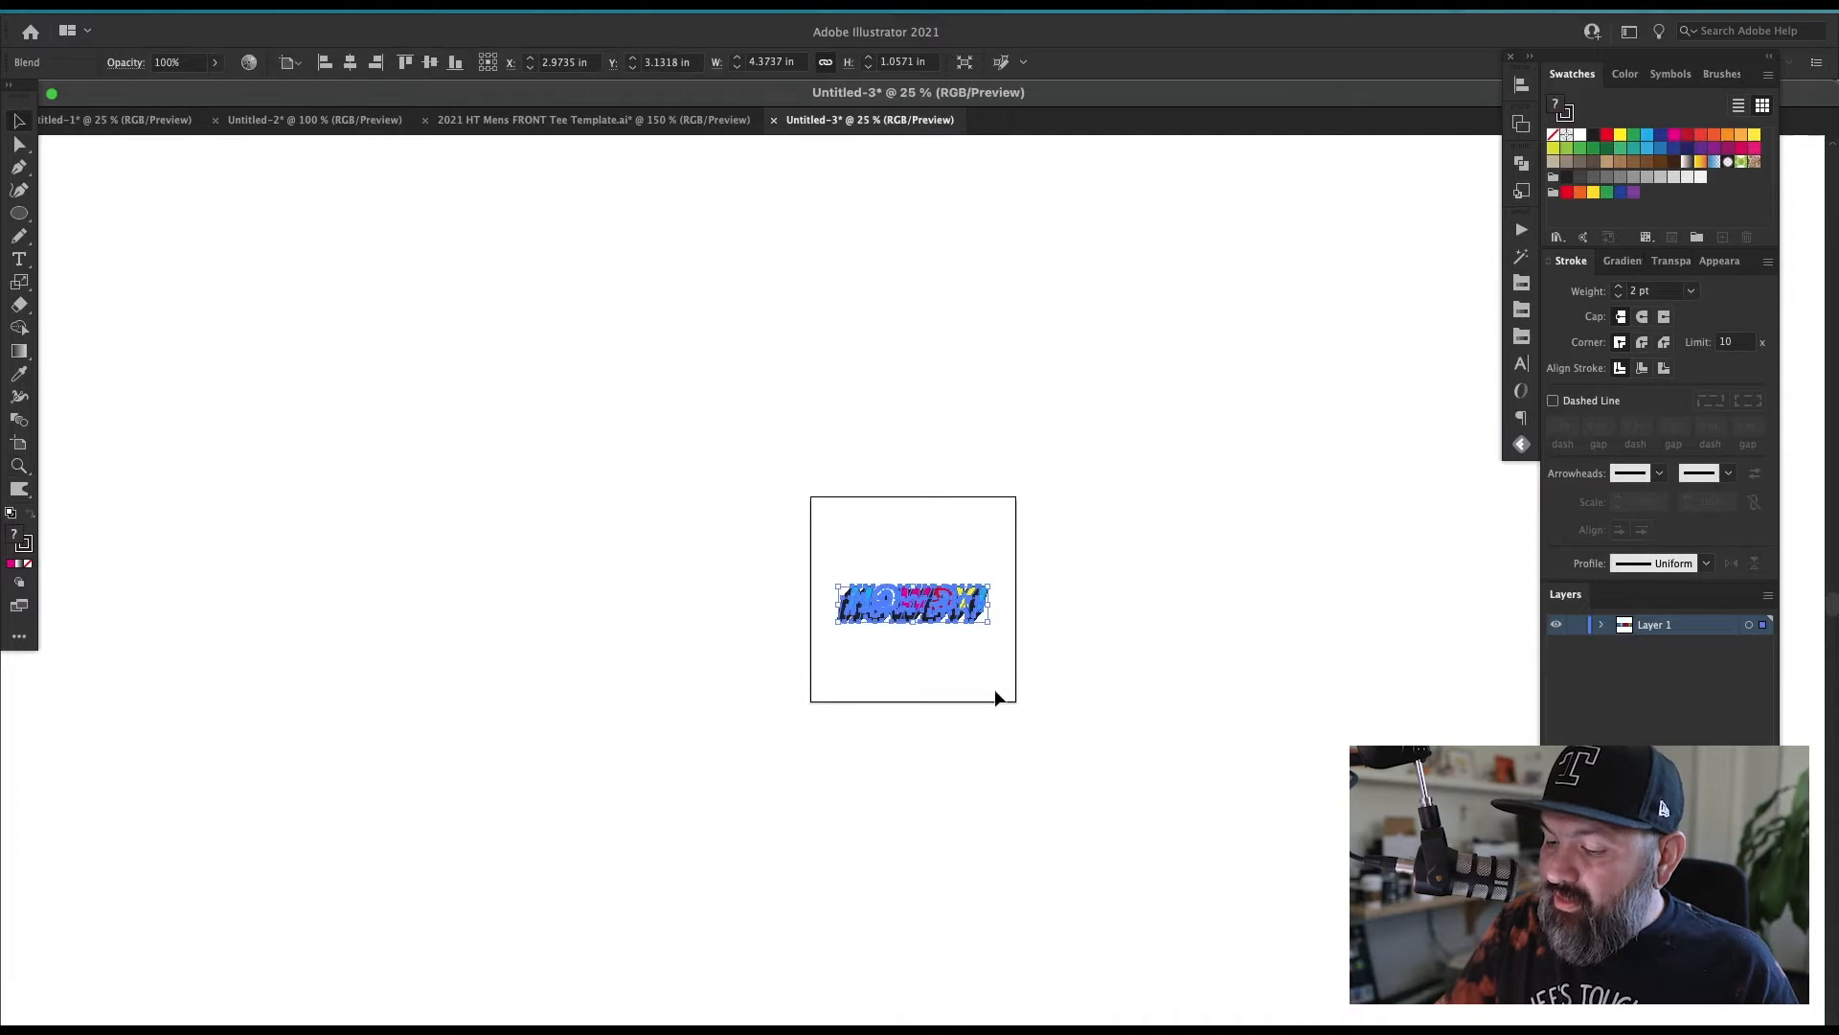
scroll(1053, 690, up, 3)
key(s)
drag(998, 613, 1656, 104)
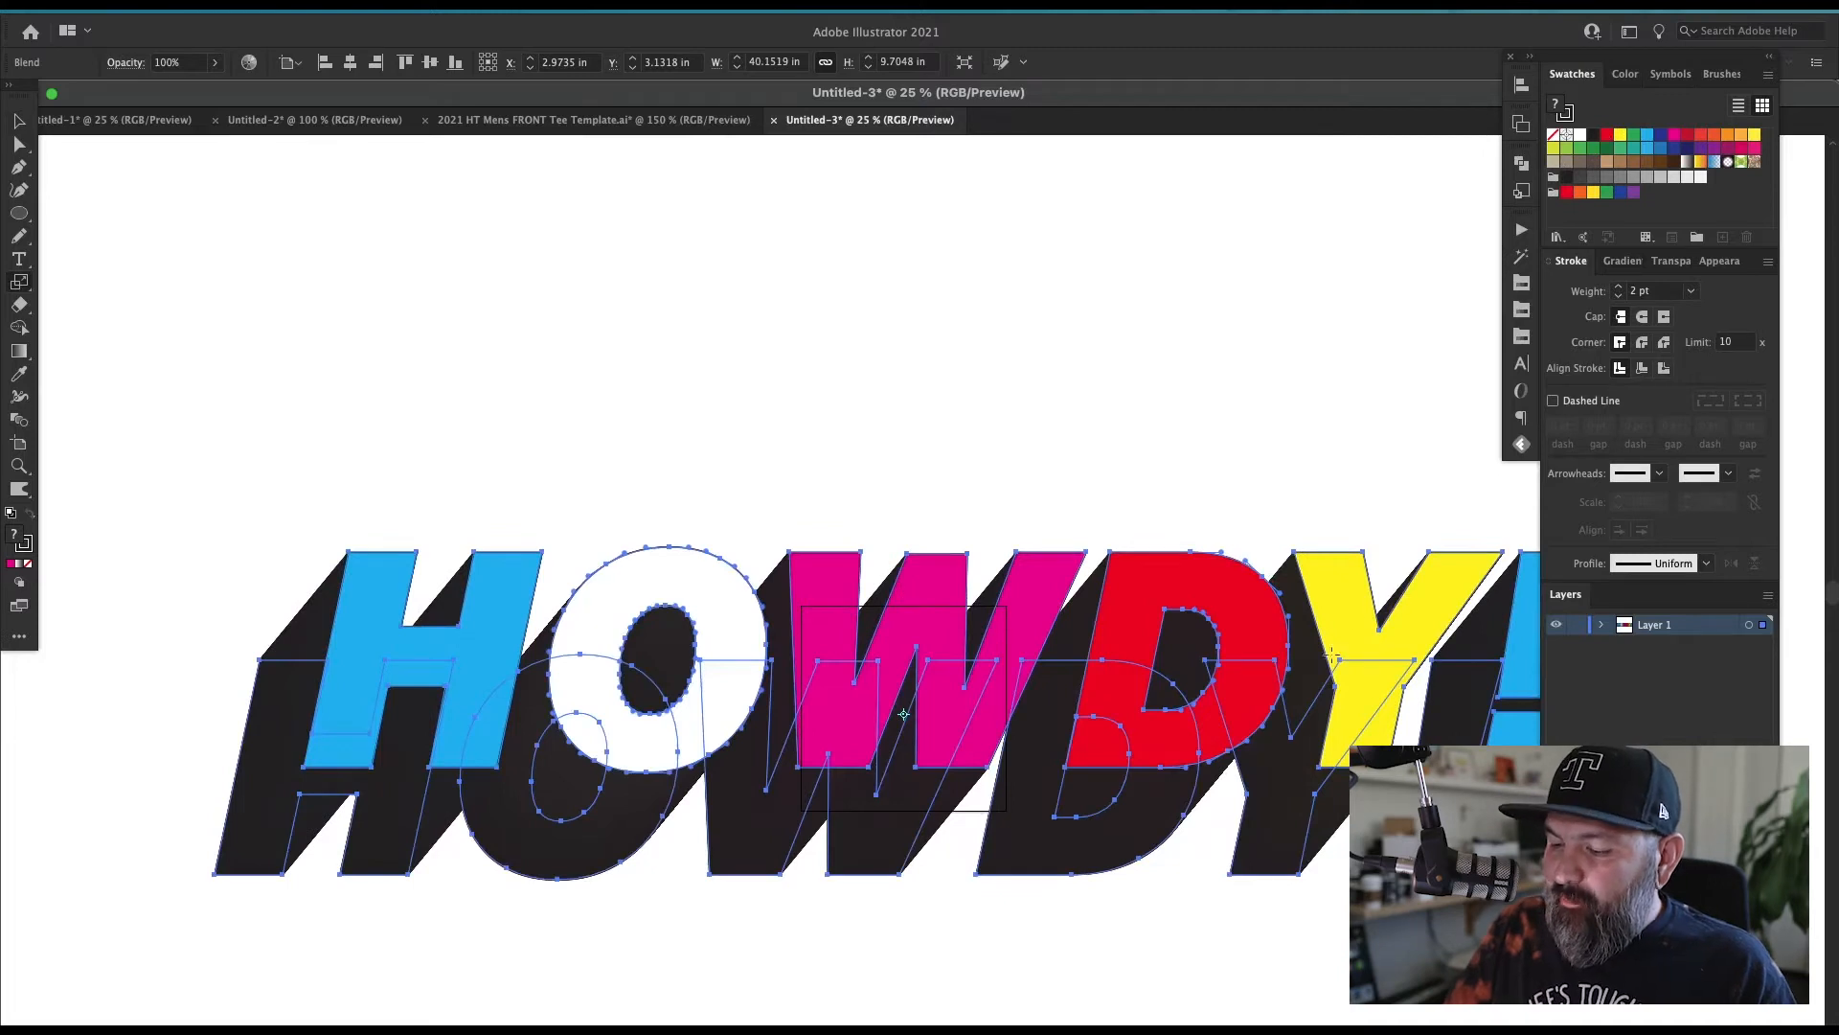
key(super+shift+a)
key(v)
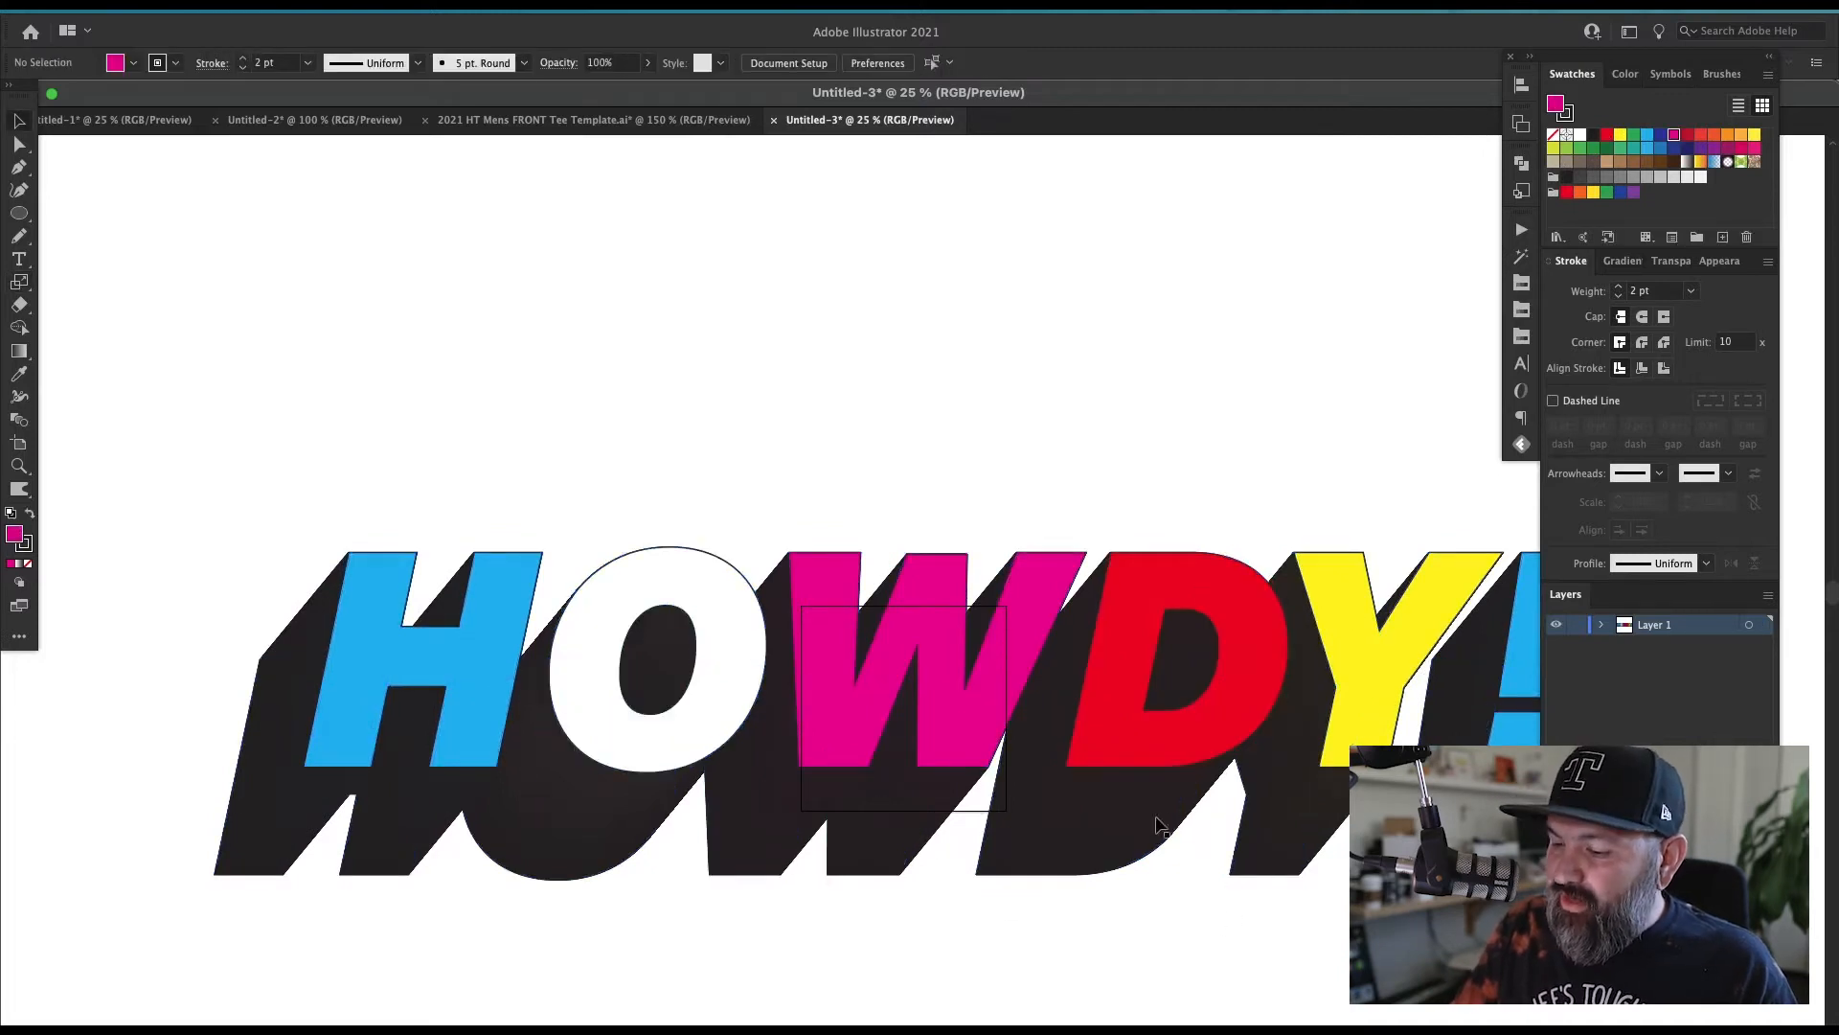
Step: Examine the outline around the front letter W up close, and look at the whole lettering again
key(z)
drag(1037, 705, 948, 800)
key(v)
key(space)
drag(1203, 239, 1107, 776)
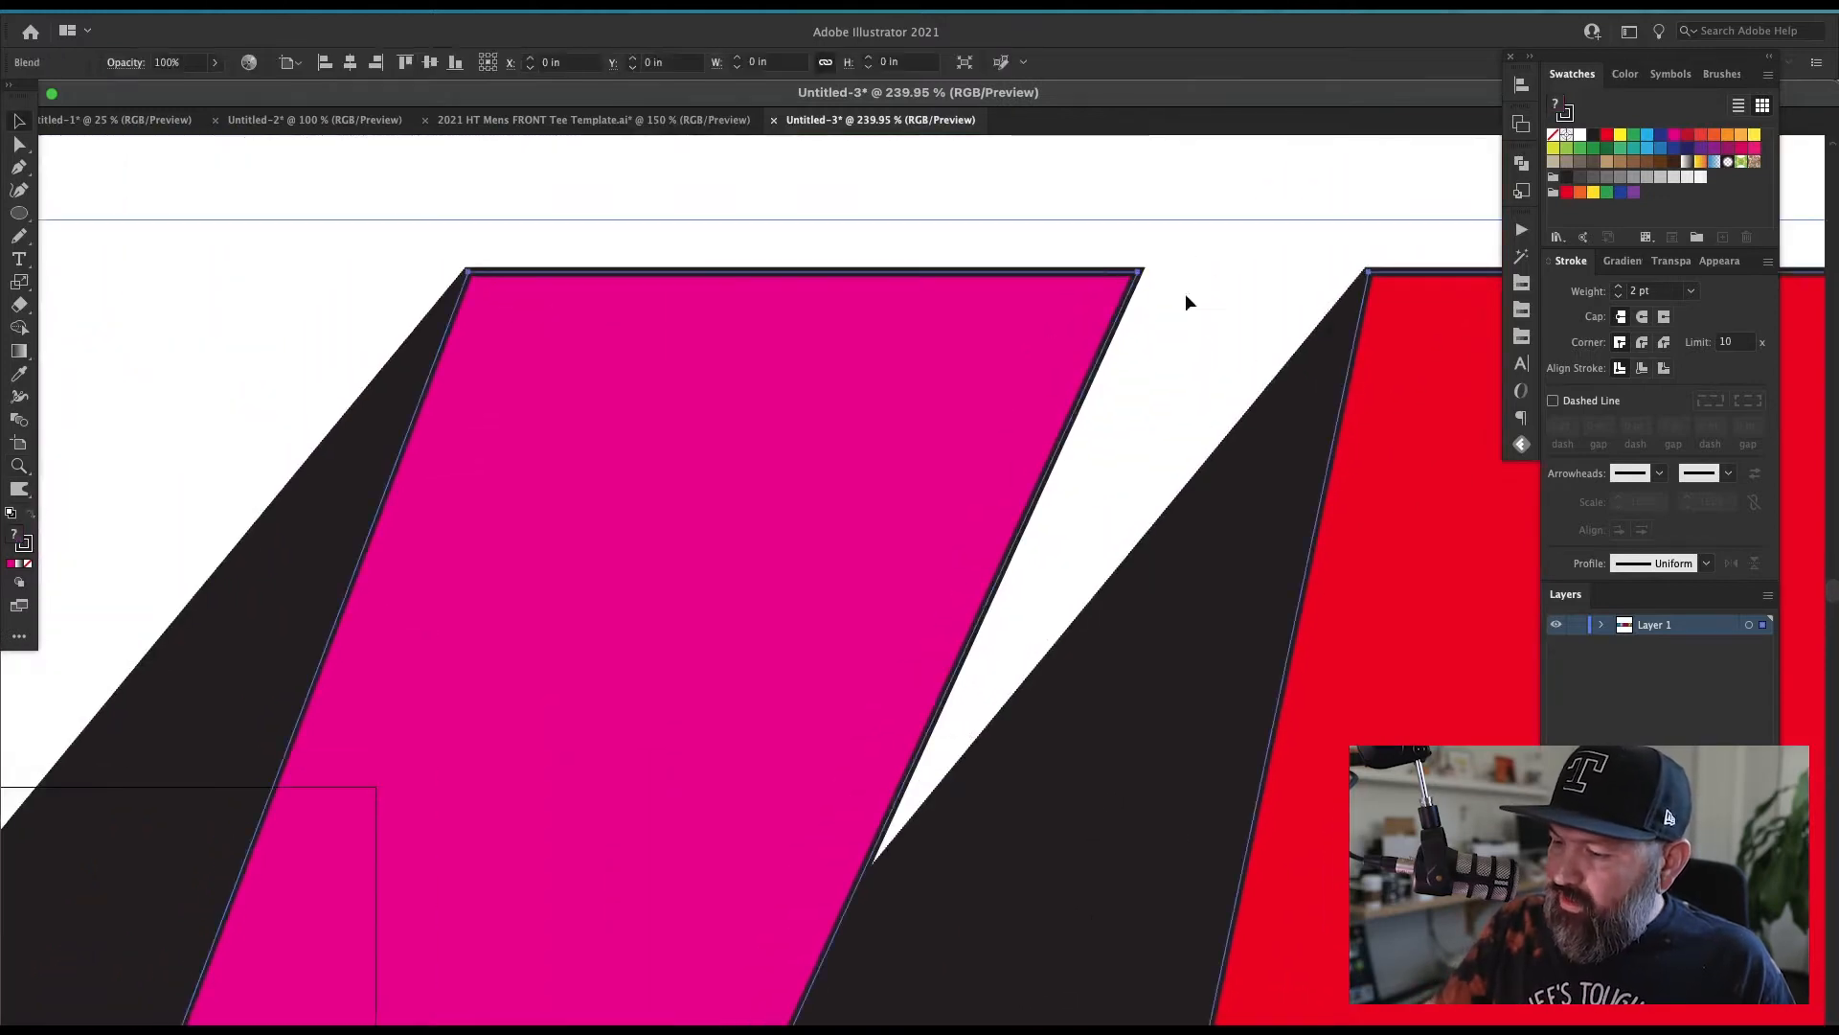
key(ctrl+1)
key(ctrl+minus)
key(ctrl+minus)
key(ctrl+minus)
key(ctrl+minus)
key(ctrl+minus)
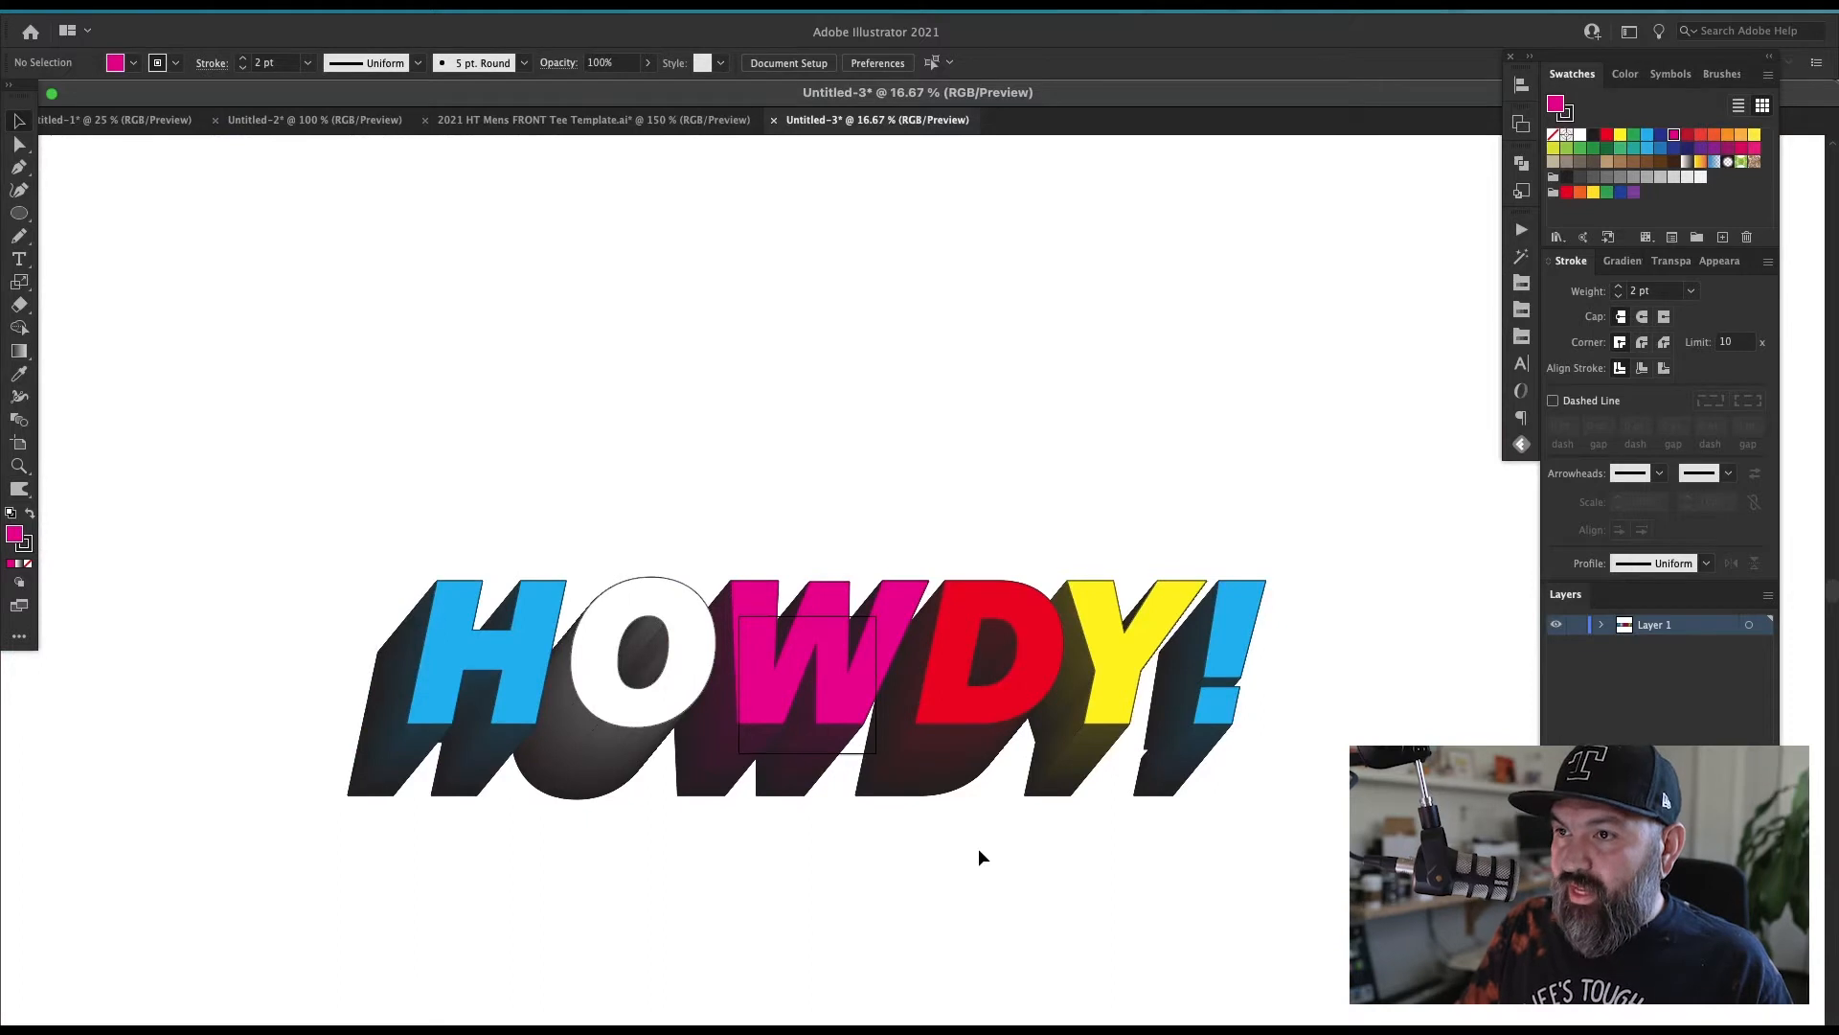
Step: Examine the block shadow beneath the letters W and D and the outlines of the neighbouring letters up close
key(z)
drag(943, 795, 1190, 780)
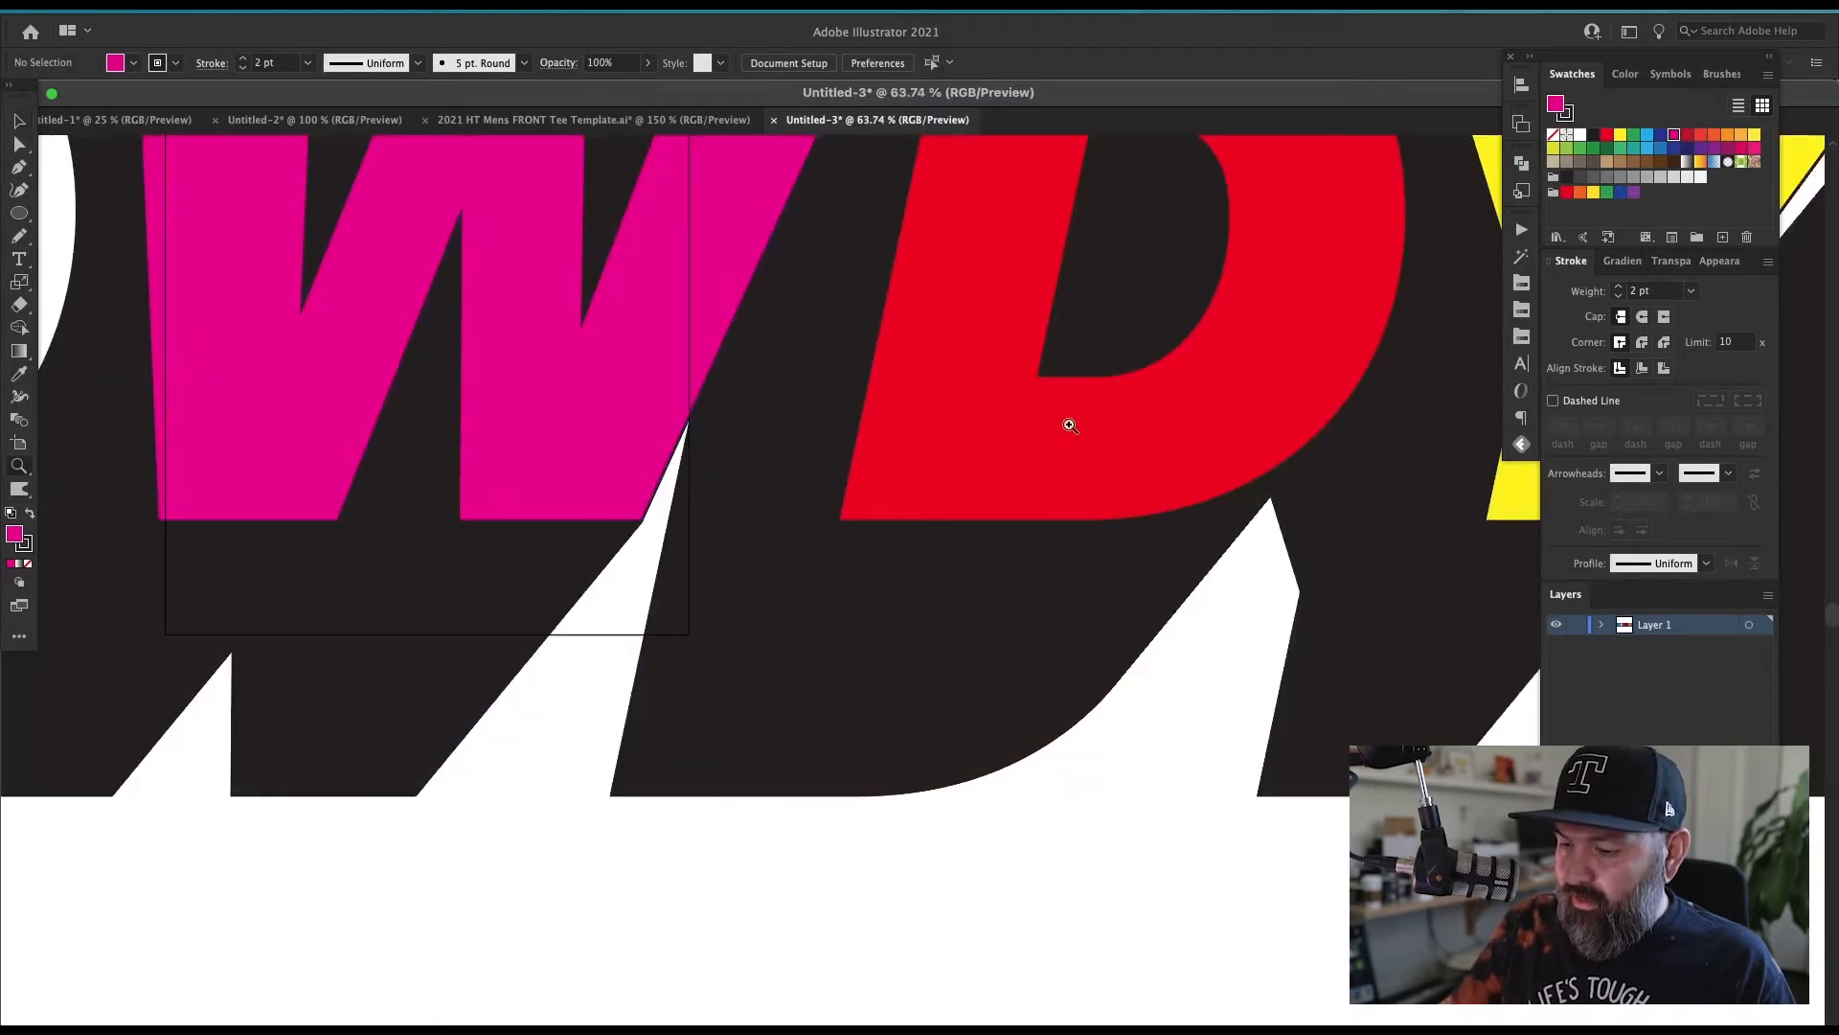
drag(999, 559, 1242, 558)
key(ctrl+1)
key(ctrl+0)
key(ctrl+minus)
key(ctrl+minus)
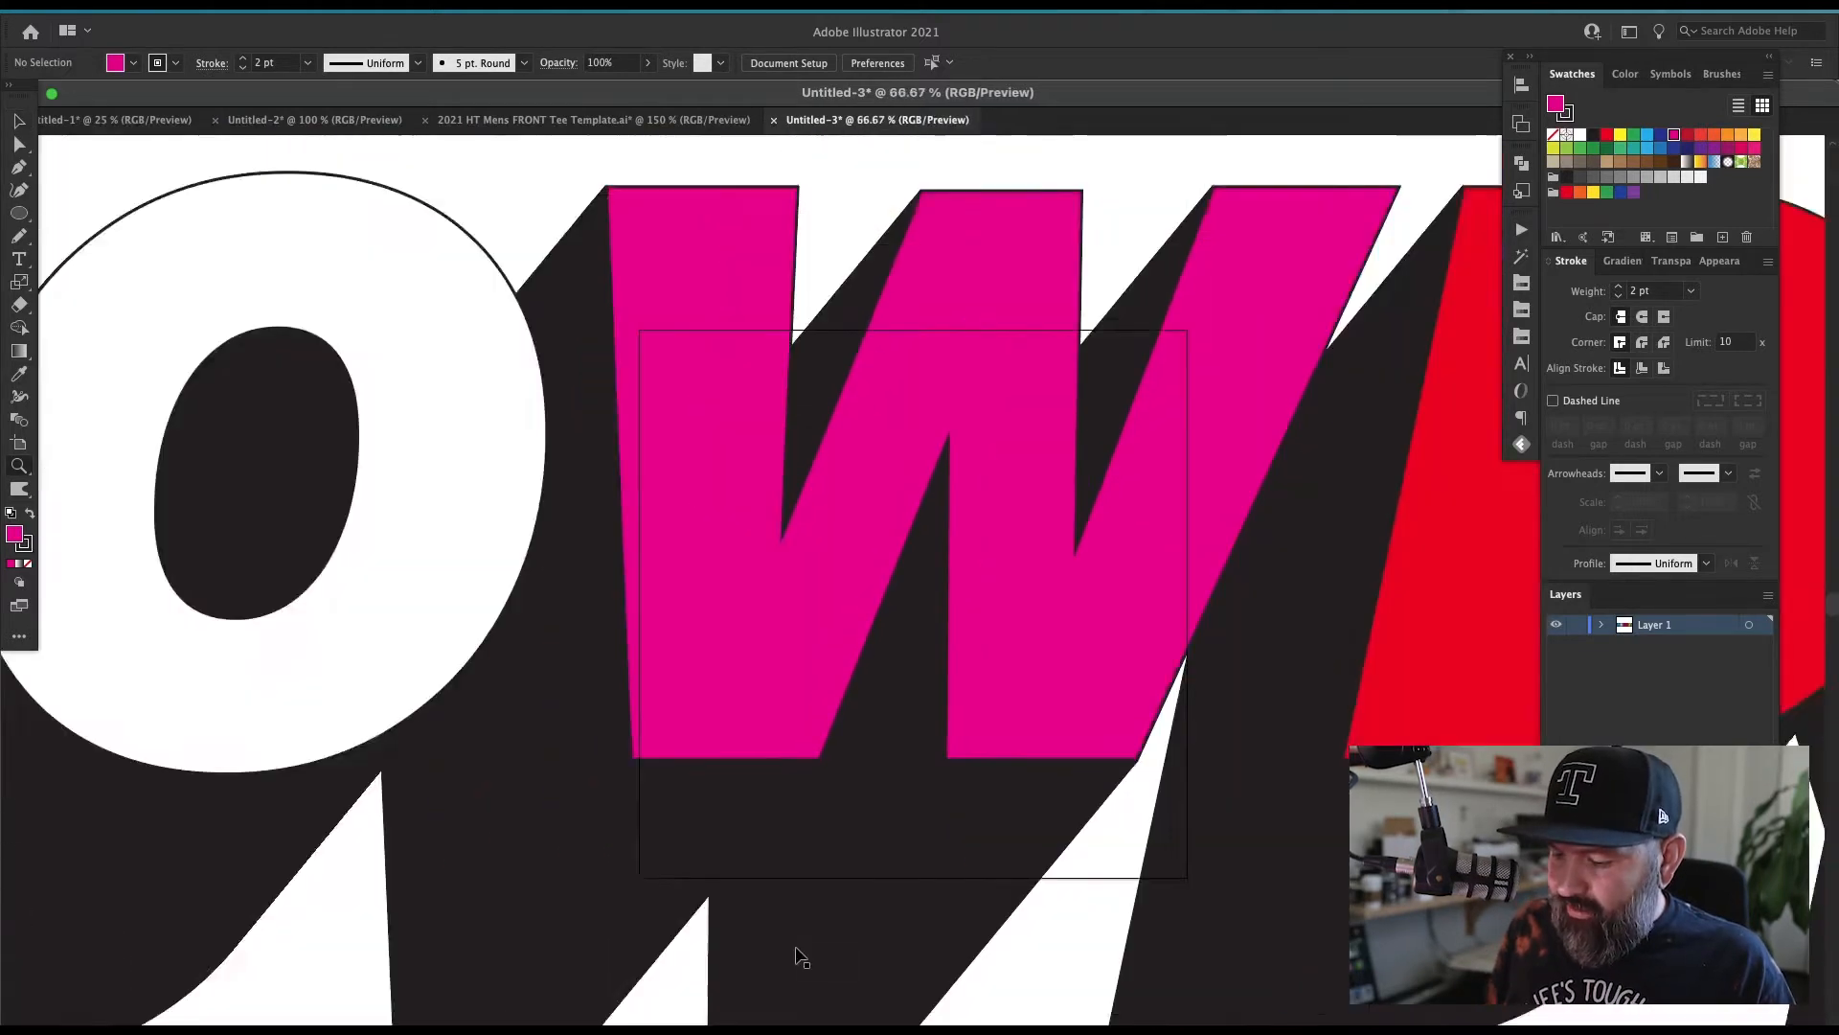
key(ctrl+minus)
key(ctrl+minus)
key(ctrl+minus)
key(ctrl+minus)
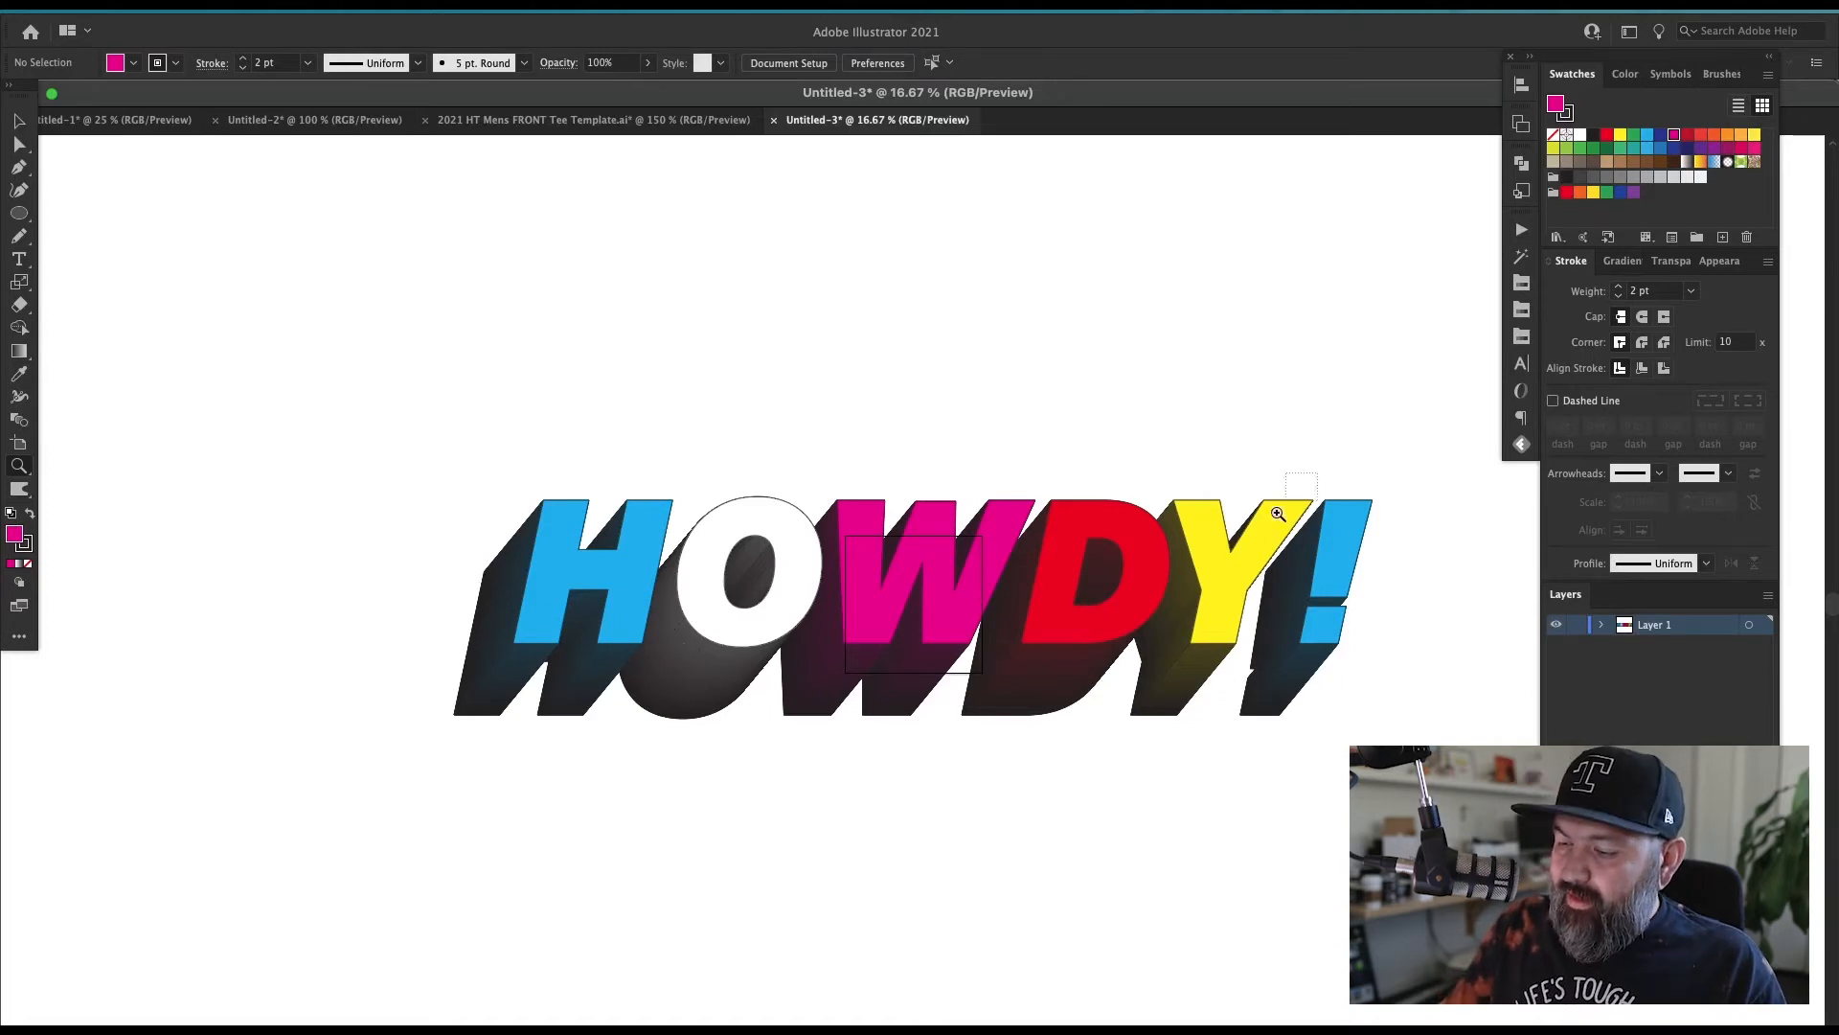
Step: Examine the thickness of the outline around the front letter Y, and compare it with the whole lettering
drag(1311, 500, 1325, 573)
drag(1048, 748, 1125, 731)
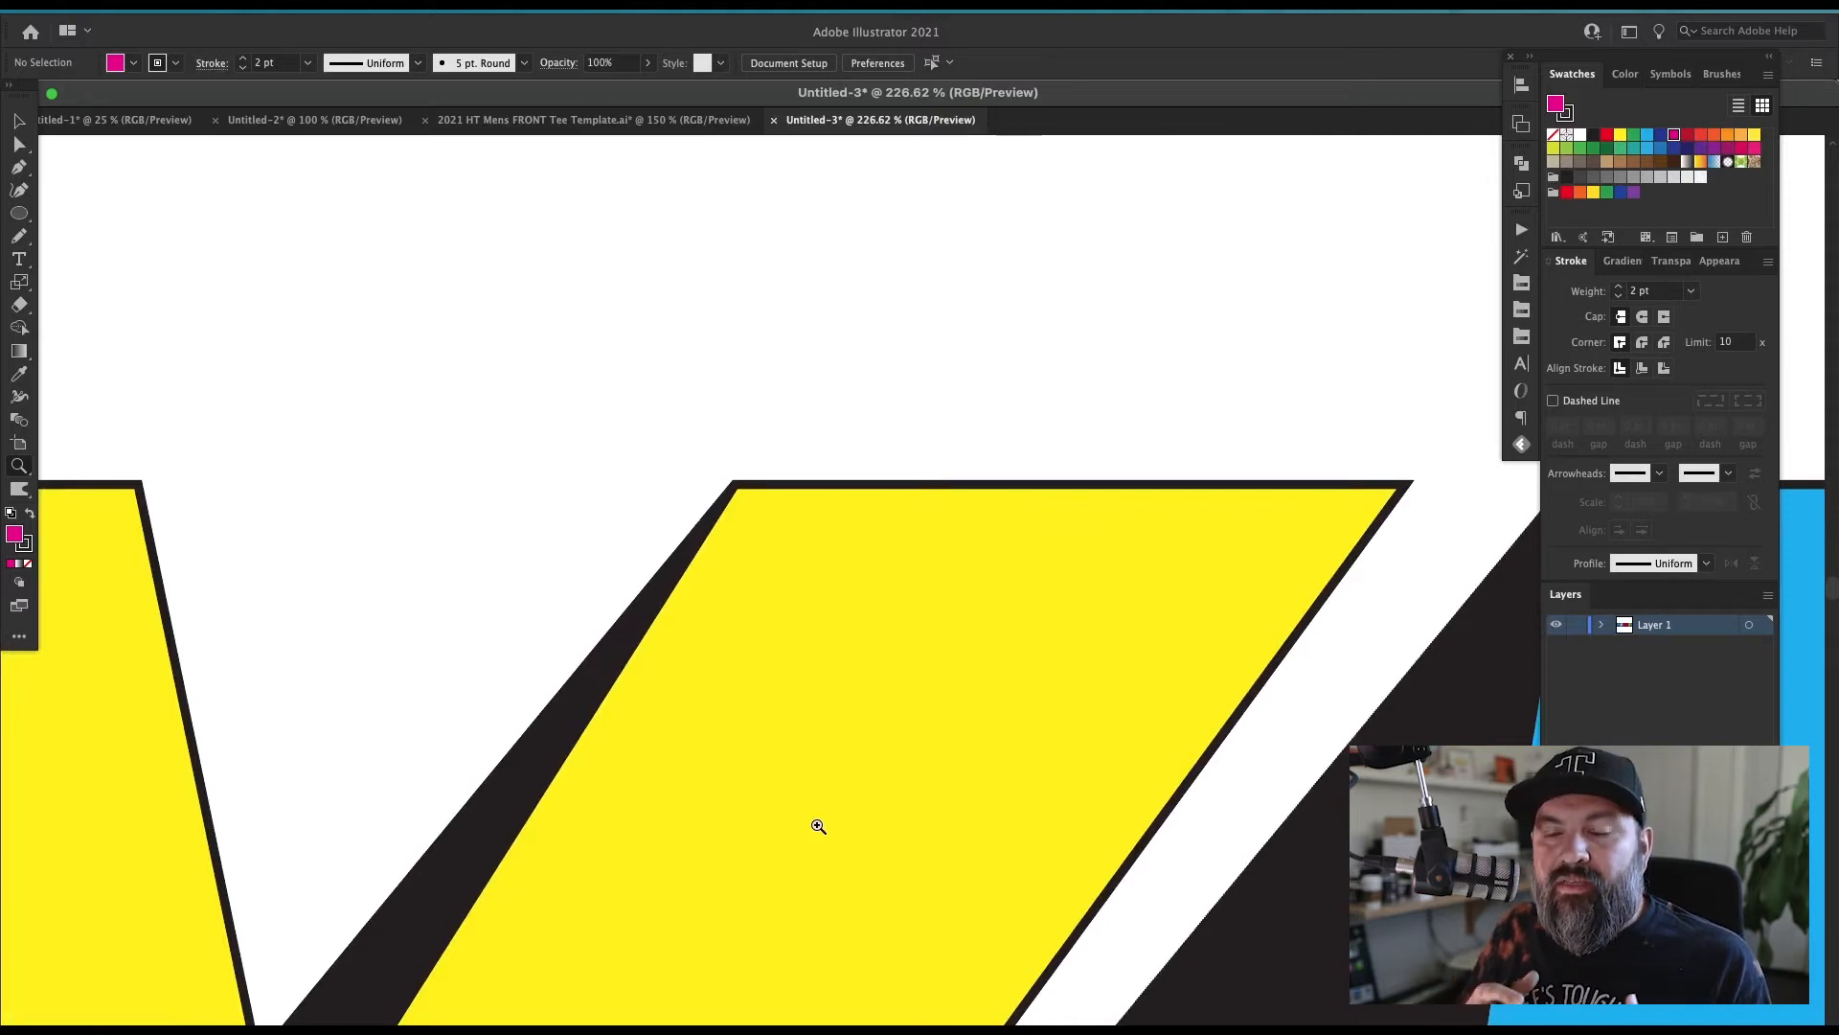
key(super+minus)
key(super+minus)
key(super+minus)
key(super+minus)
key(super+minus)
key(super+minus)
key(super+minus)
key(super+minus)
key(super+minus)
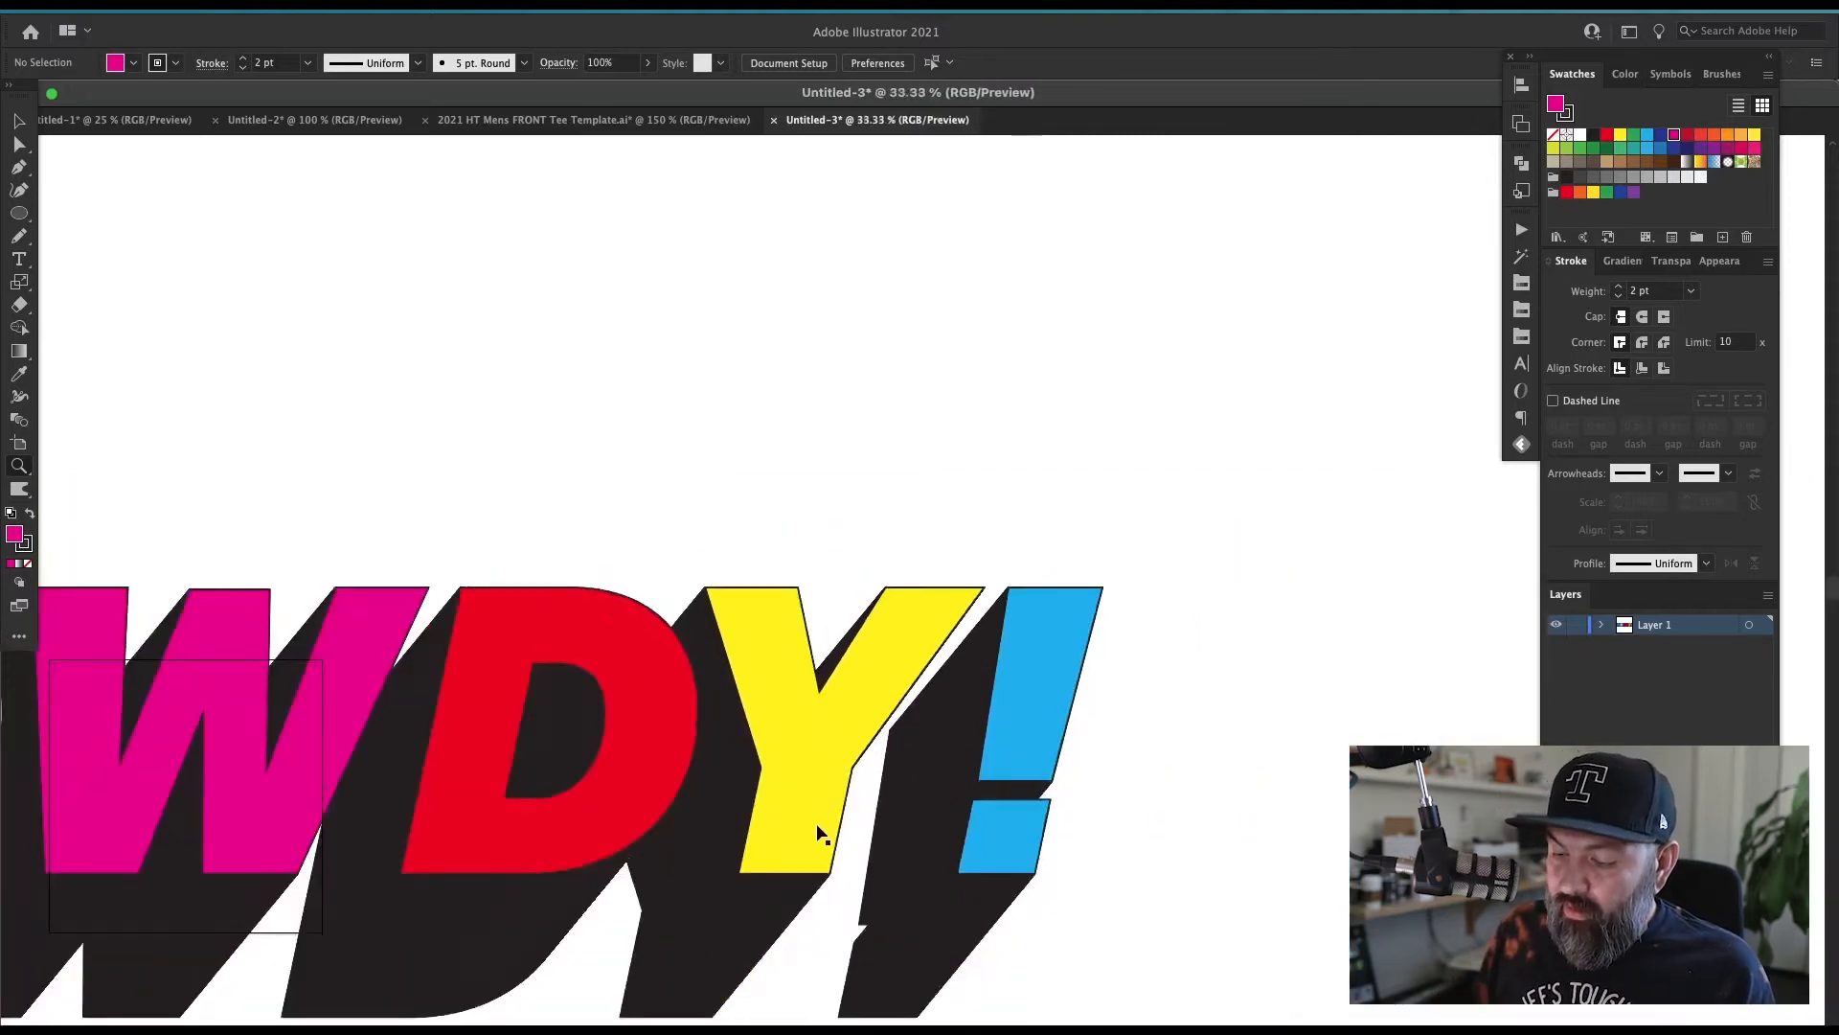
drag(990, 744, 1246, 629)
key(v)
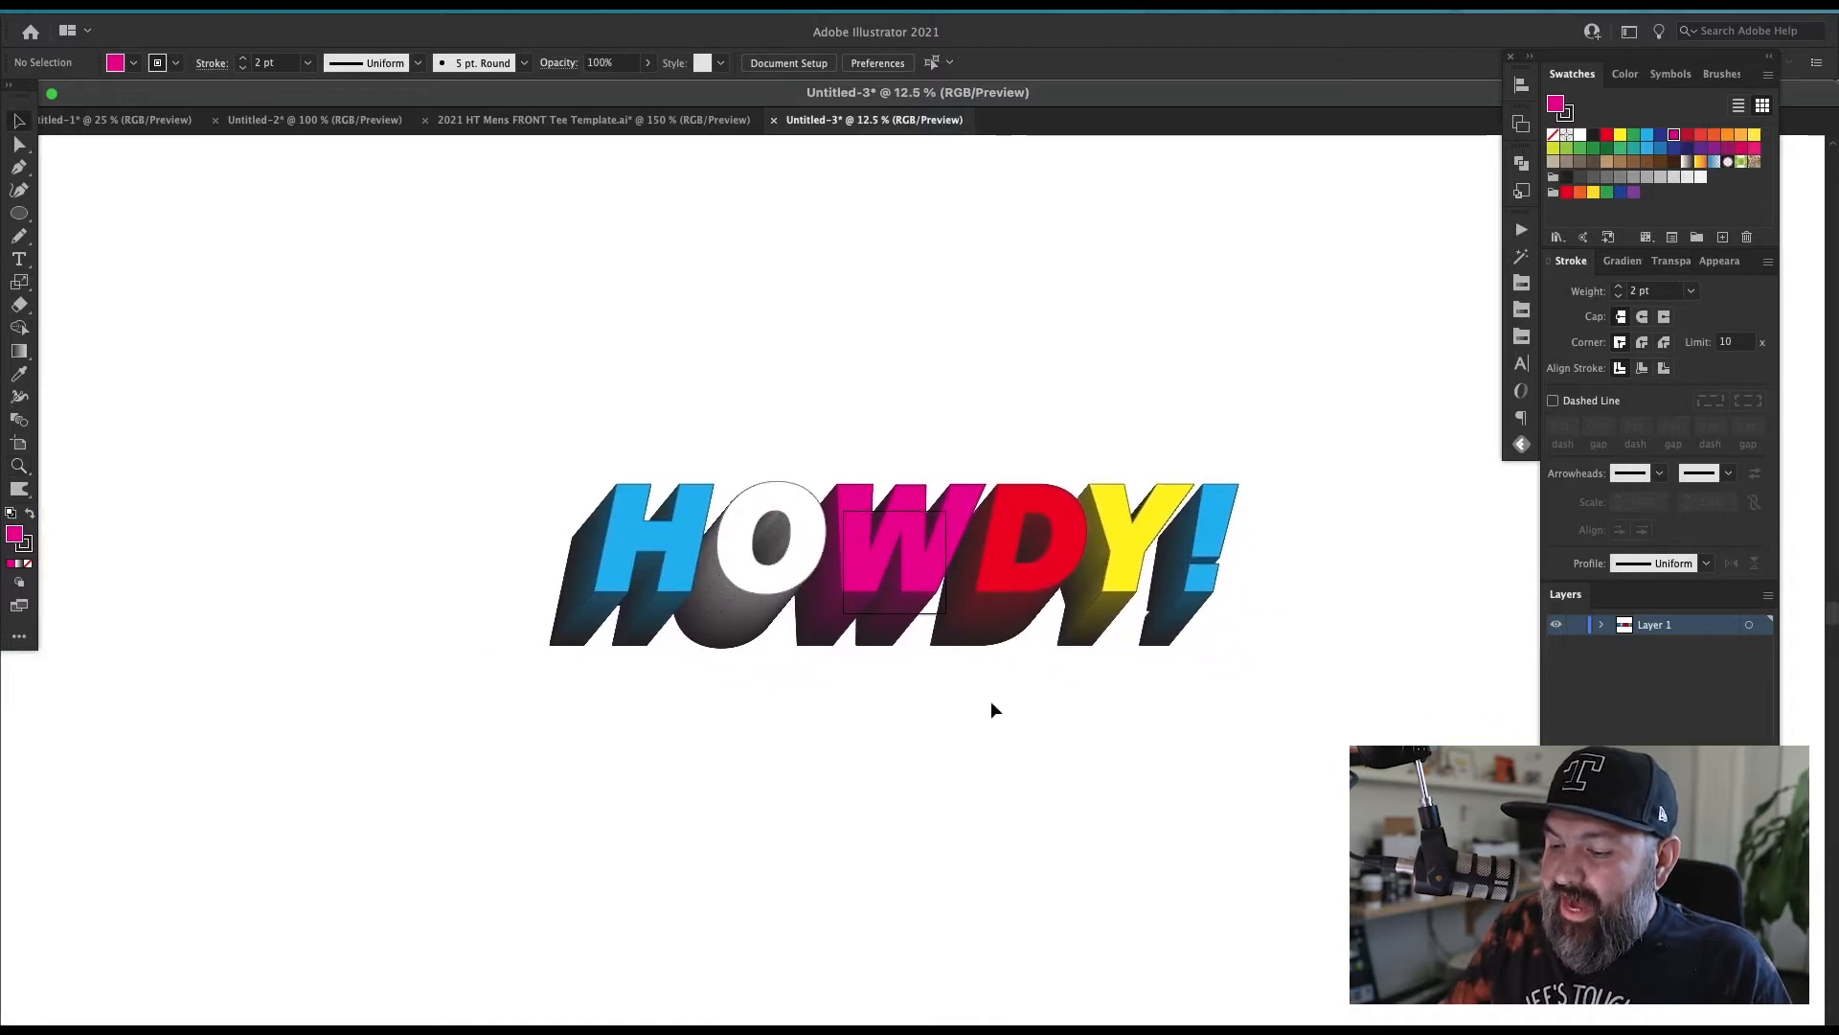
Step: Set the stroke weight of the whole HOWDY! blend to 4 pt, and deselect it
drag(1243, 623, 1209, 663)
key(y)
click(1084, 601)
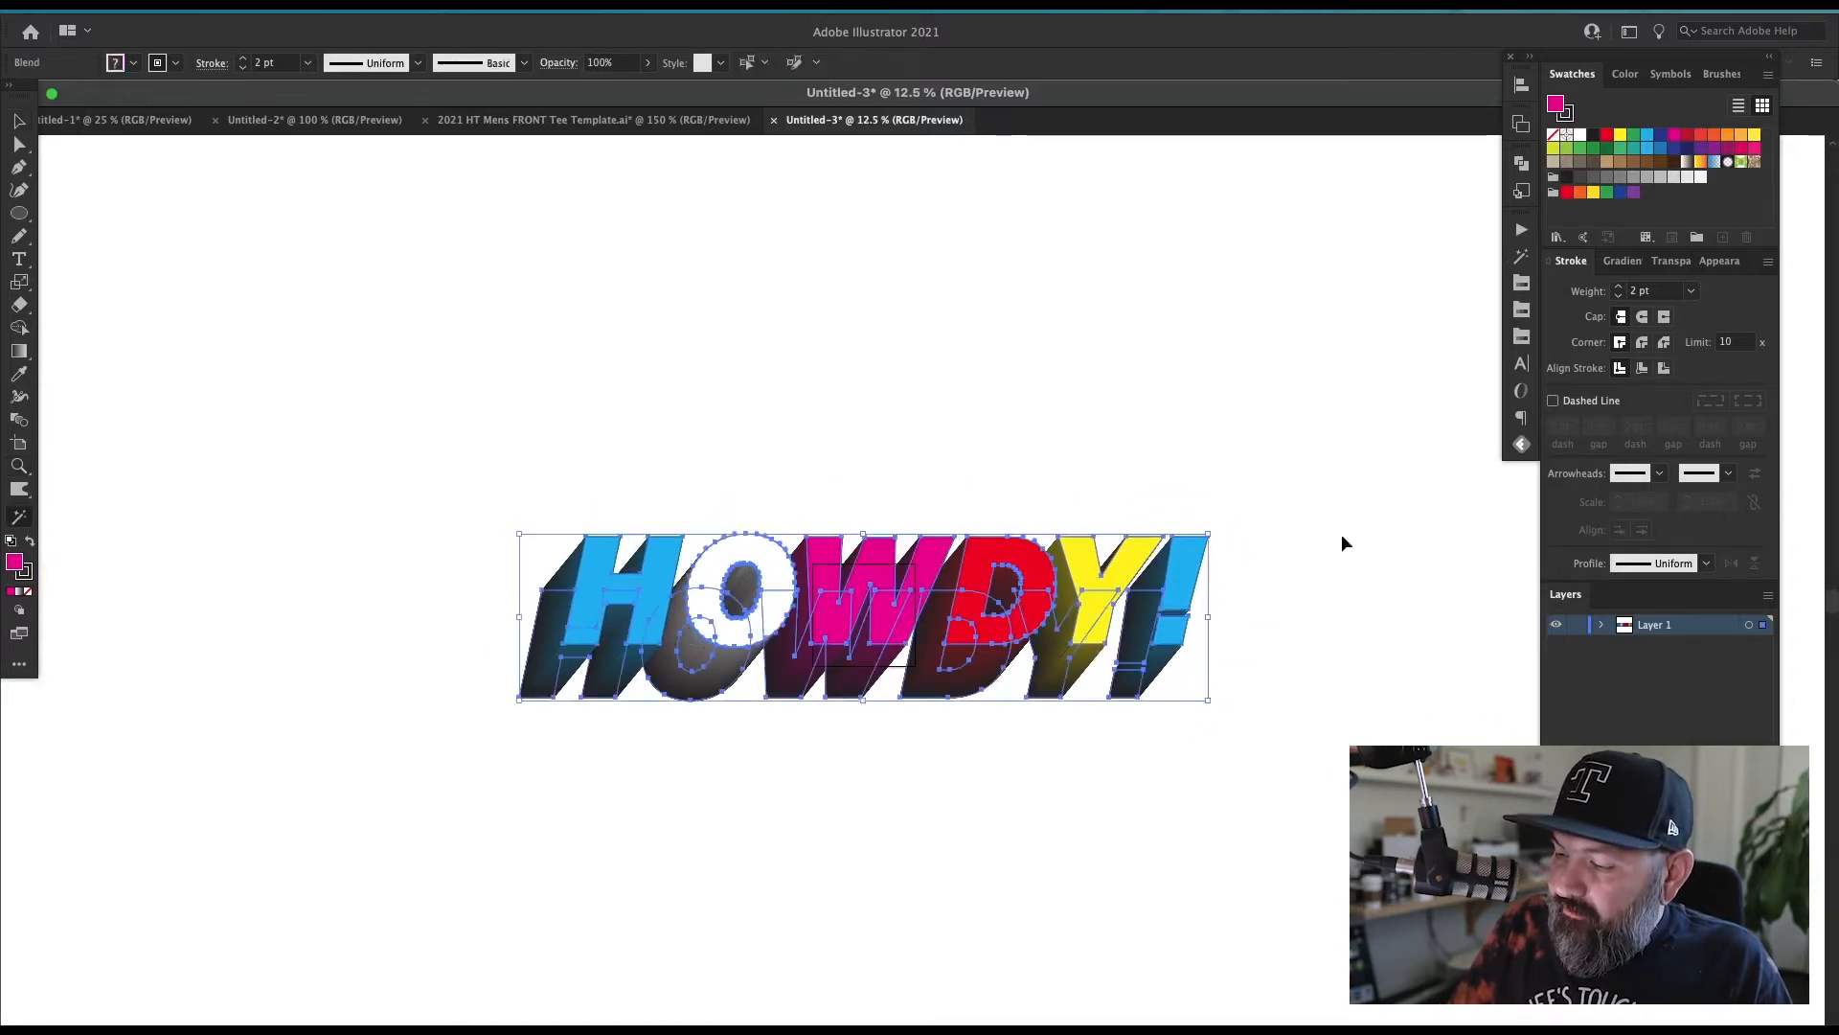
key(v)
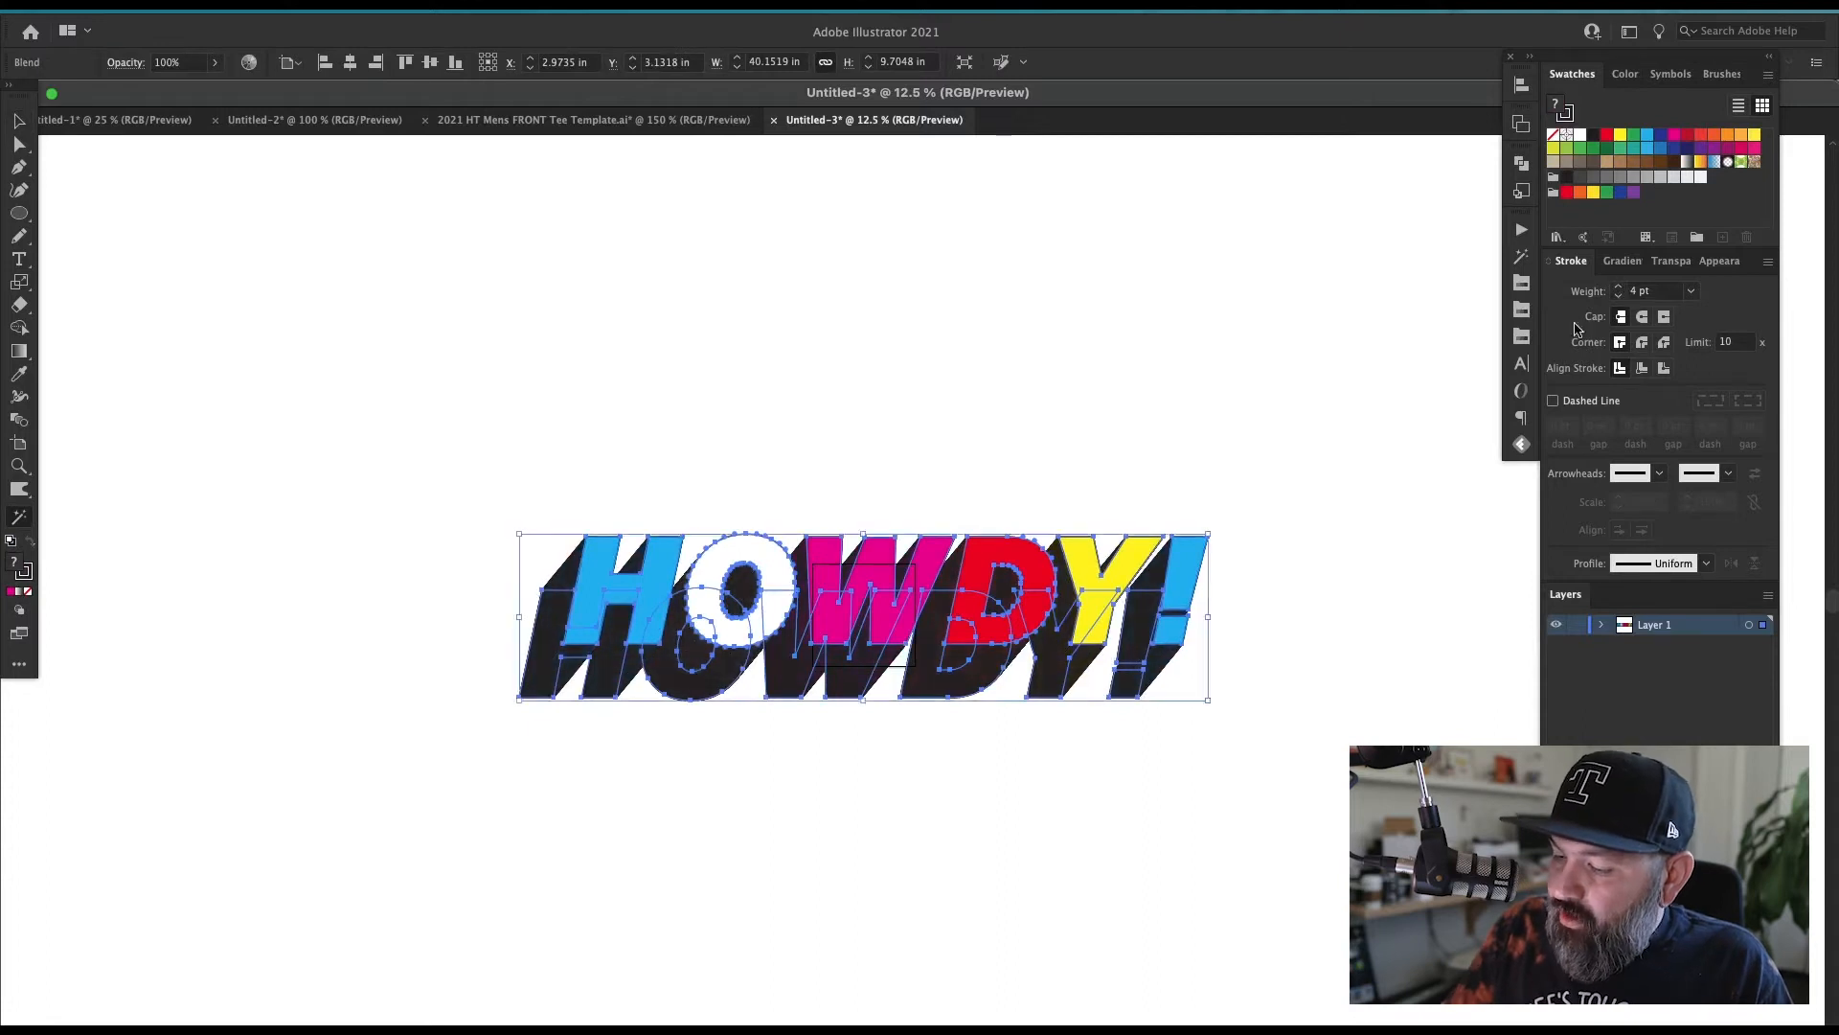
click(1083, 713)
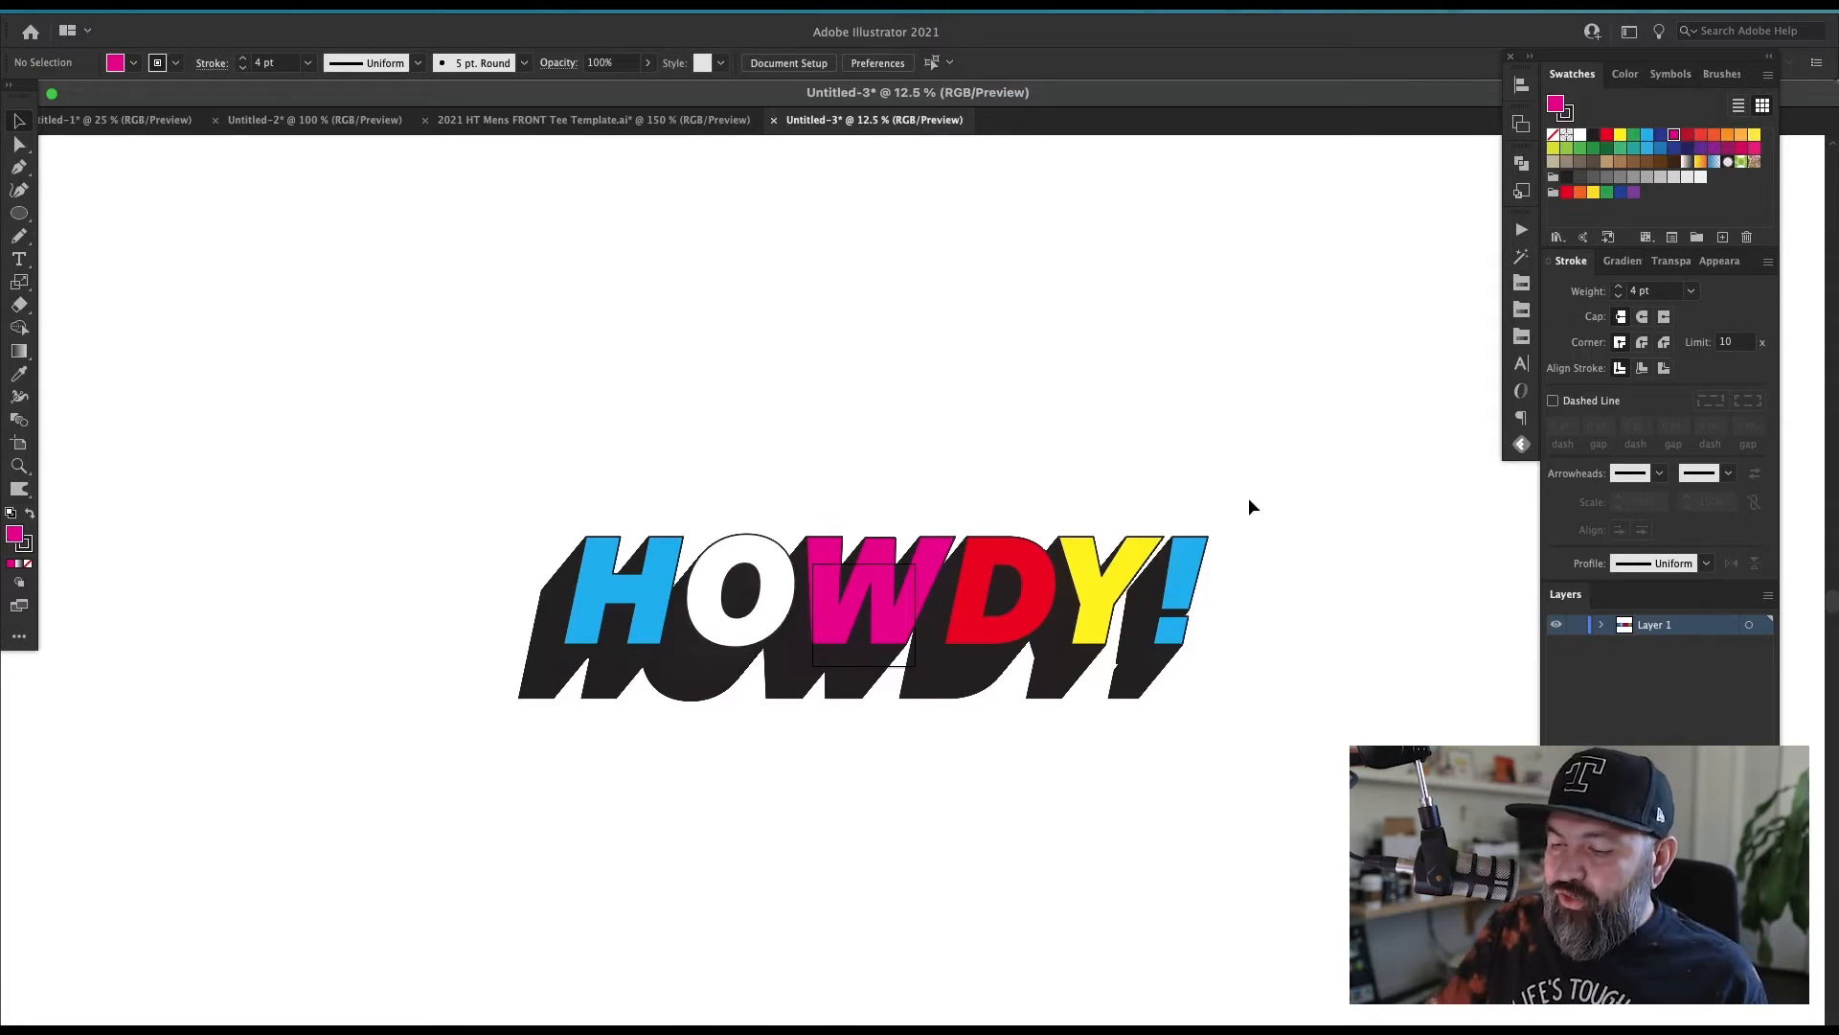
Step: Try to scale the entire HOWDY! blend up from its center
key(ctrl+a)
key(s)
drag(1249, 497, 1412, 333)
key(ctrl+z)
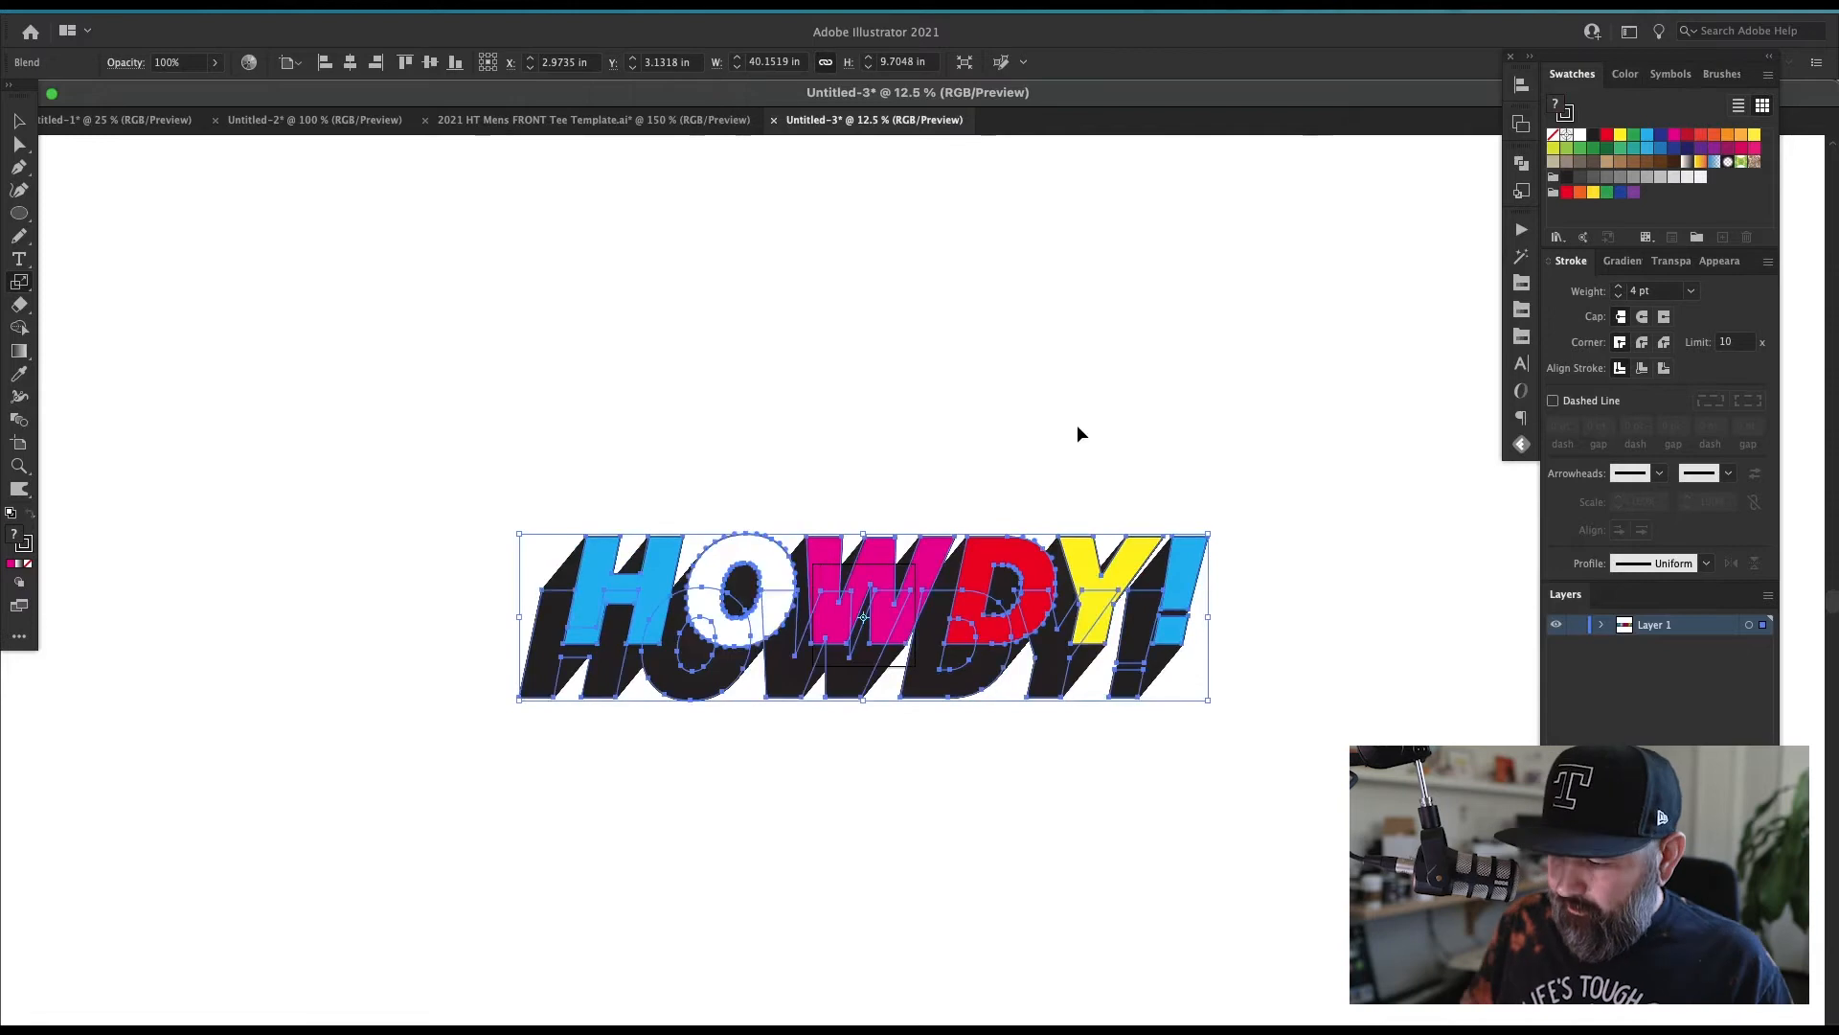
Step: Enable Scale Strokes & Effects in the general preferences
key(ctrl+k)
click(1154, 443)
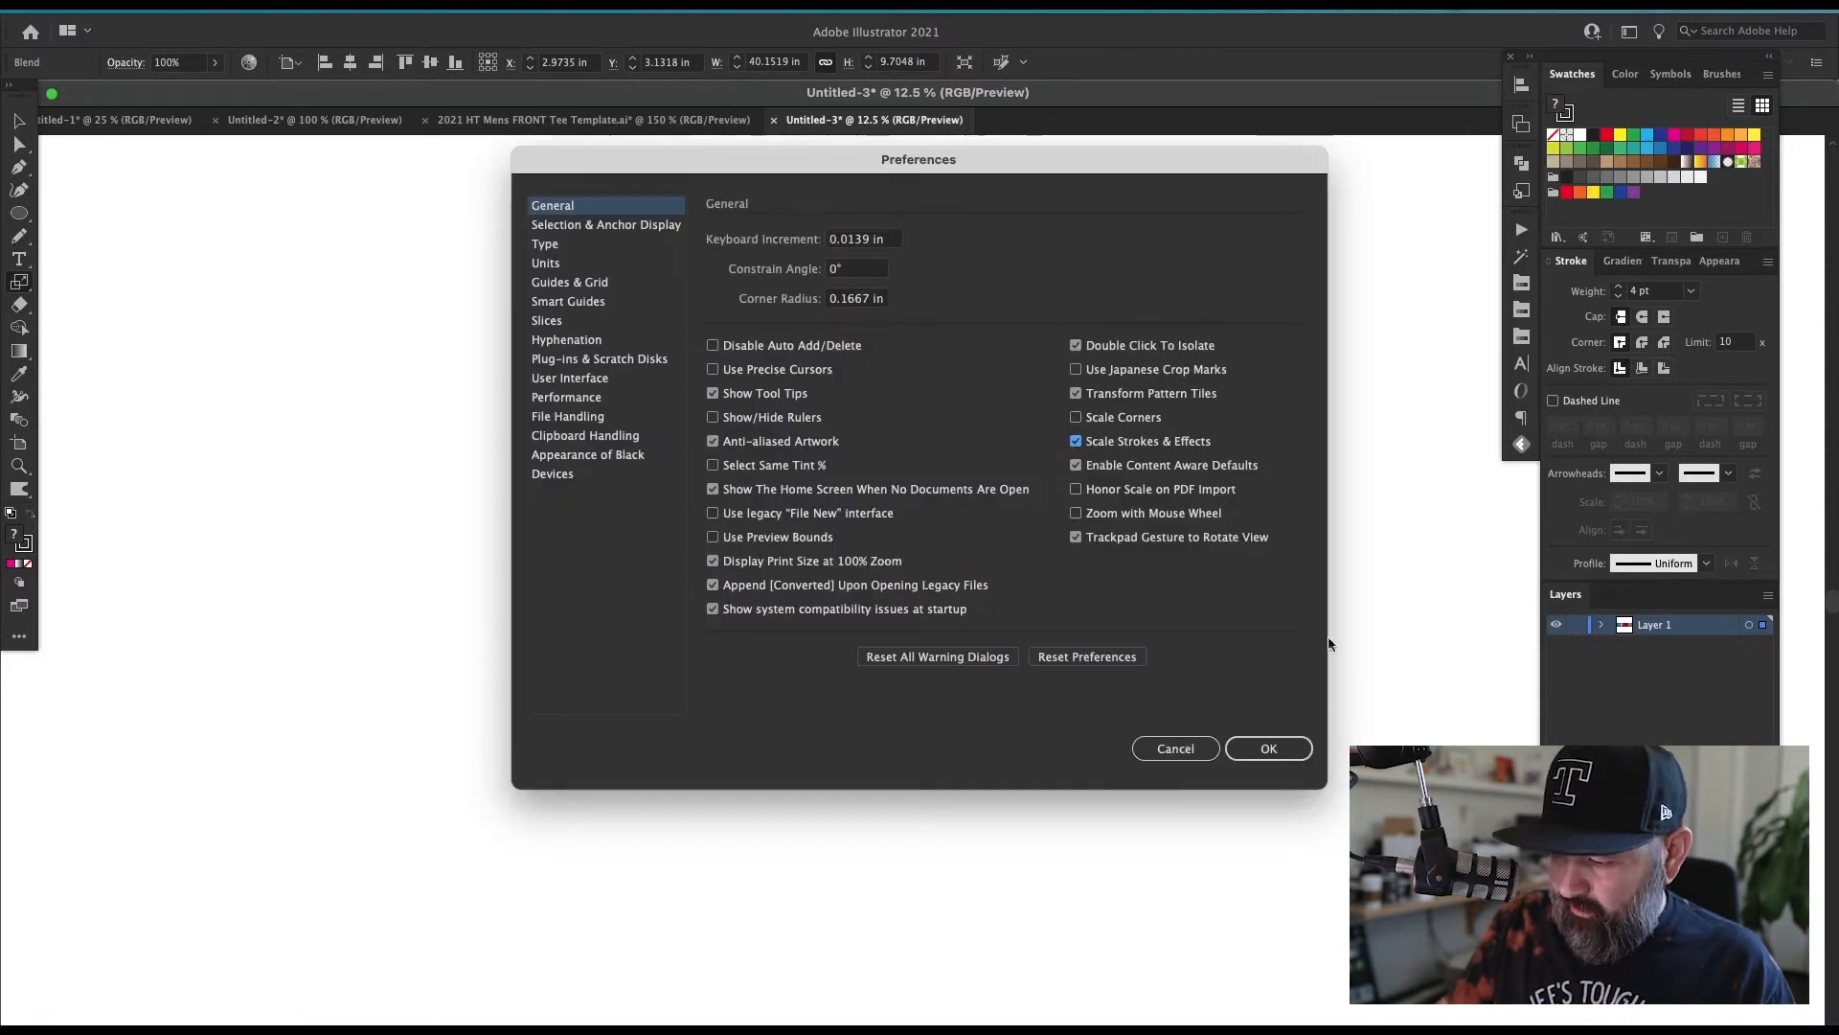
click(1287, 747)
Step: Scale the HOWDY! blend down to about a quarter of its size, and deselect it
drag(1239, 374, 982, 565)
key(z)
drag(852, 626, 937, 649)
super+click(1101, 828)
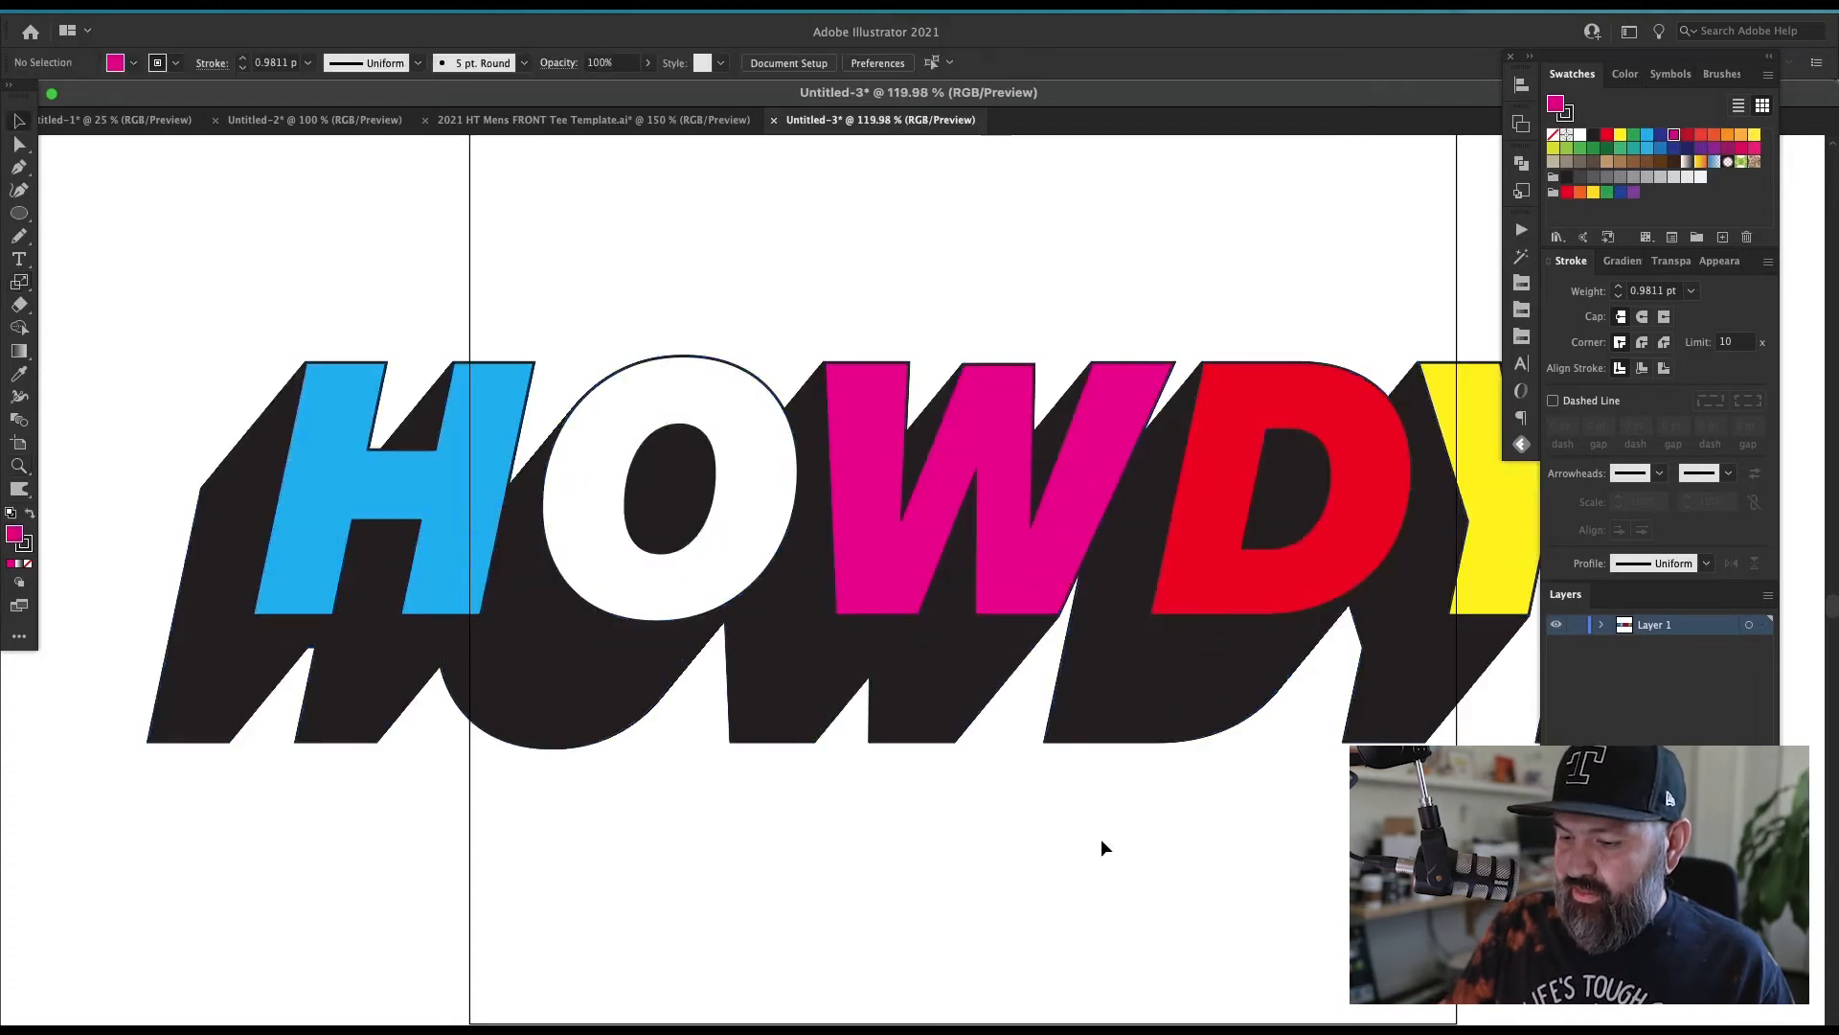
Step: Examine the letter outlines and block shadow of the reduced lettering from far away and up close
key(v)
drag(1074, 838, 1014, 841)
key(super+minus)
key(super+minus)
key(super+minus)
key(super+minus)
key(super+minus)
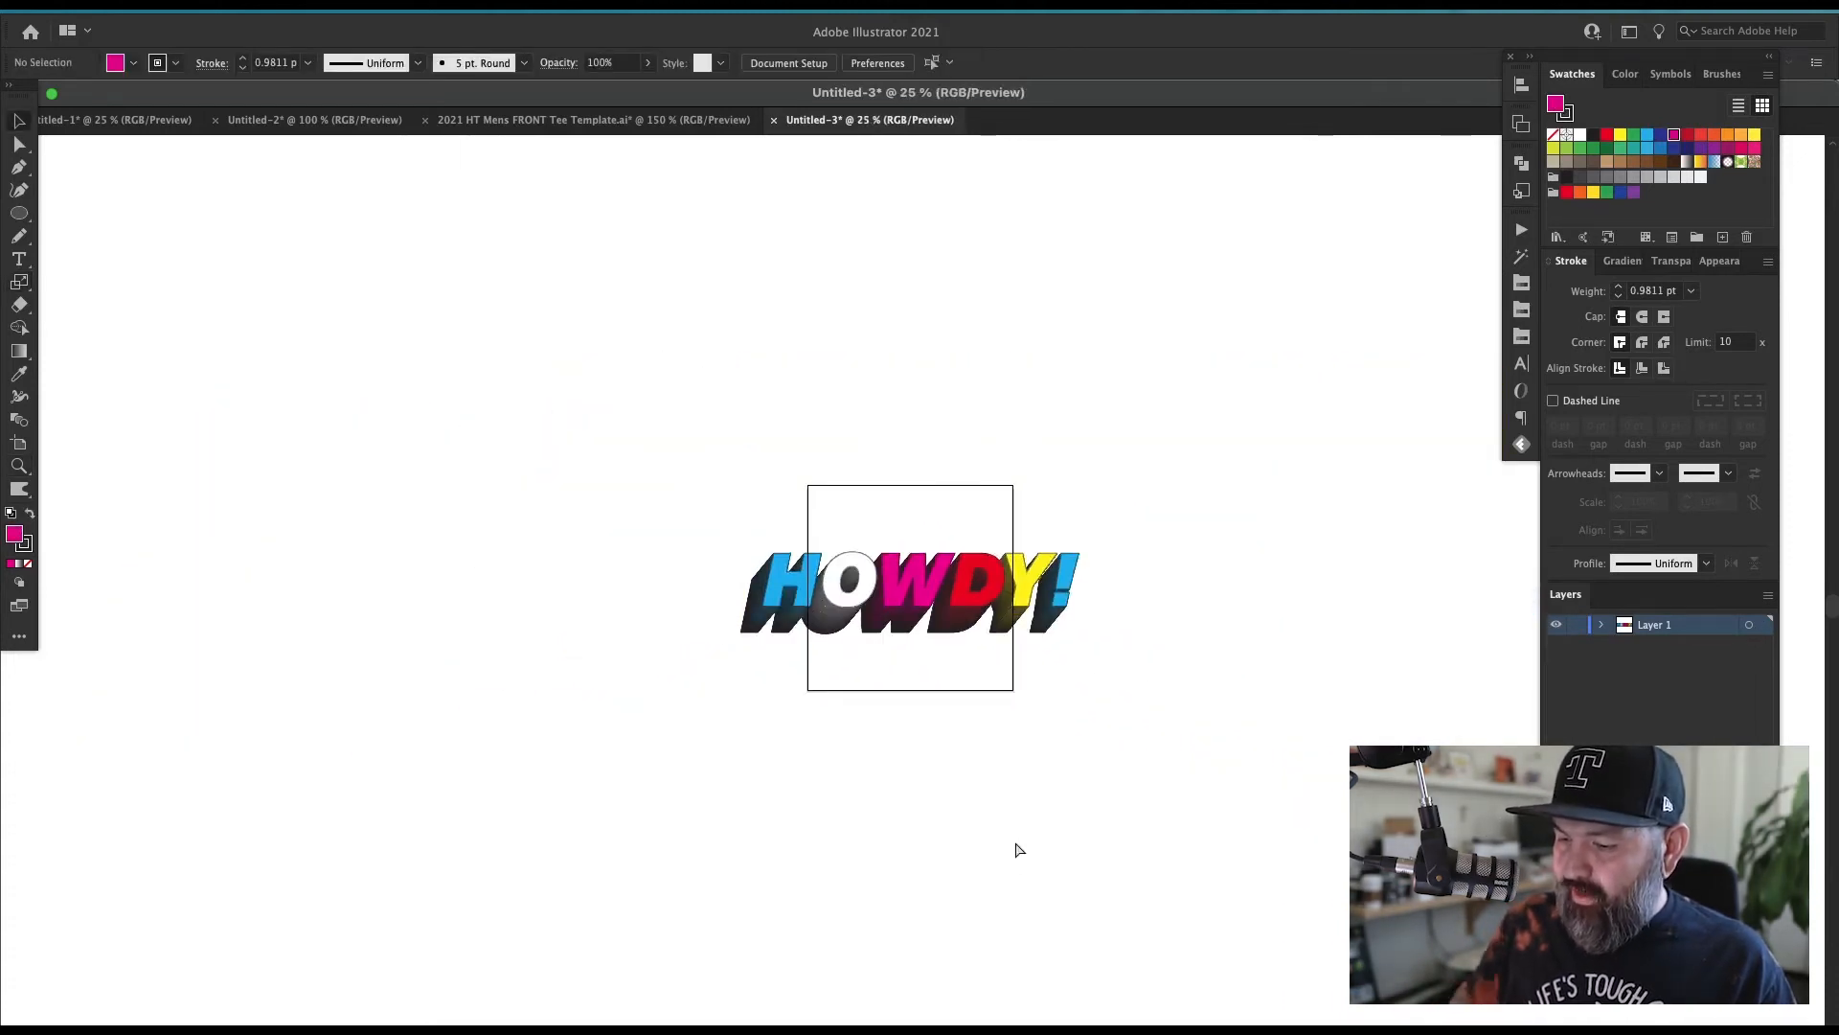
key(z)
drag(1184, 495, 601, 709)
drag(1204, 692, 939, 795)
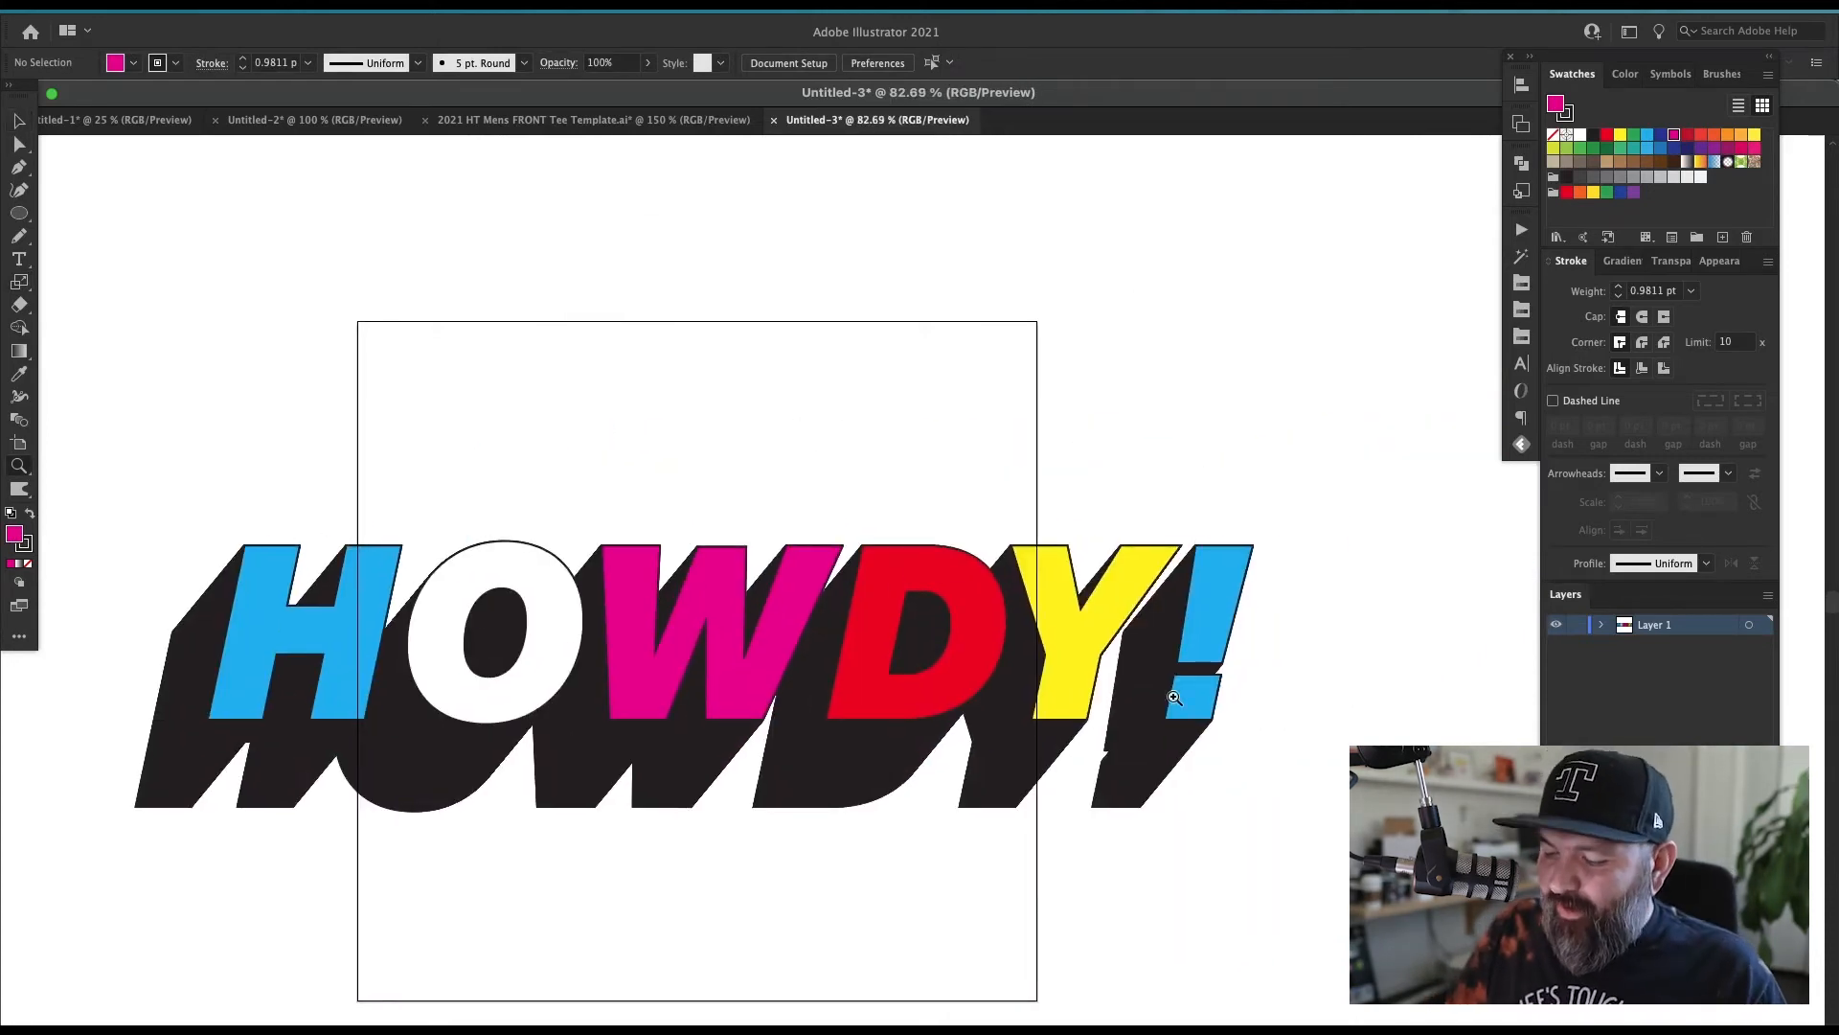
Step: Scale the entire HOWDY! blend down to about 5.66 in wide by 1.37 in high so it fits the artboard
key(v)
drag(1073, 862, 1236, 814)
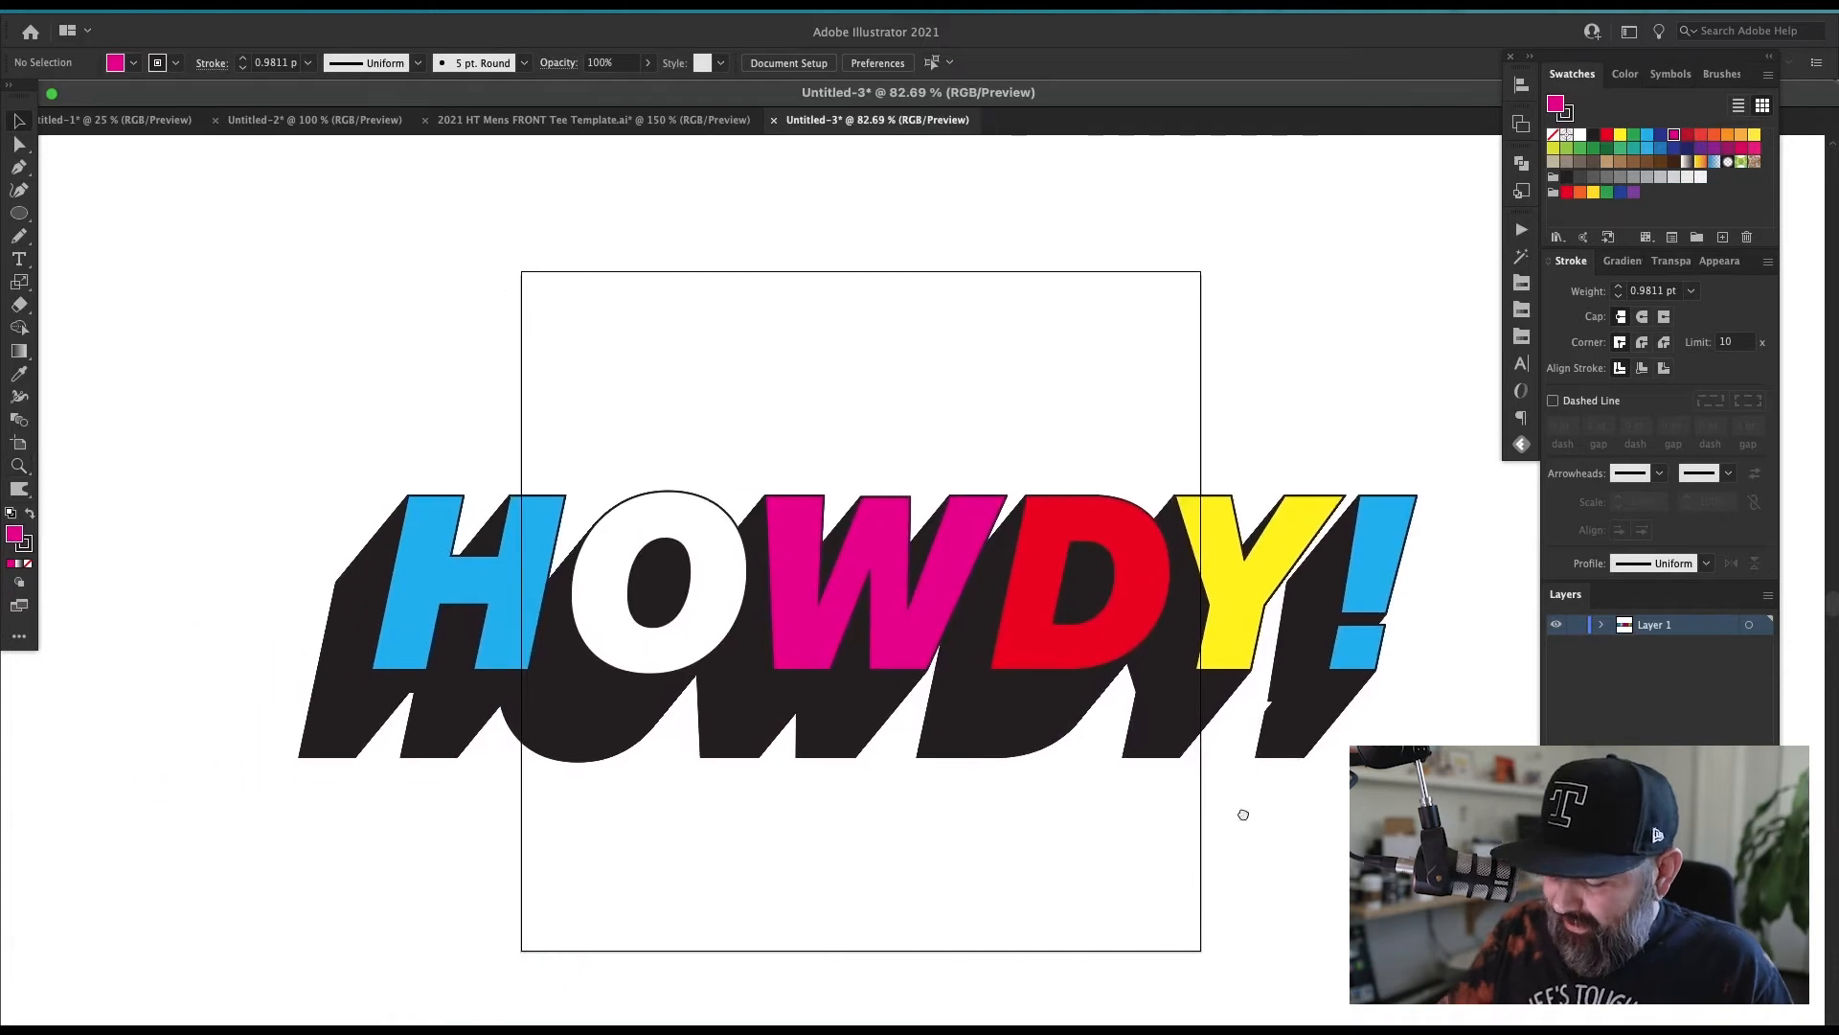
key(super+a)
key(s)
mouse_move(1429, 378)
mouse_down()
mouse_move(1233, 491)
mouse_move(1301, 482)
mouse_up()
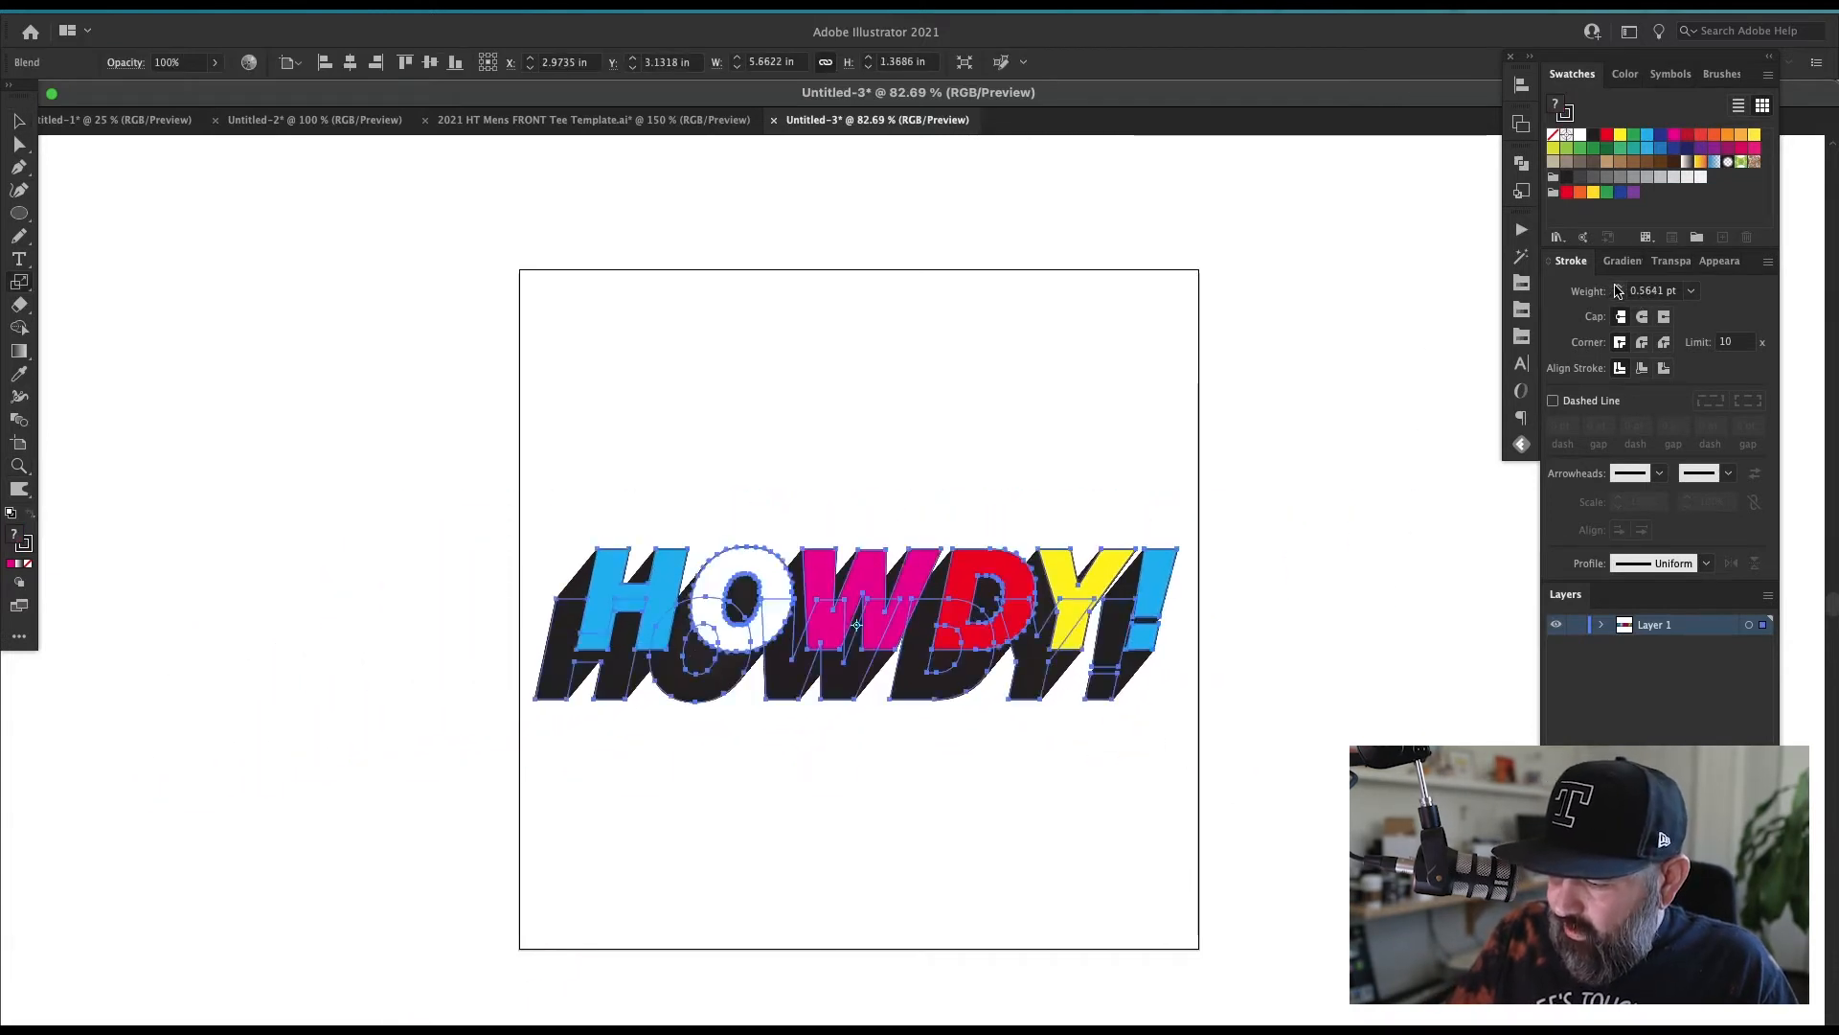
Step: Set the stroke weight of the reduced HOWDY! blend to 2 pt, and deselect it
key(super+shift+a)
key(v)
scroll(1197, 747, up, 1)
key(z)
key(v)
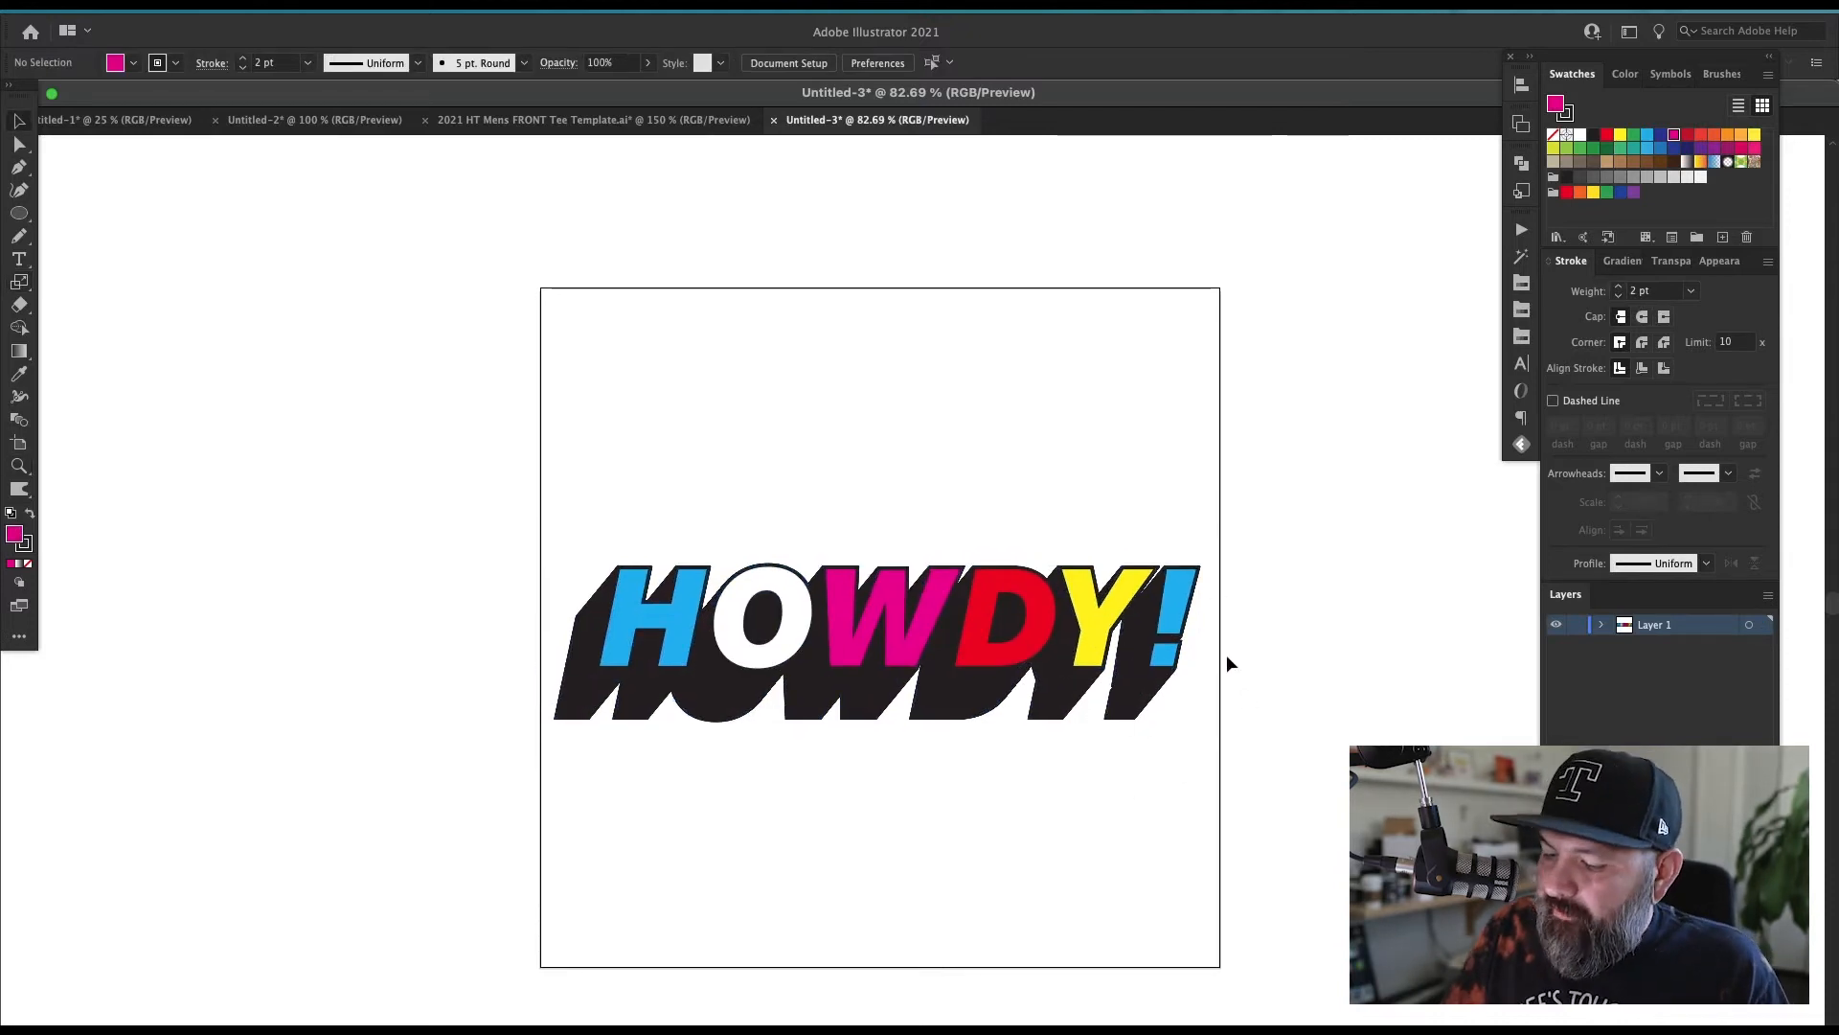
Step: Expand the HOWDY! blend with Object, Fill and Stroke enabled, deselect it and inspect the letters O and W
key(ctrl+a)
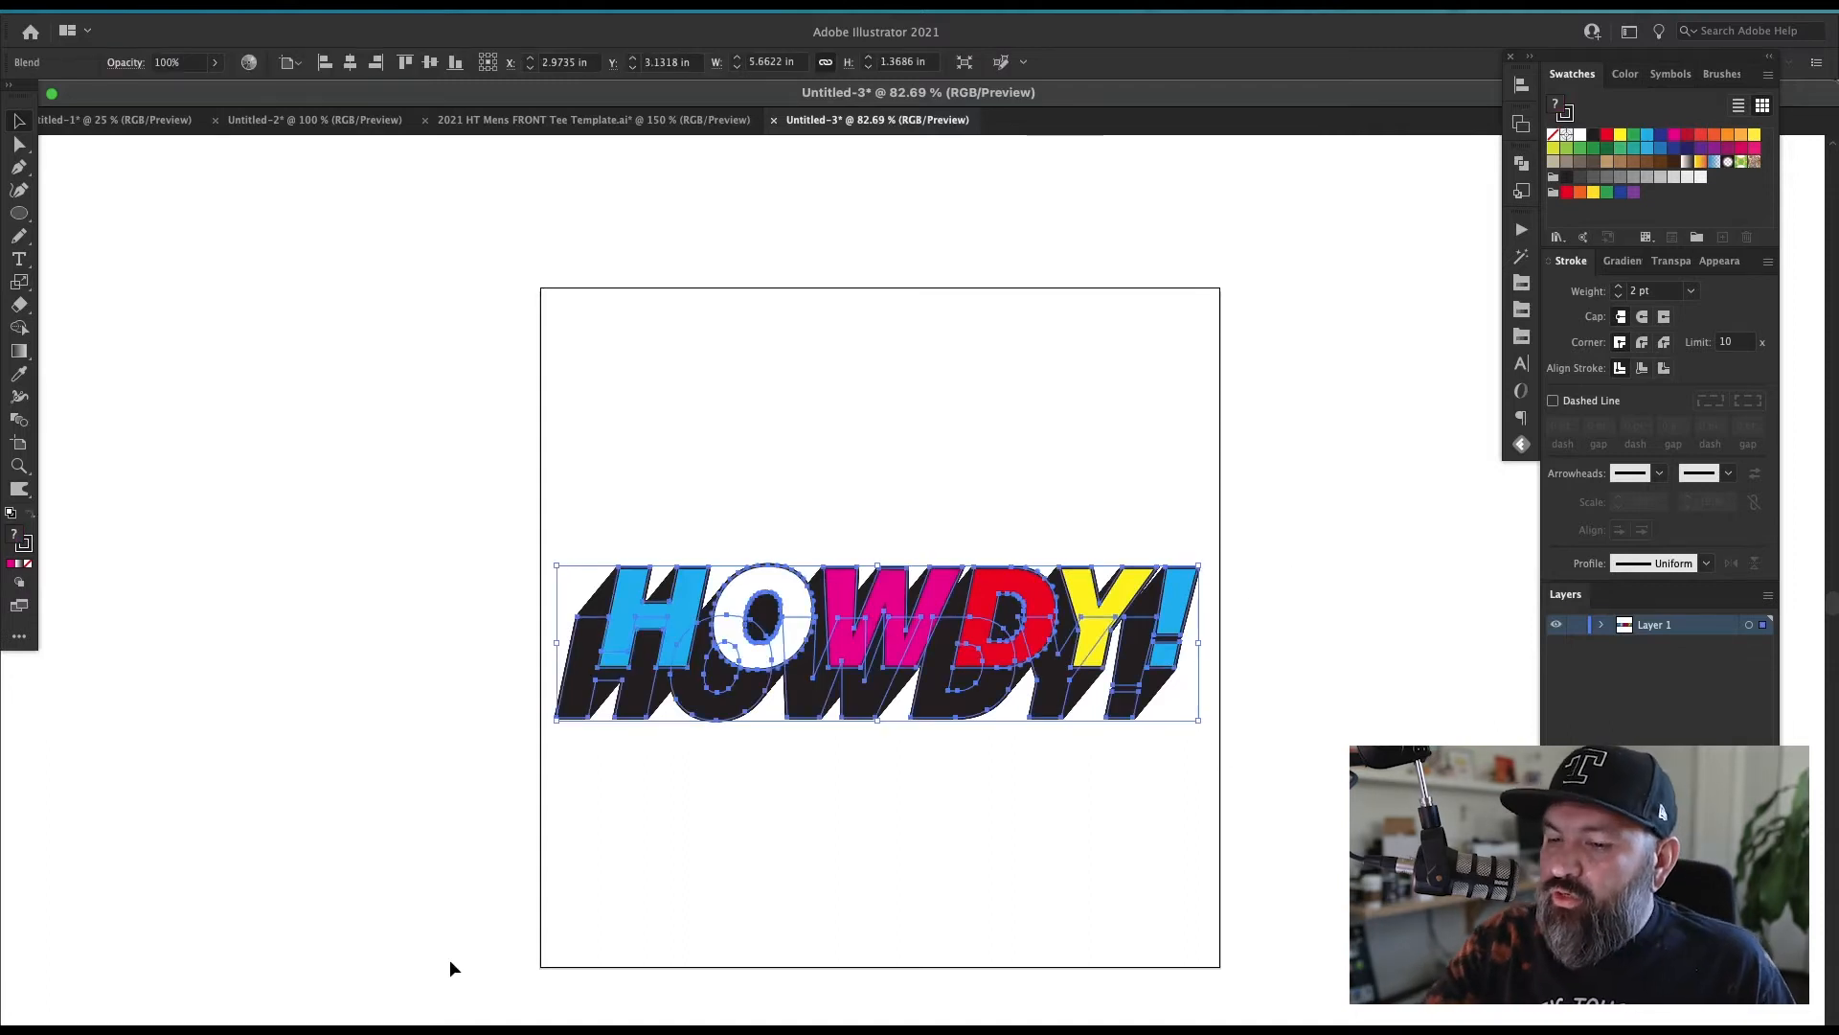
click(242, 13)
click(320, 247)
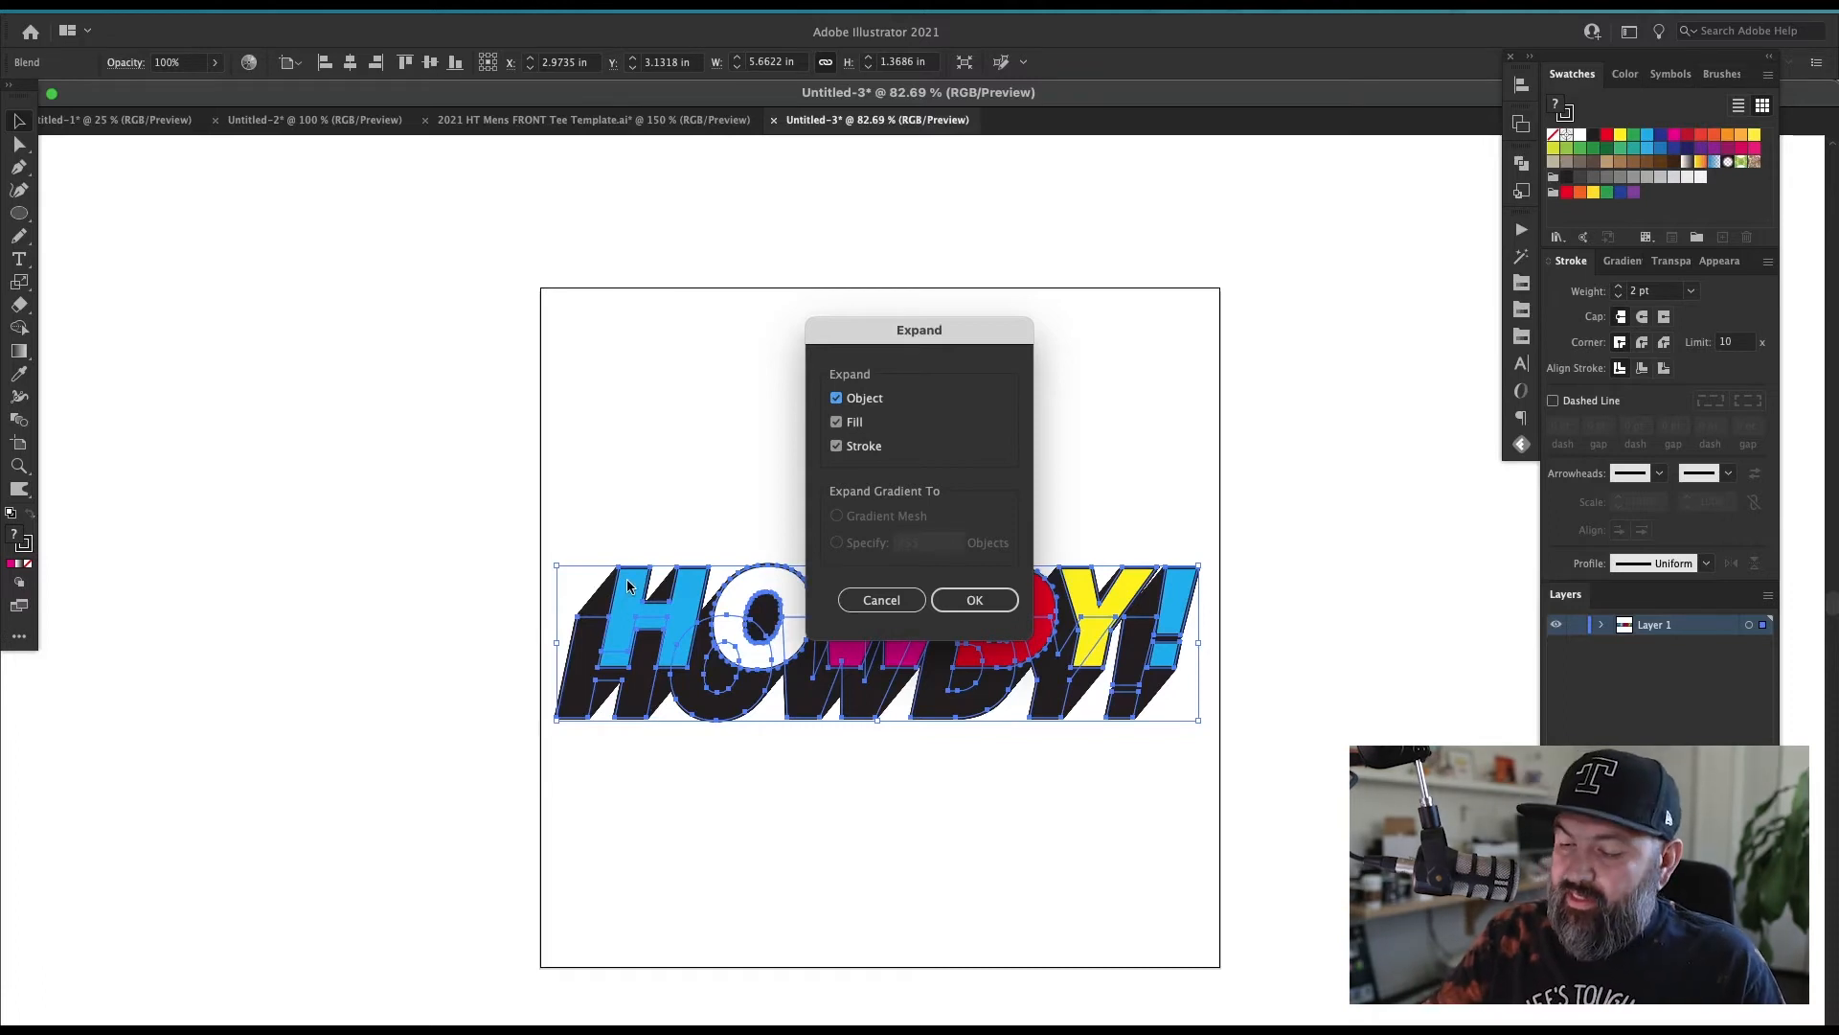
click(974, 598)
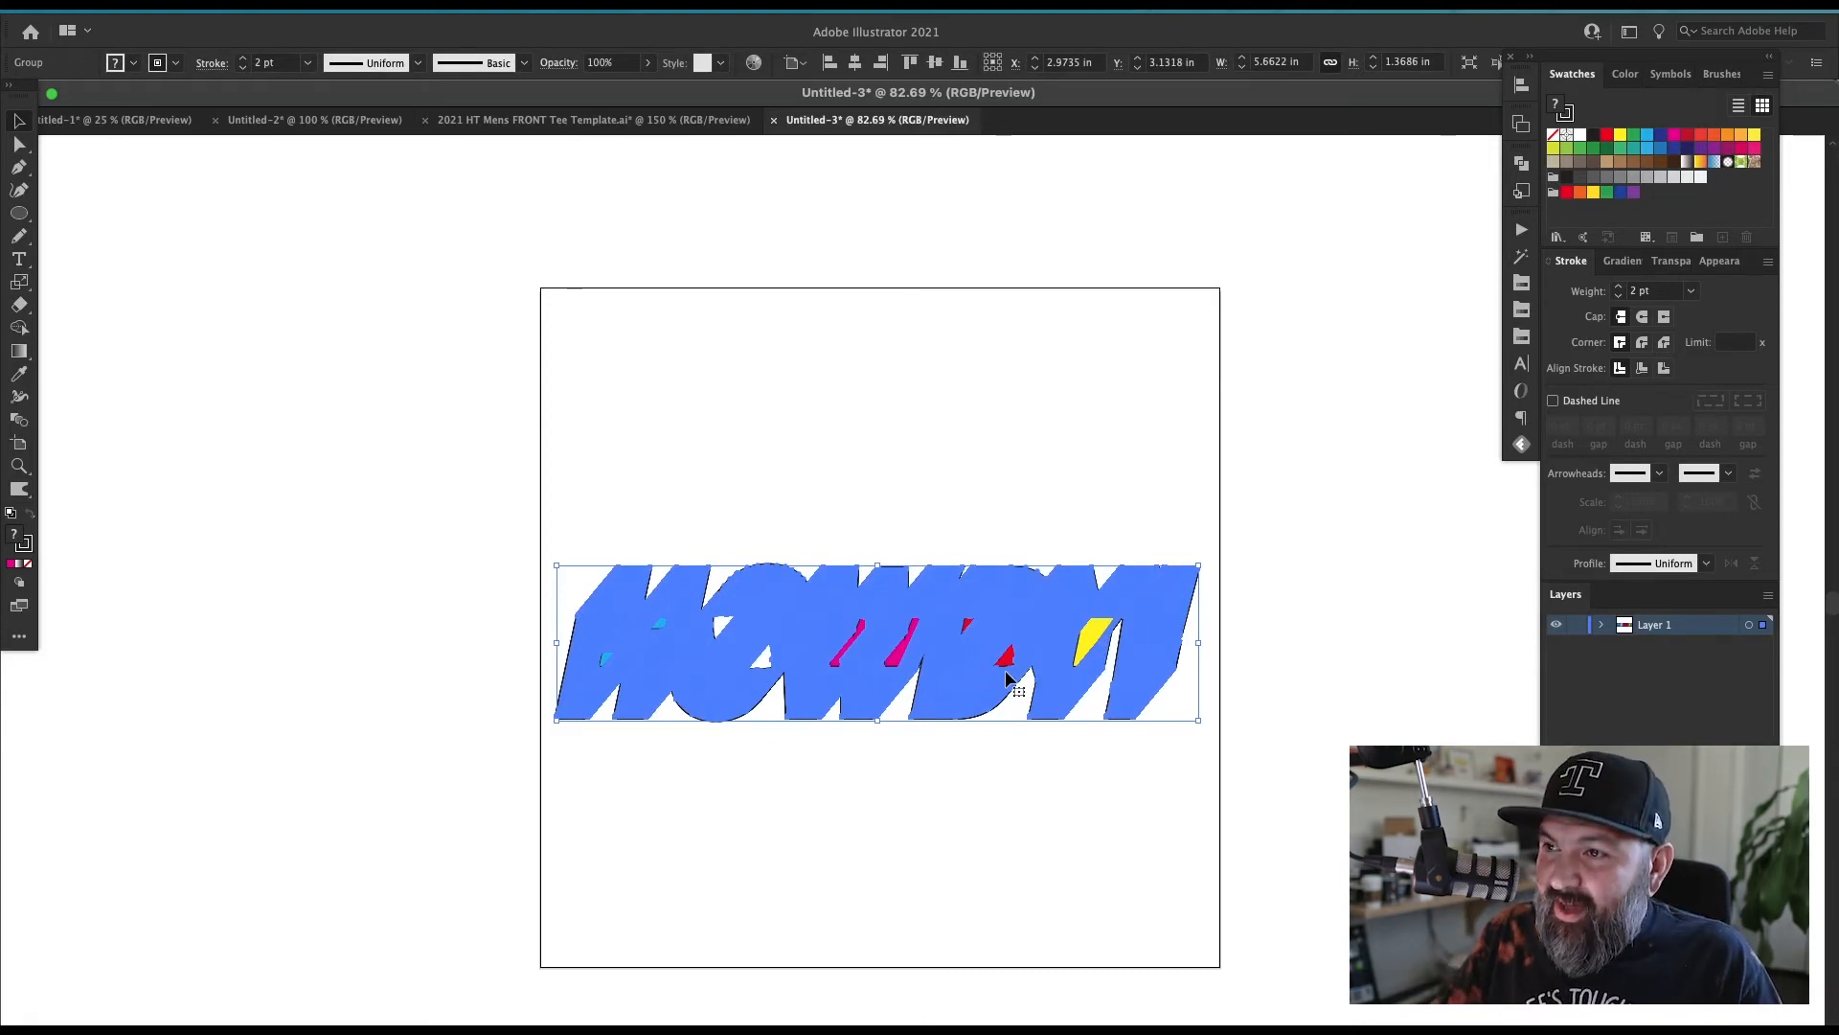
key(super+shift+a)
key(z)
drag(923, 509, 689, 664)
drag(1185, 776, 1256, 488)
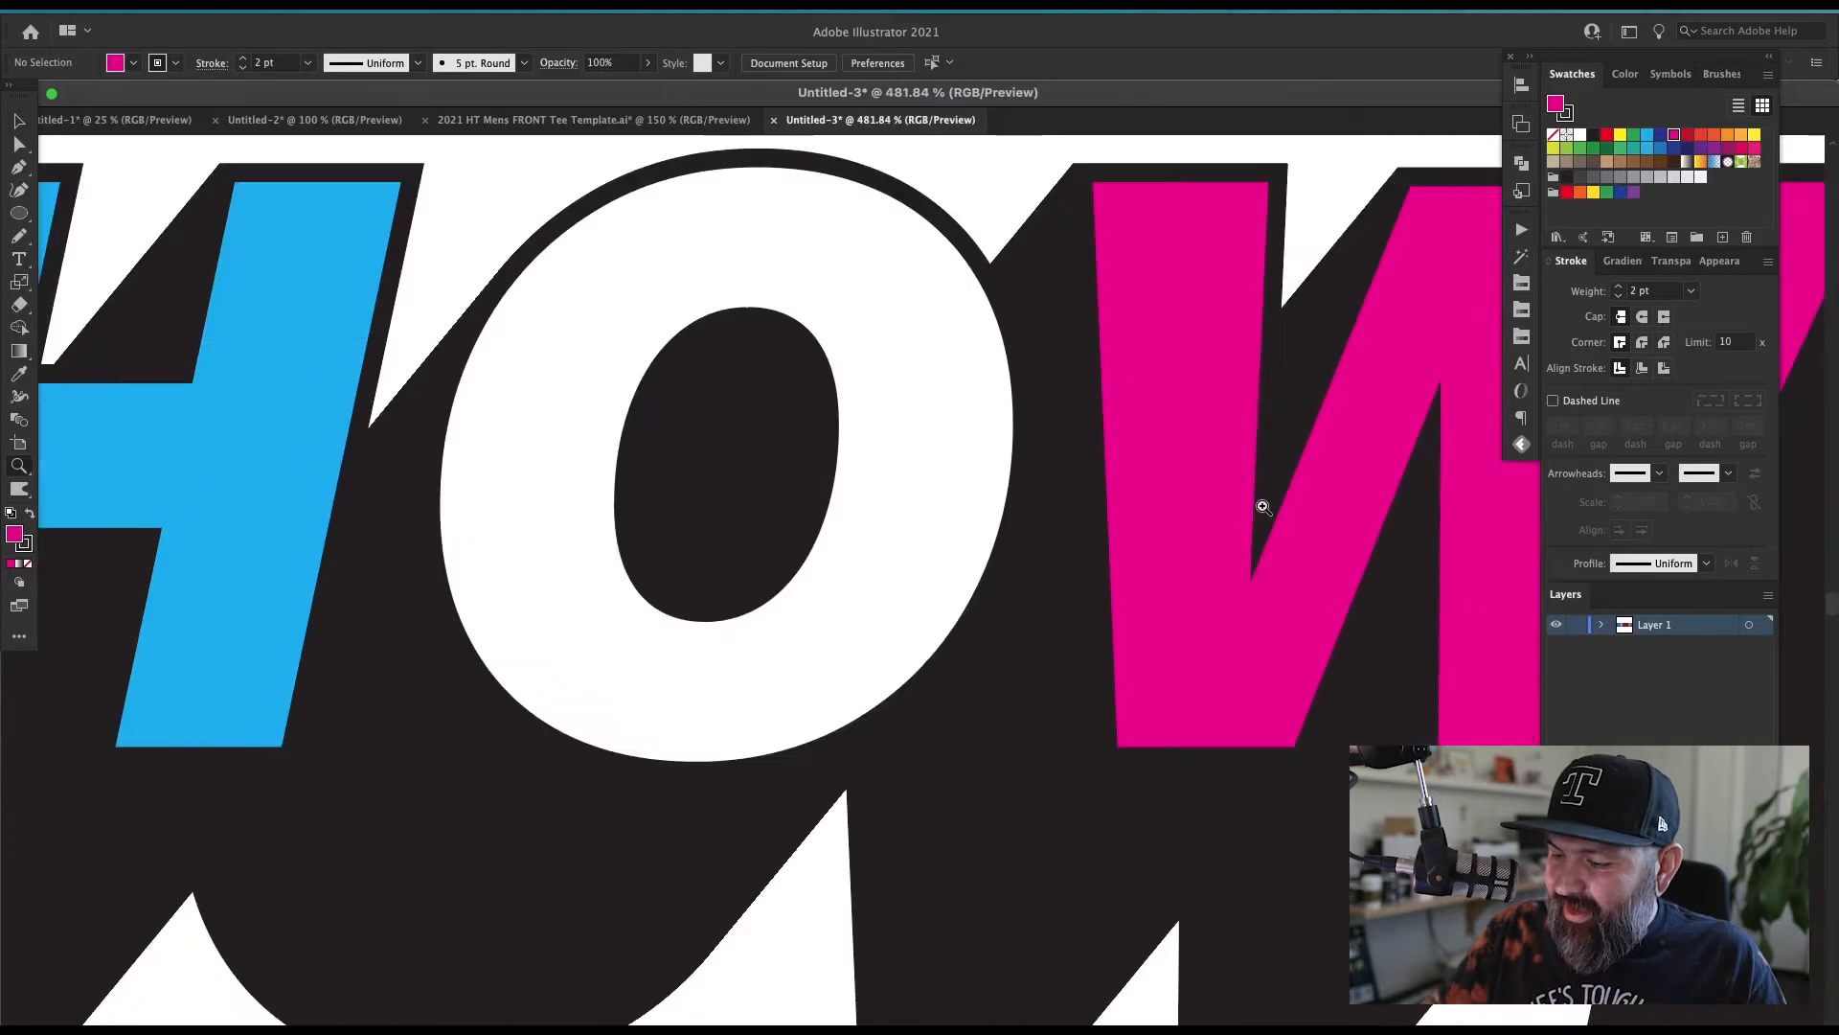
Step: Try to merge all the expanded HOWDY! shapes with the Pathfinder Merge operation, stop the process and deselect
key(super+a)
drag(770, 800, 1280, 762)
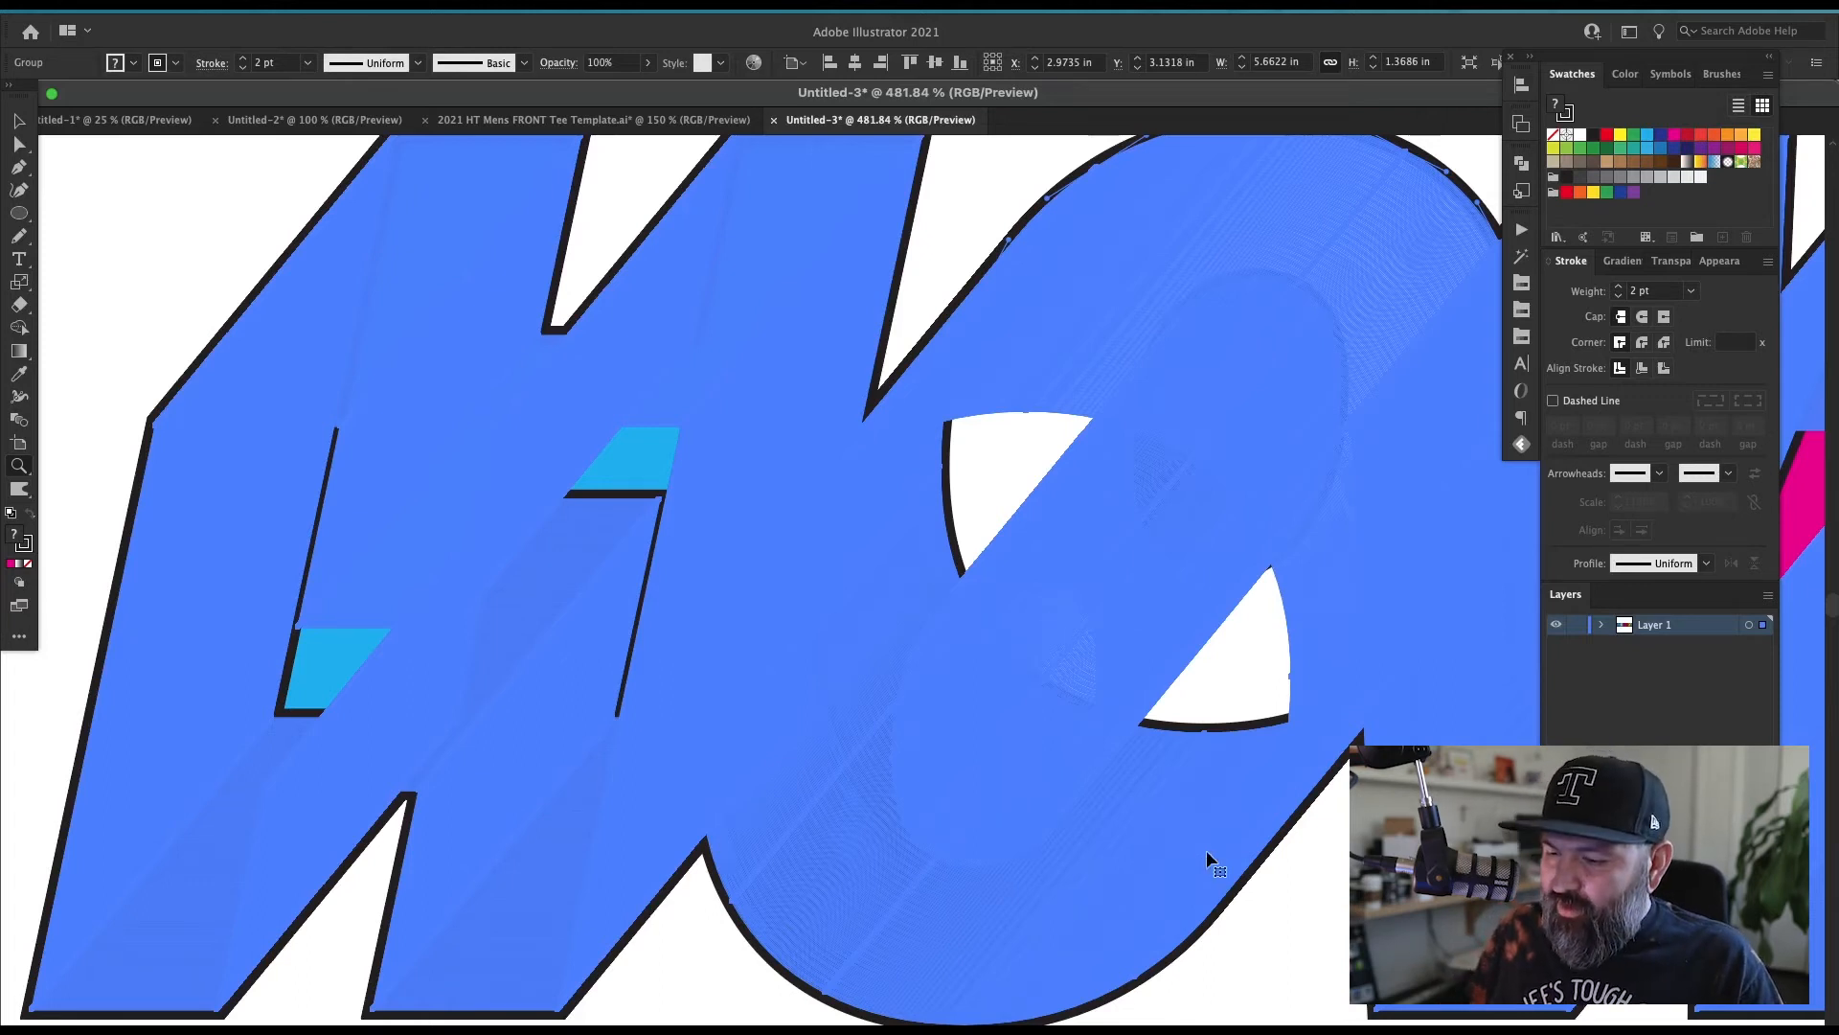
key(ctrl+minus)
key(ctrl+minus)
key(ctrl+minus)
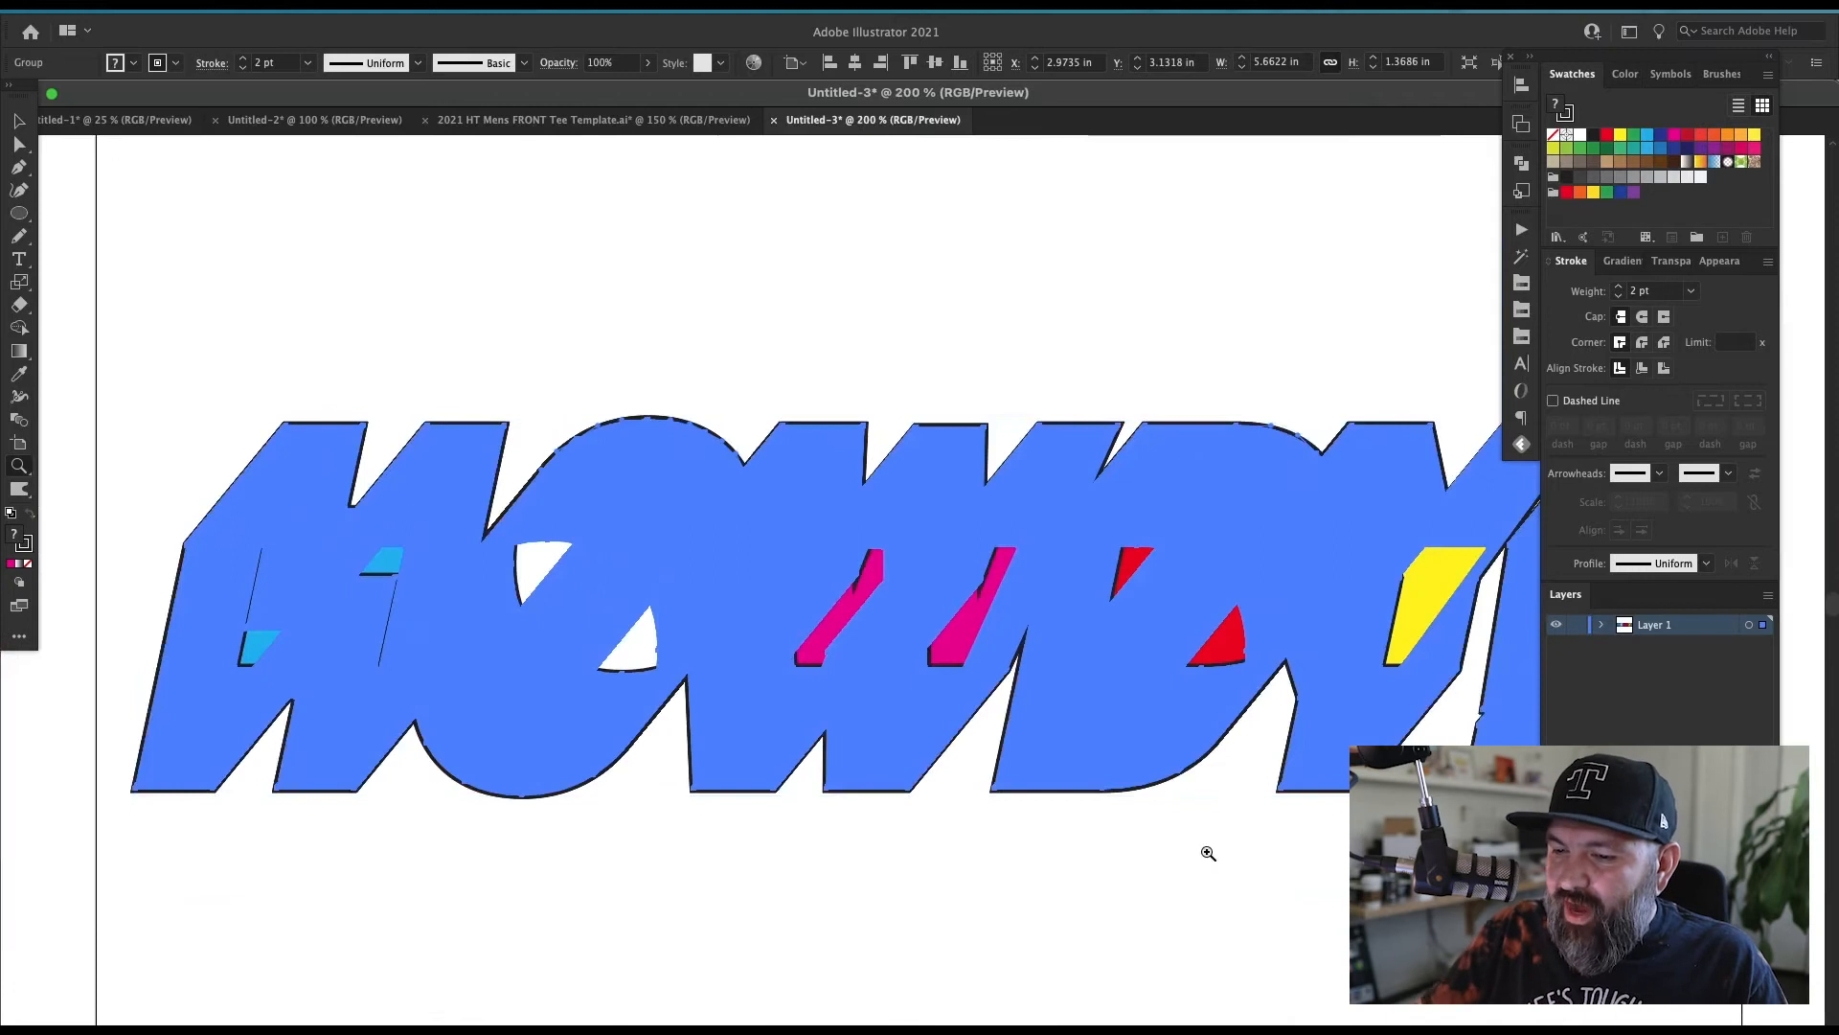
click(1522, 163)
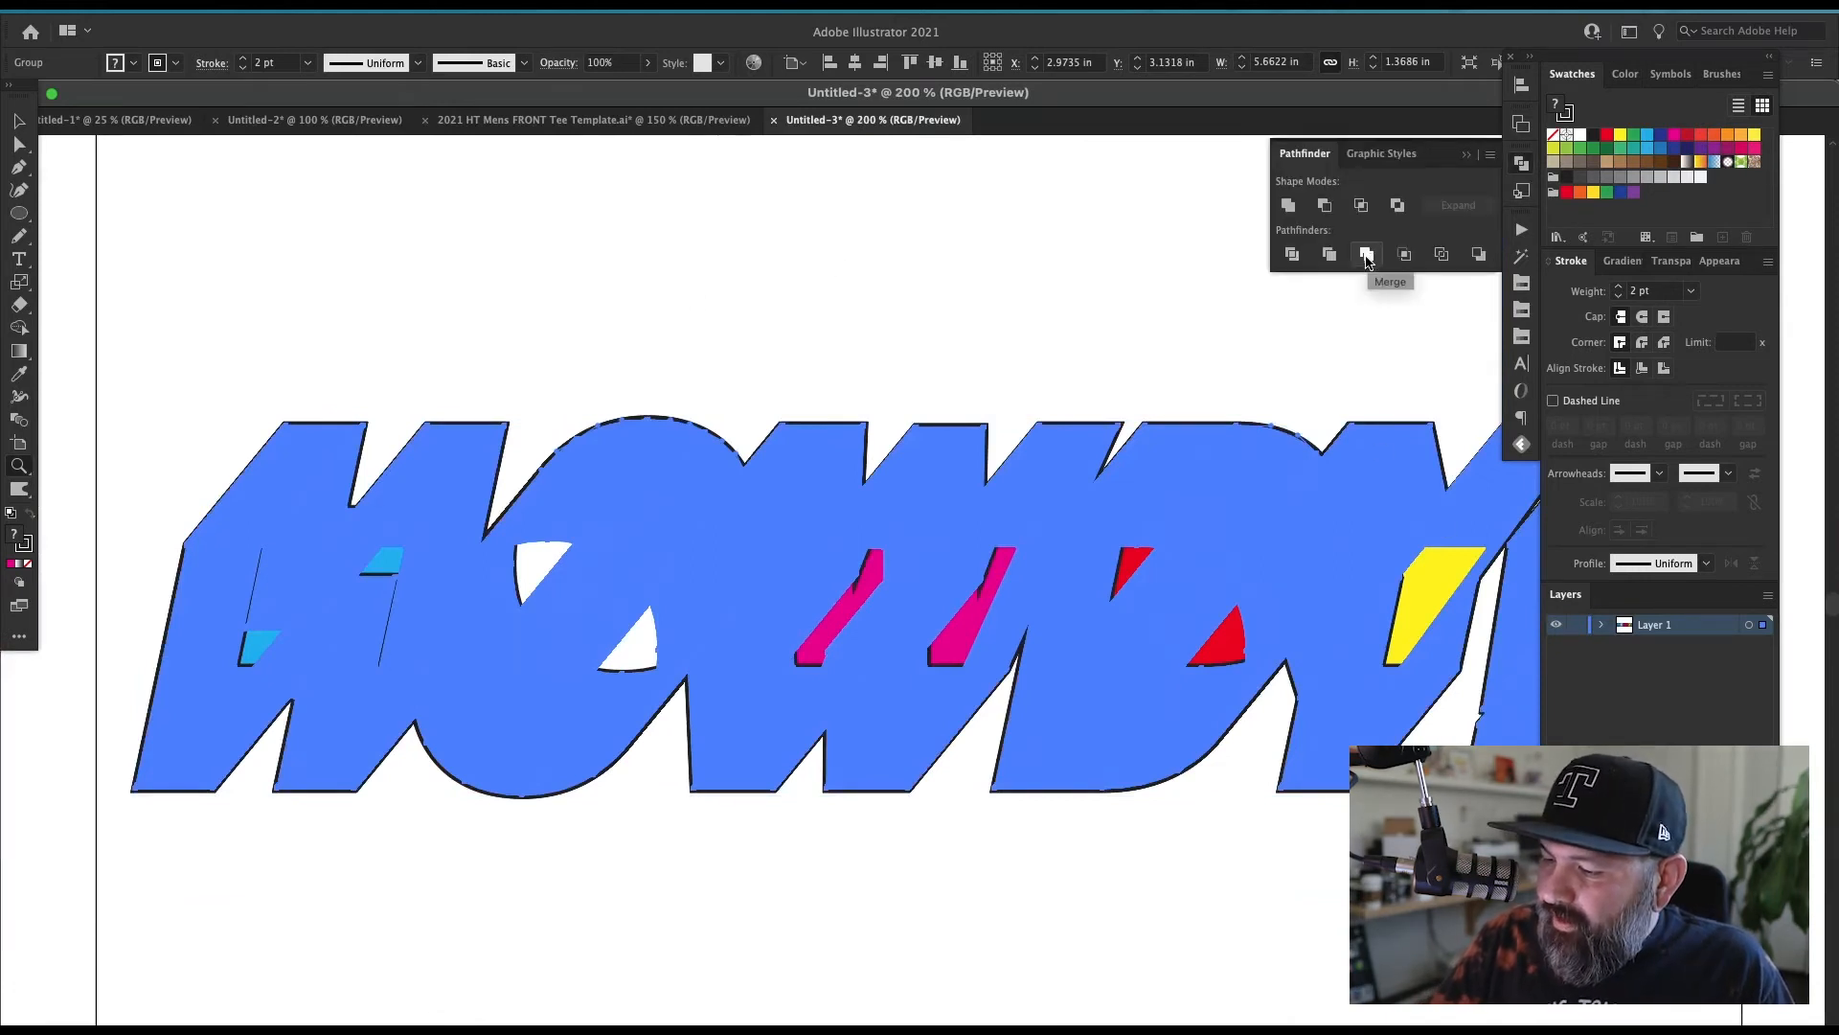
click(1367, 255)
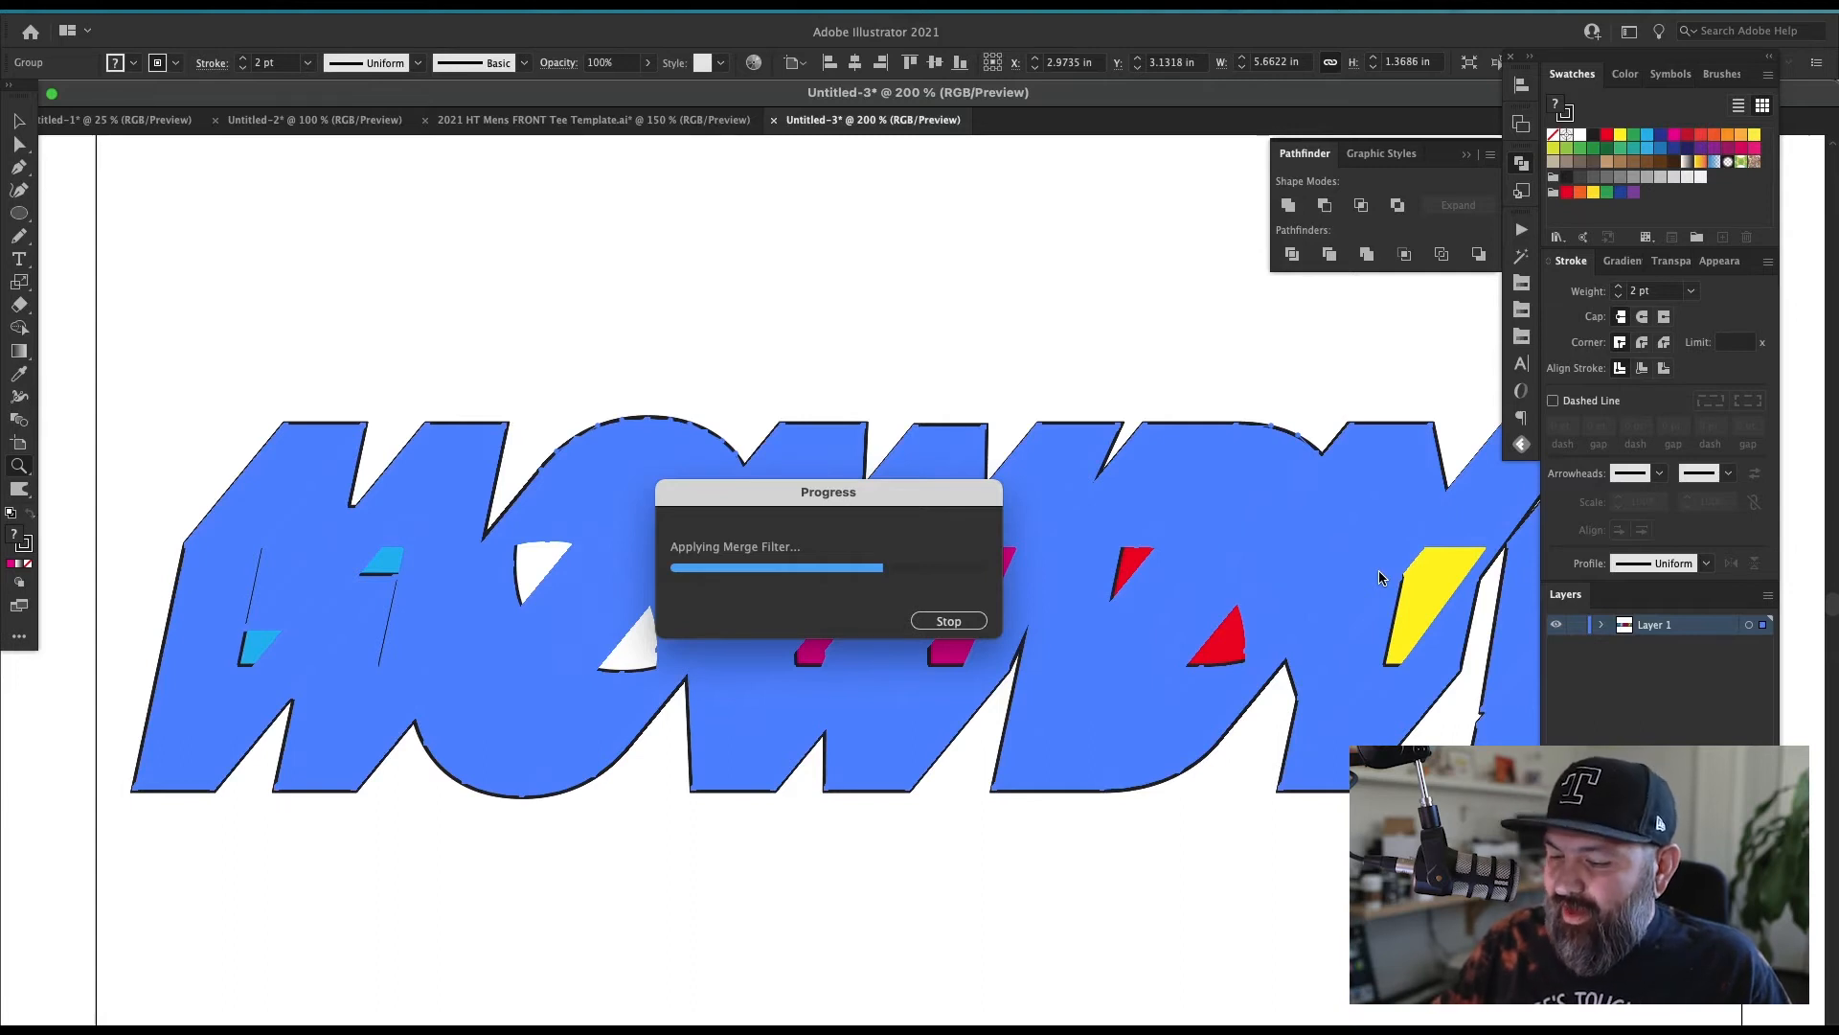
click(961, 625)
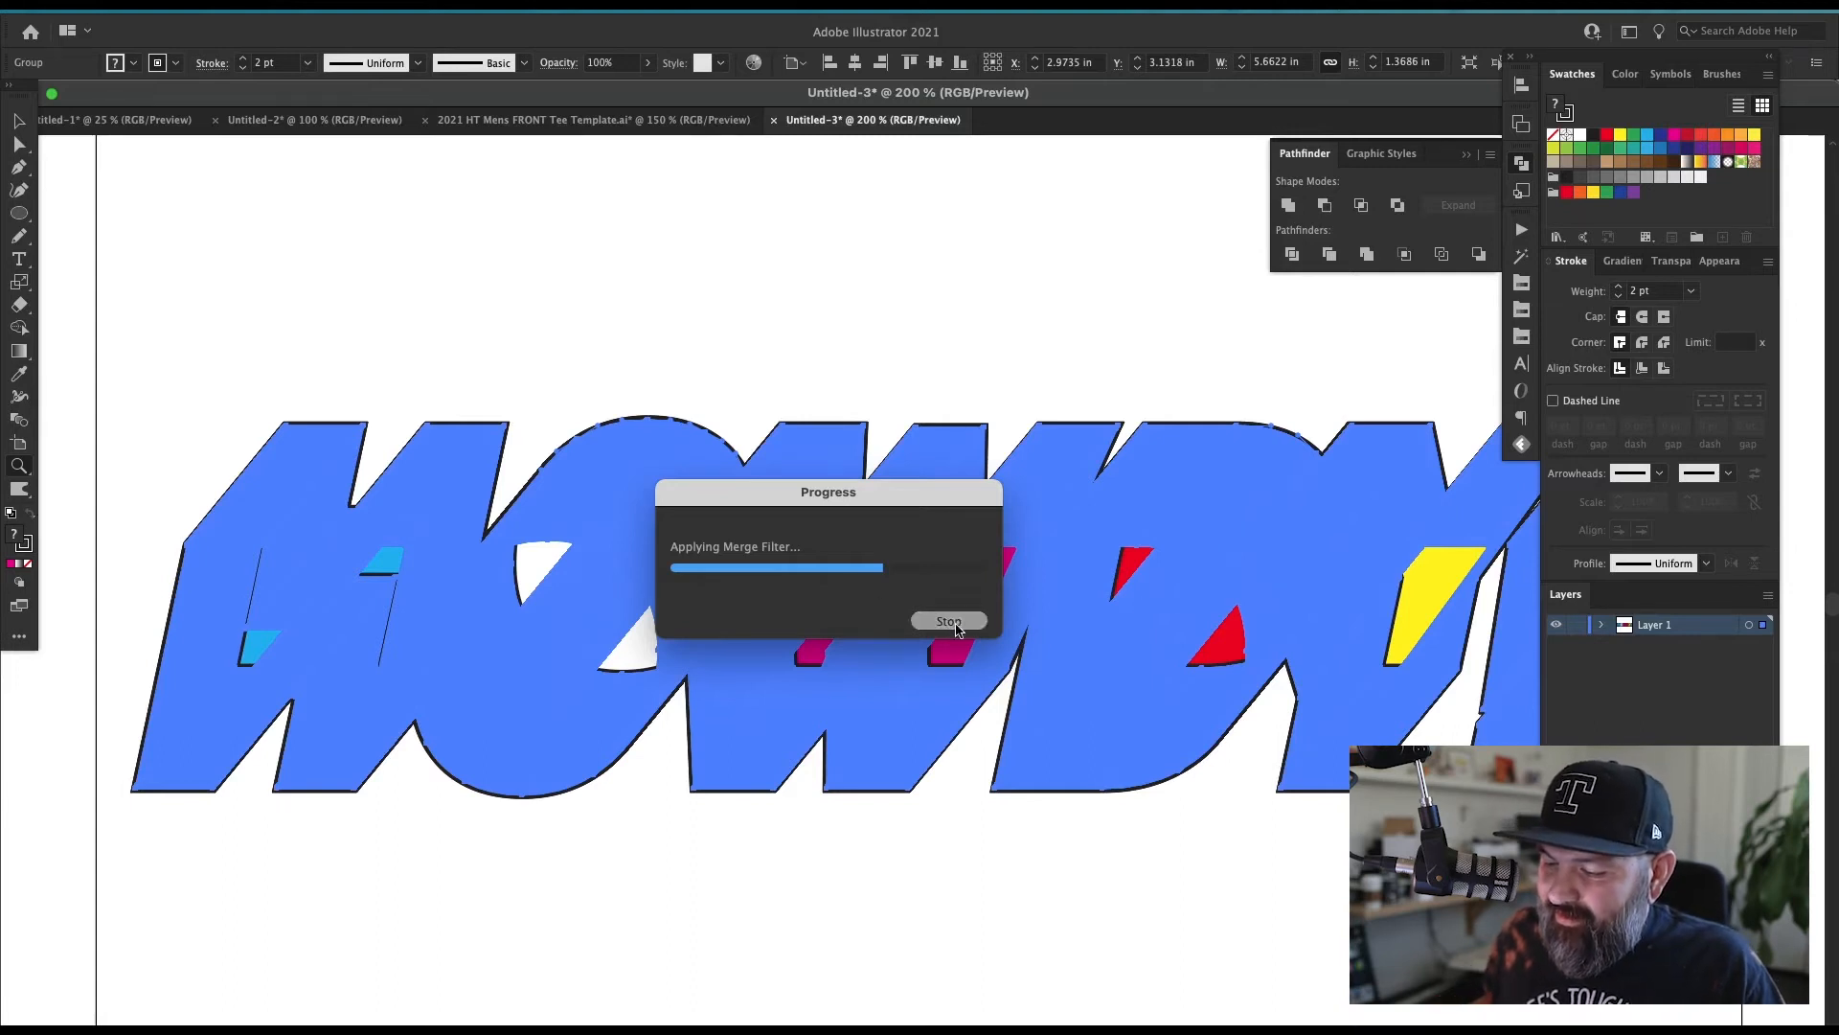
key(v)
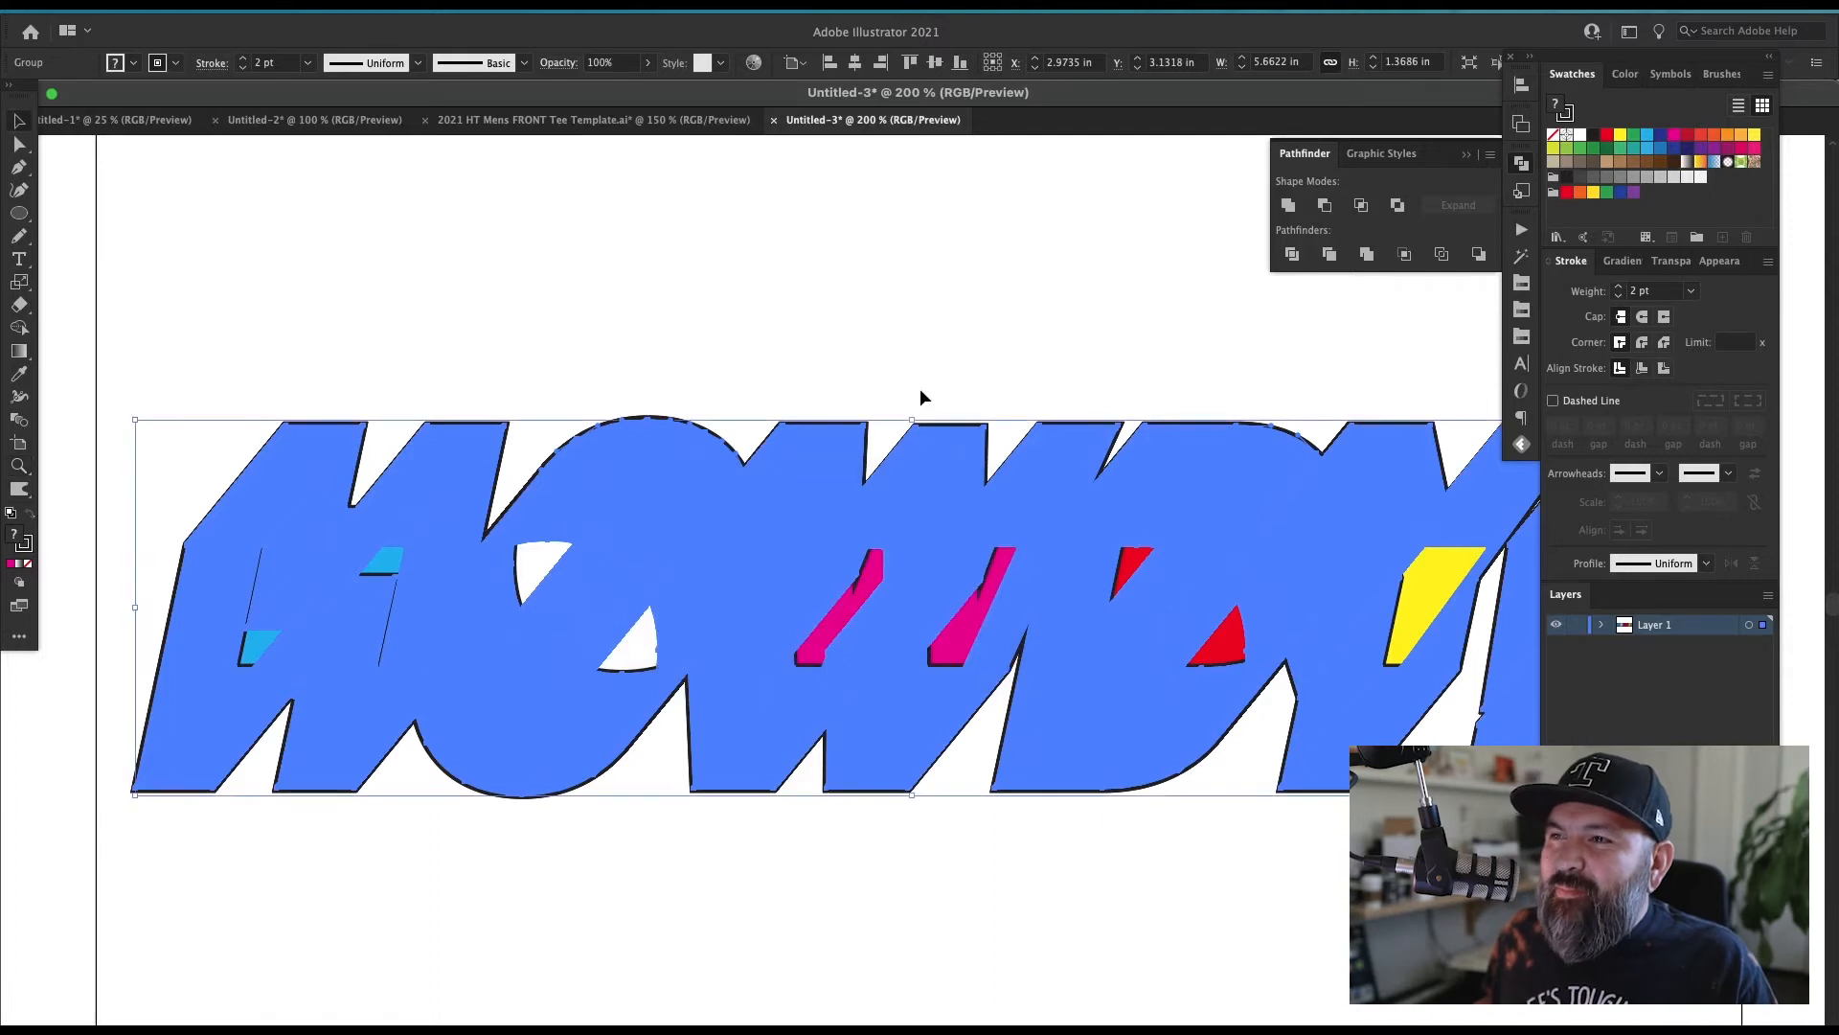
click(920, 388)
click(841, 753)
click(940, 832)
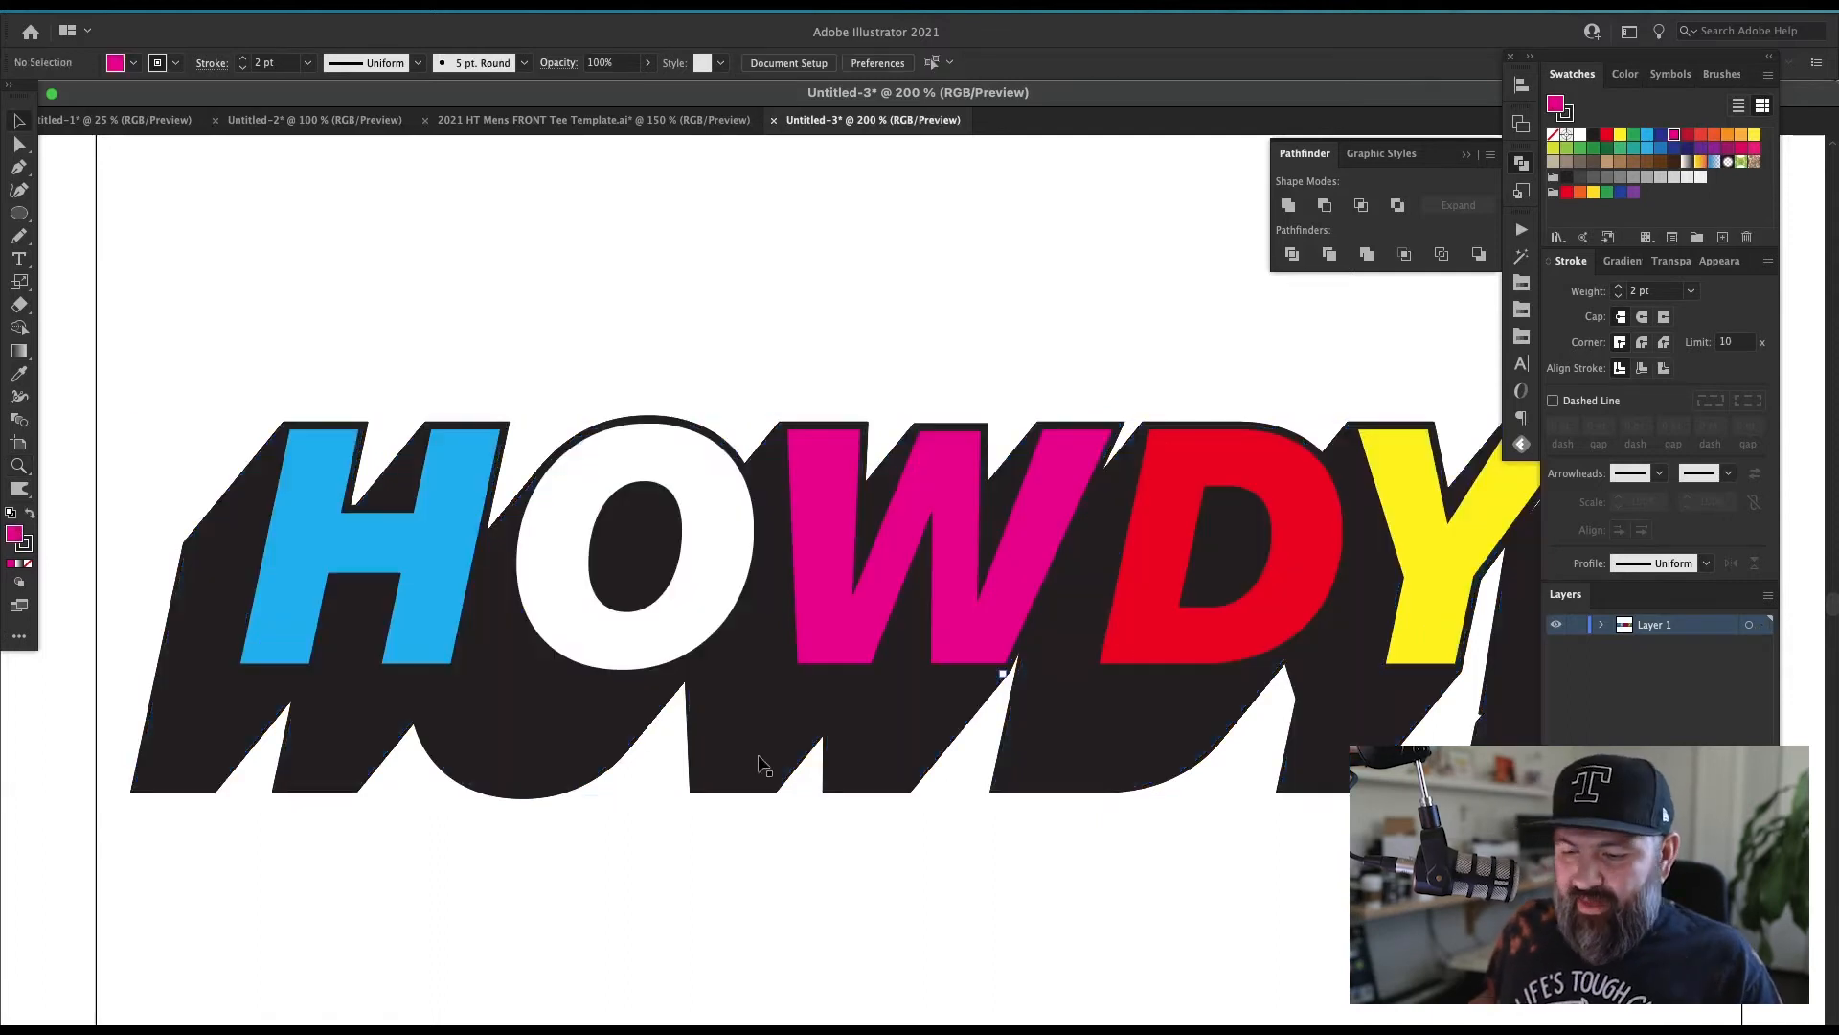
Step: Undo the expansion of the HOWDY! lettering back to a live blend, and deselect it
key(z)
drag(313, 677, 409, 661)
drag(992, 632, 824, 630)
key(super+a)
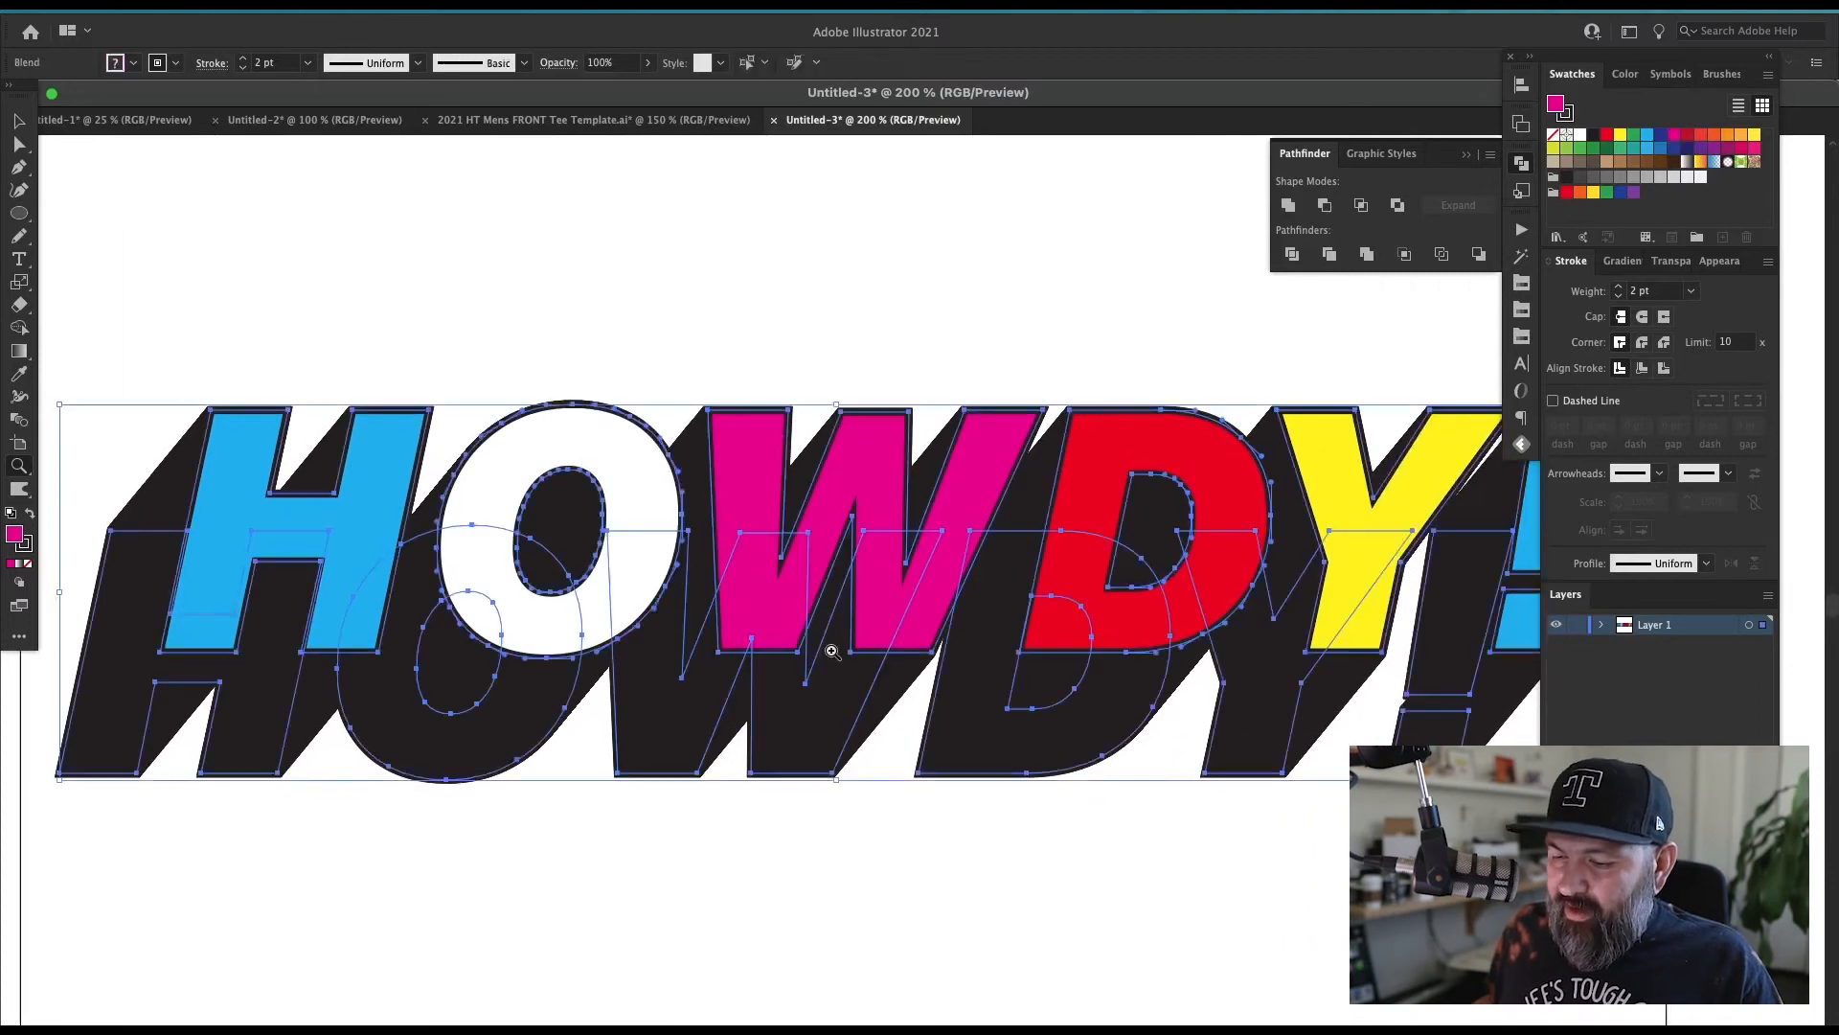
key(super+shift+a)
Step: Fill the front letters H, W, D and Y and the exclamation mark inside the blend with black, and deselect them
key(v)
key(y)
click(789, 587)
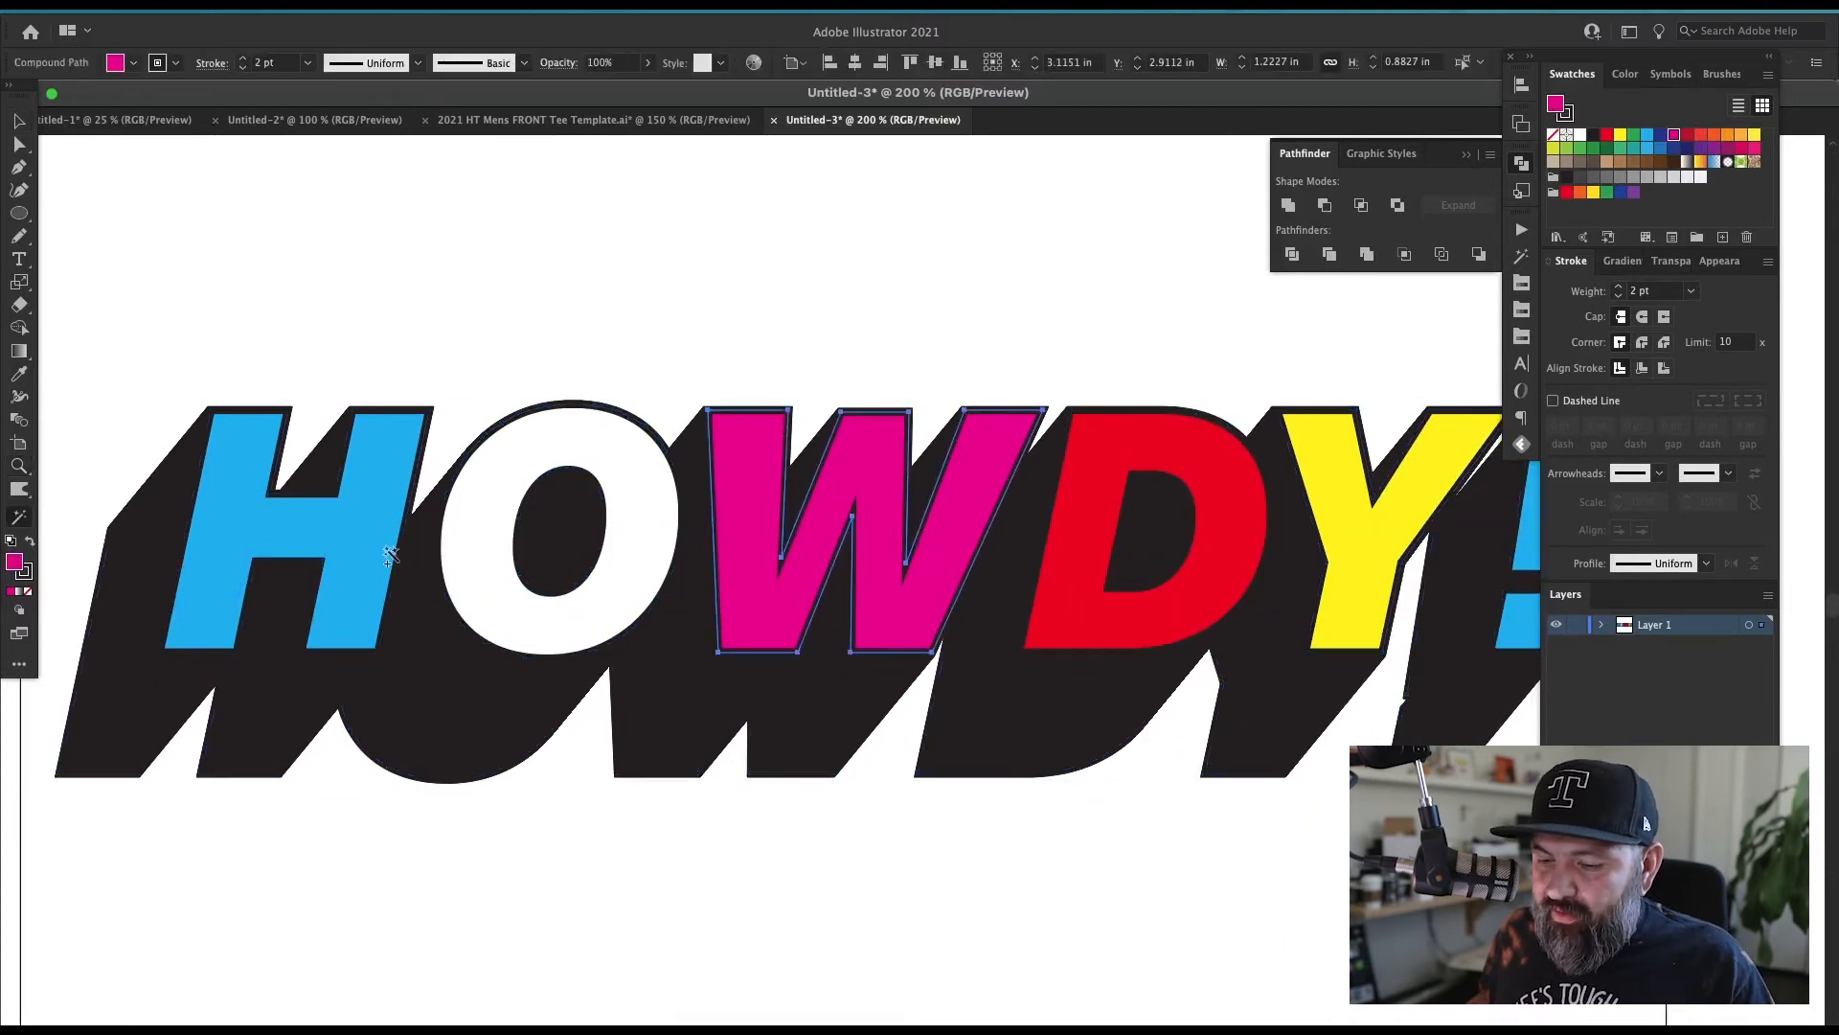
shift+click(389, 556)
shift+click(1070, 592)
shift+click(1405, 565)
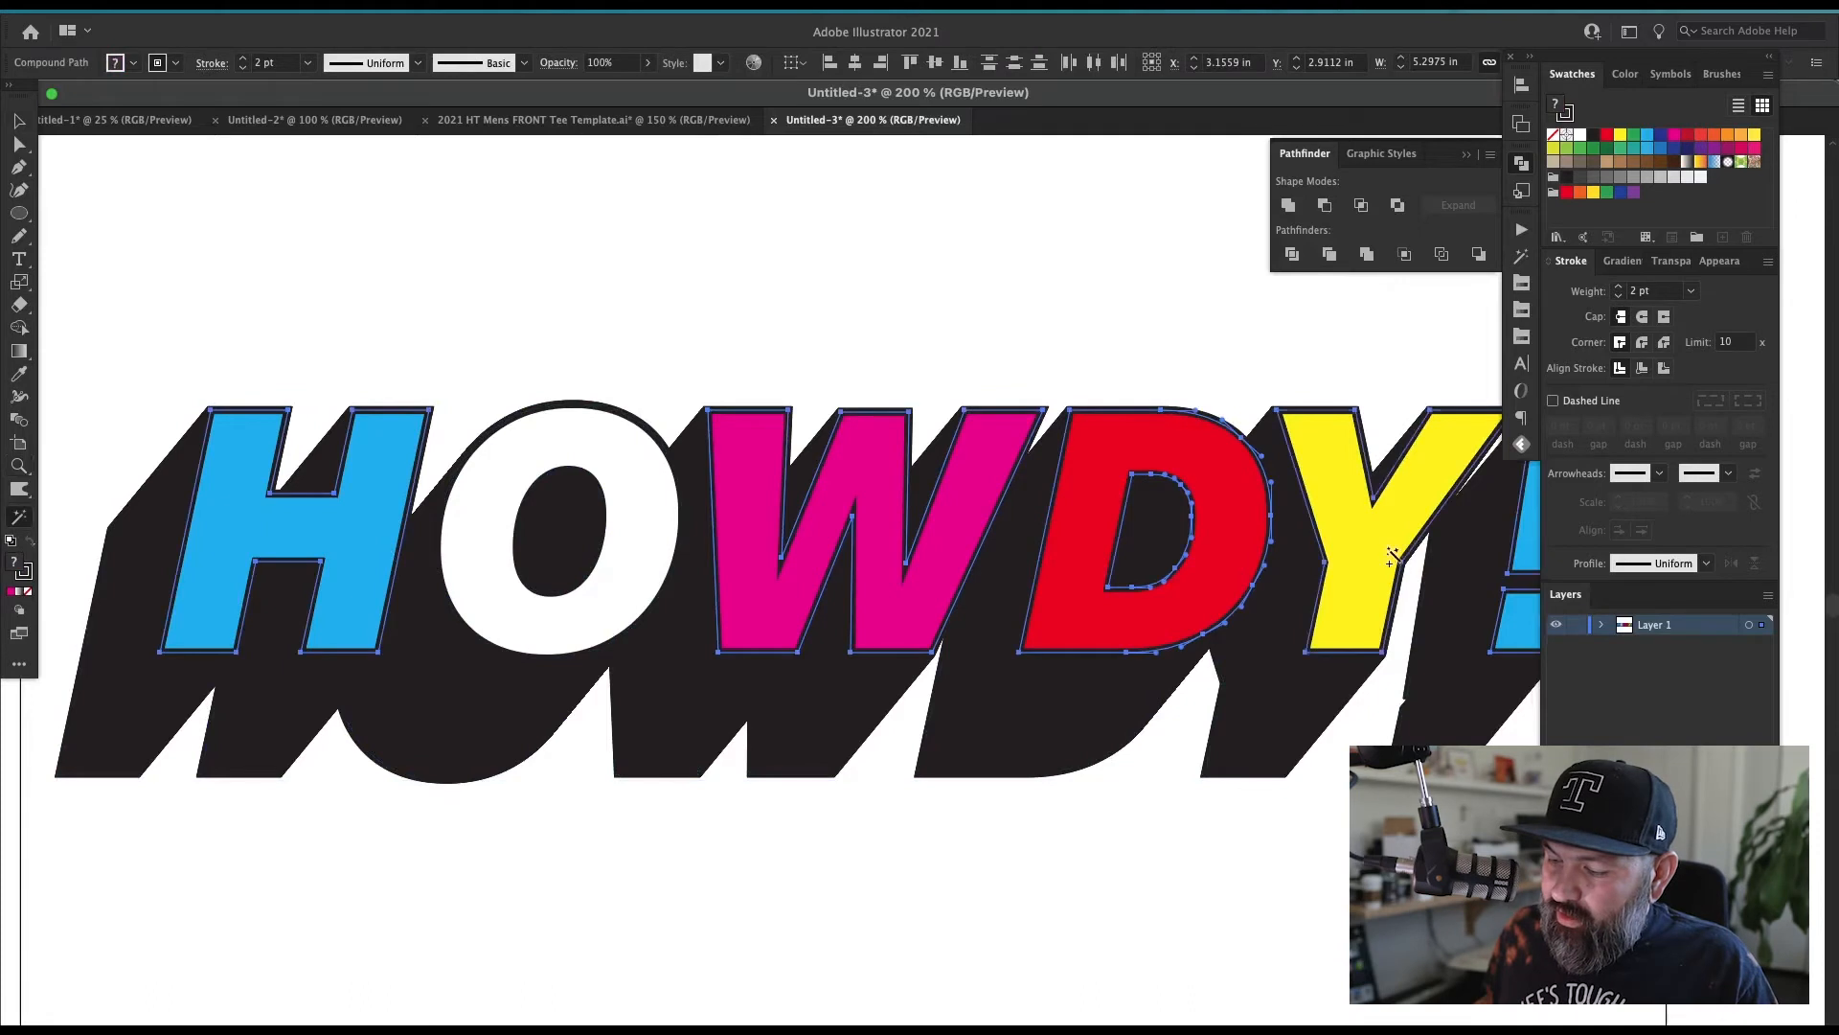
drag(1398, 570, 1092, 589)
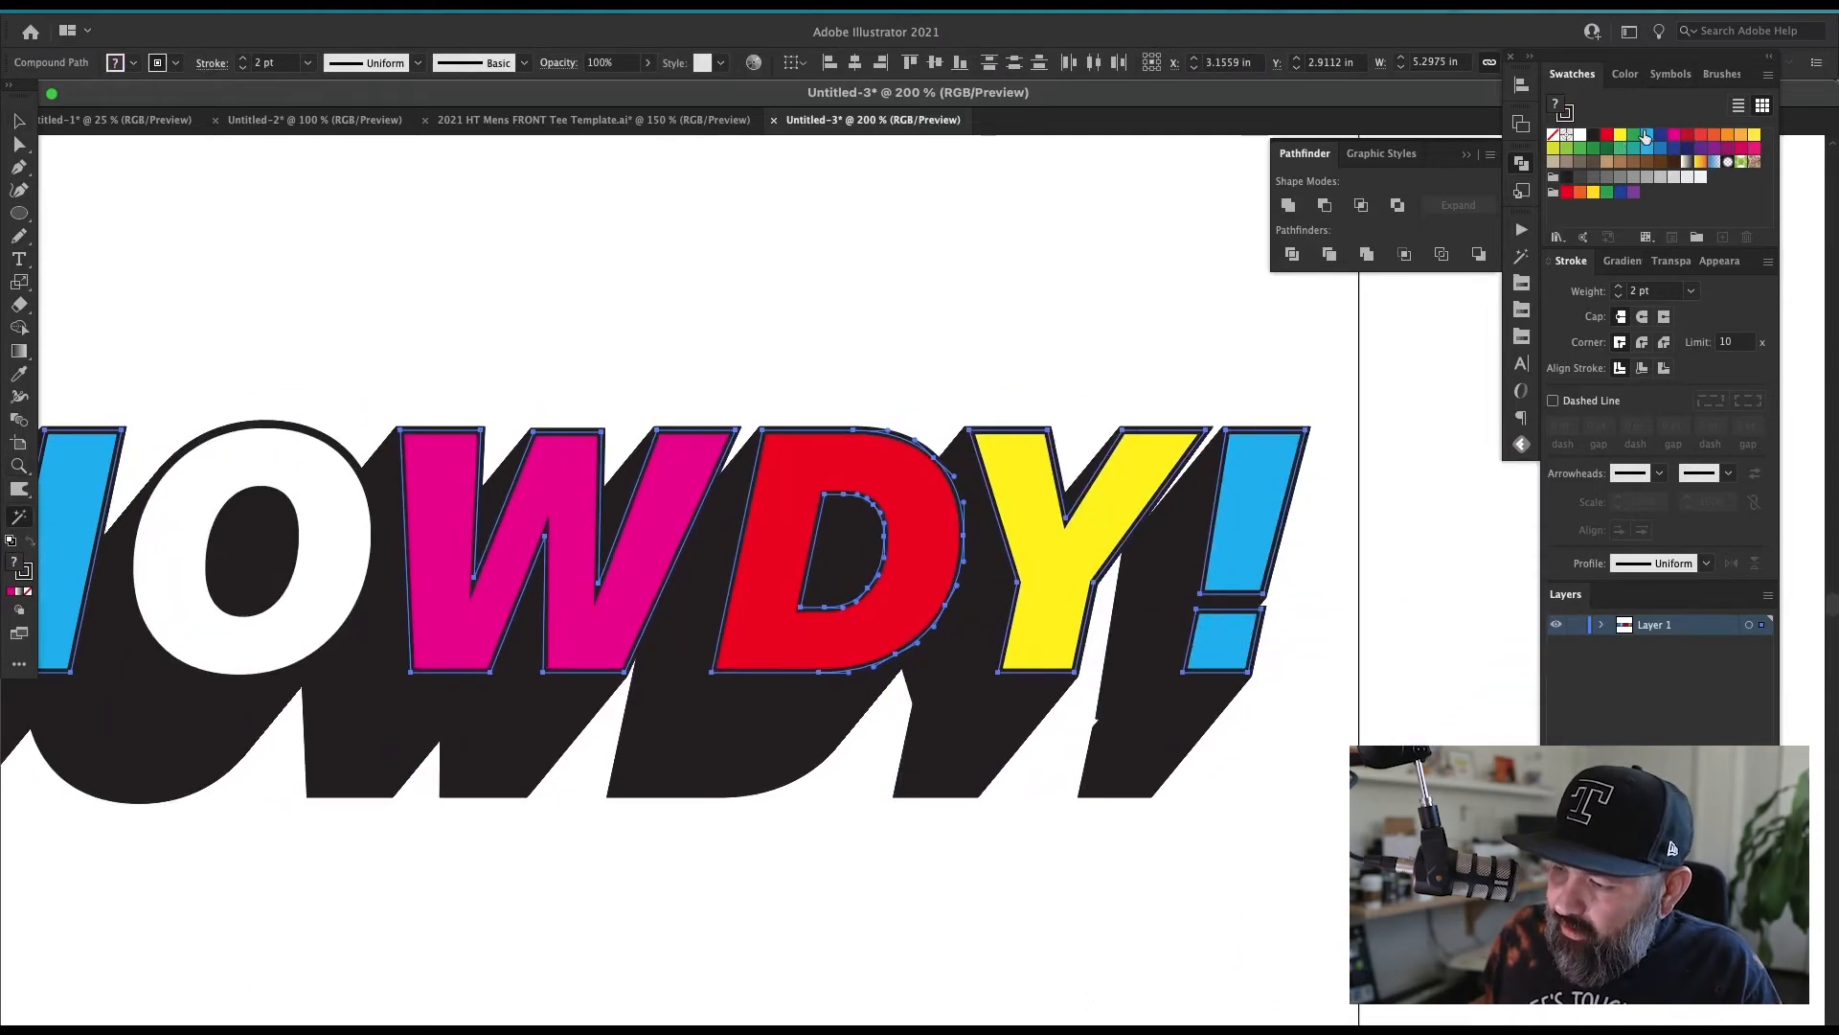
click(1647, 136)
key(super+shift+a)
Step: Recolor the front letter O black by sampling the fill of the letter W with the Eyedropper, and deselect it
drag(367, 551, 514, 567)
key(a)
click(492, 559)
key(i)
click(598, 527)
key(super+shift+a)
drag(364, 671, 757, 669)
key(v)
key(a)
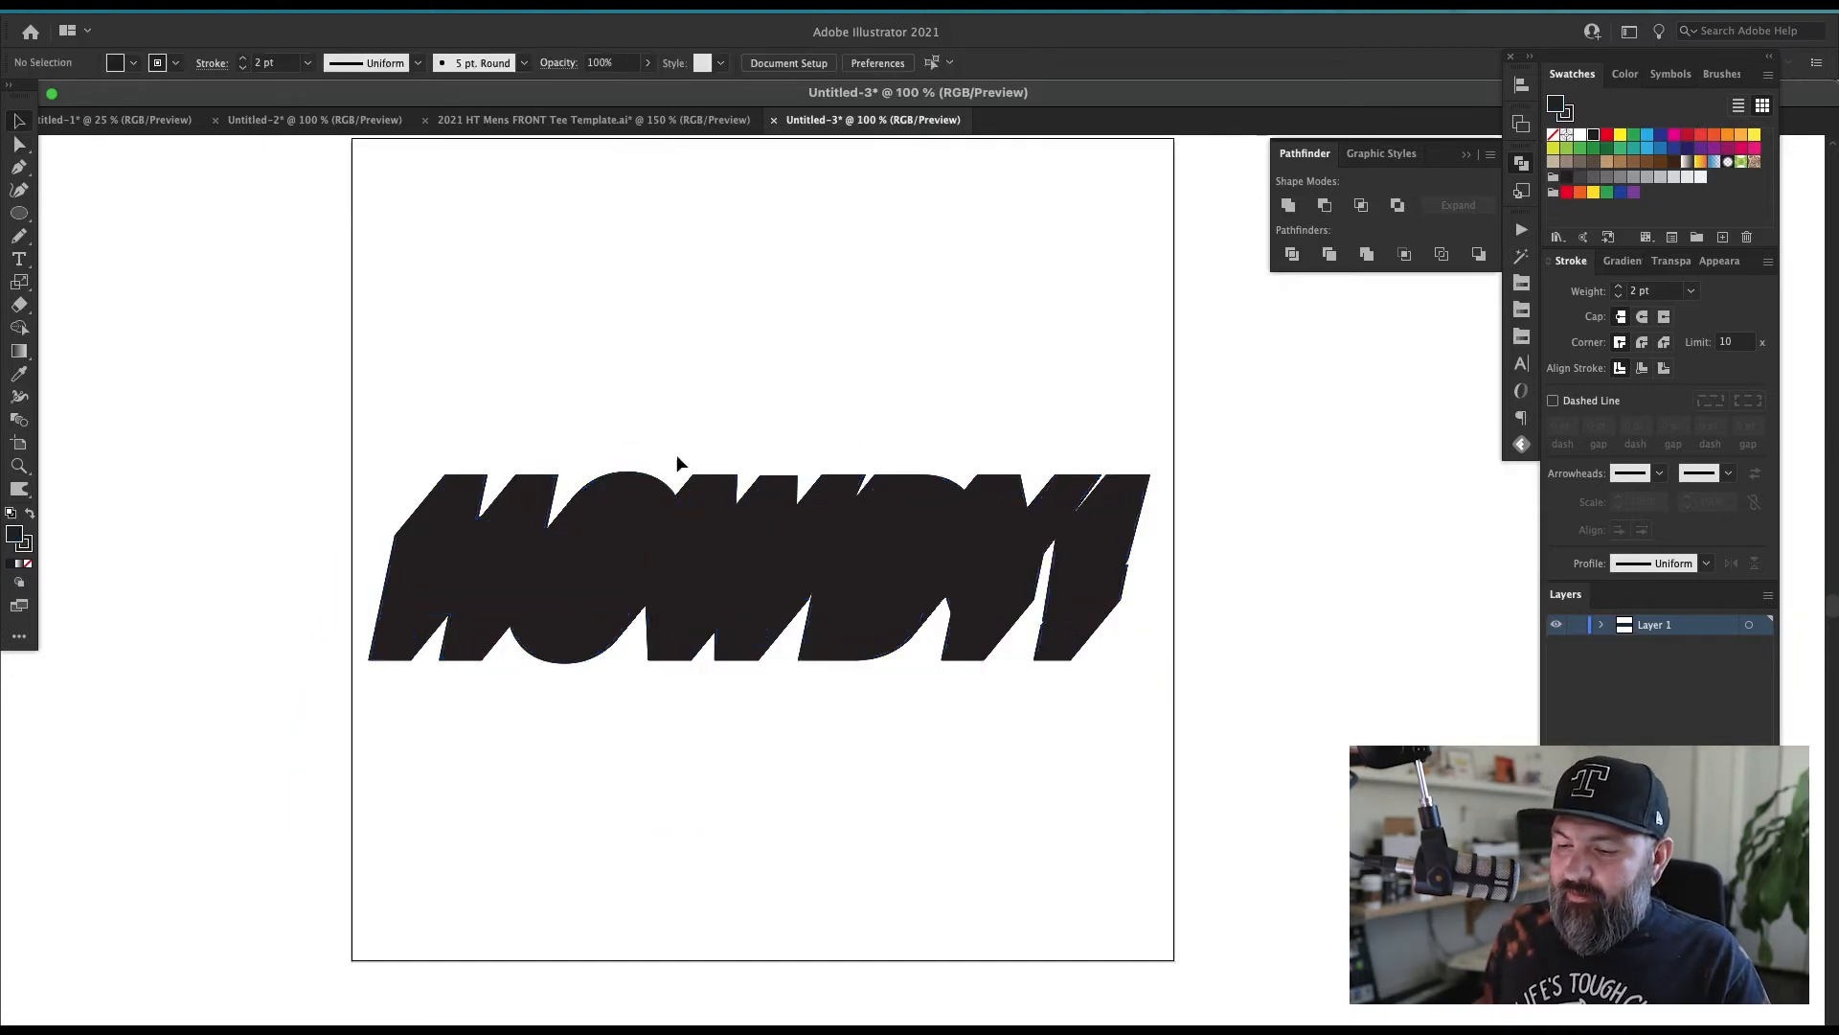
Step: Paste a copy of the stroked blue HOWDY! lettering in front of the black blend on the artboard
drag(1429, 622, 320, 464)
click(1361, 455)
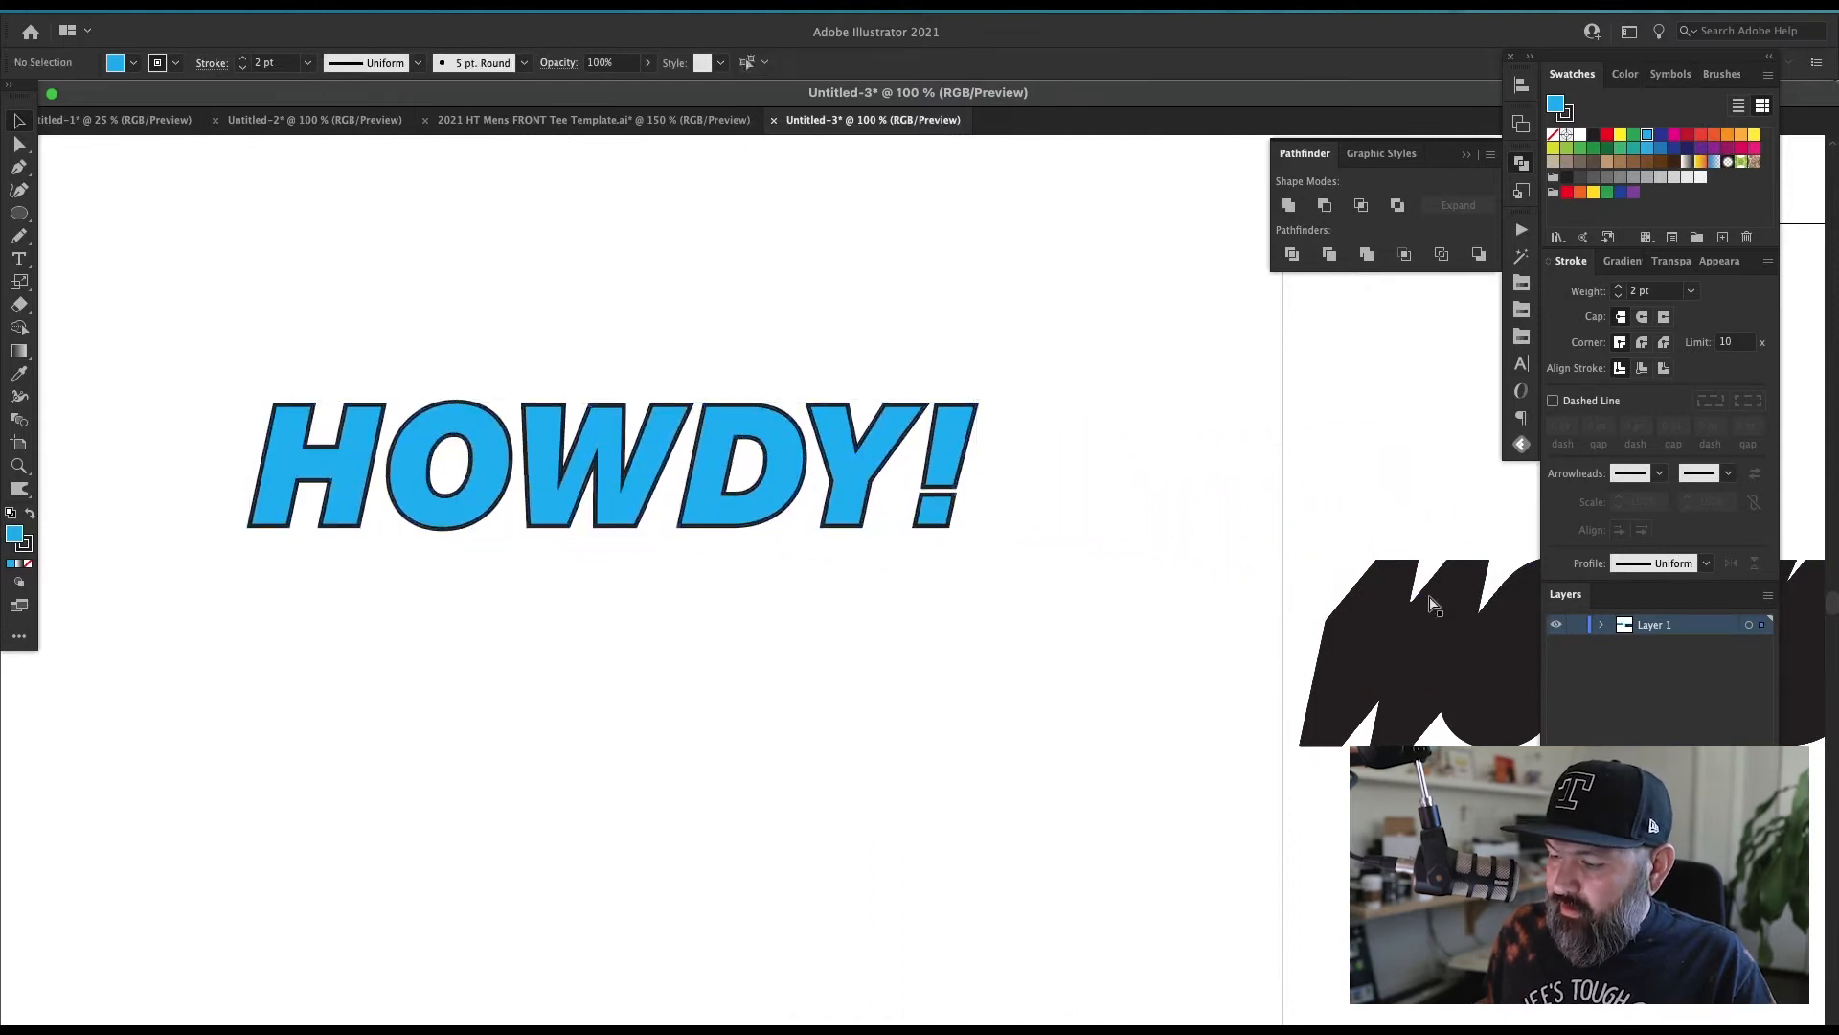
key(super+f)
drag(992, 567, 835, 468)
Step: Remove the stroke from the blue HOWDY! lettering beside the artboard, and deselect it
drag(851, 643, 1014, 674)
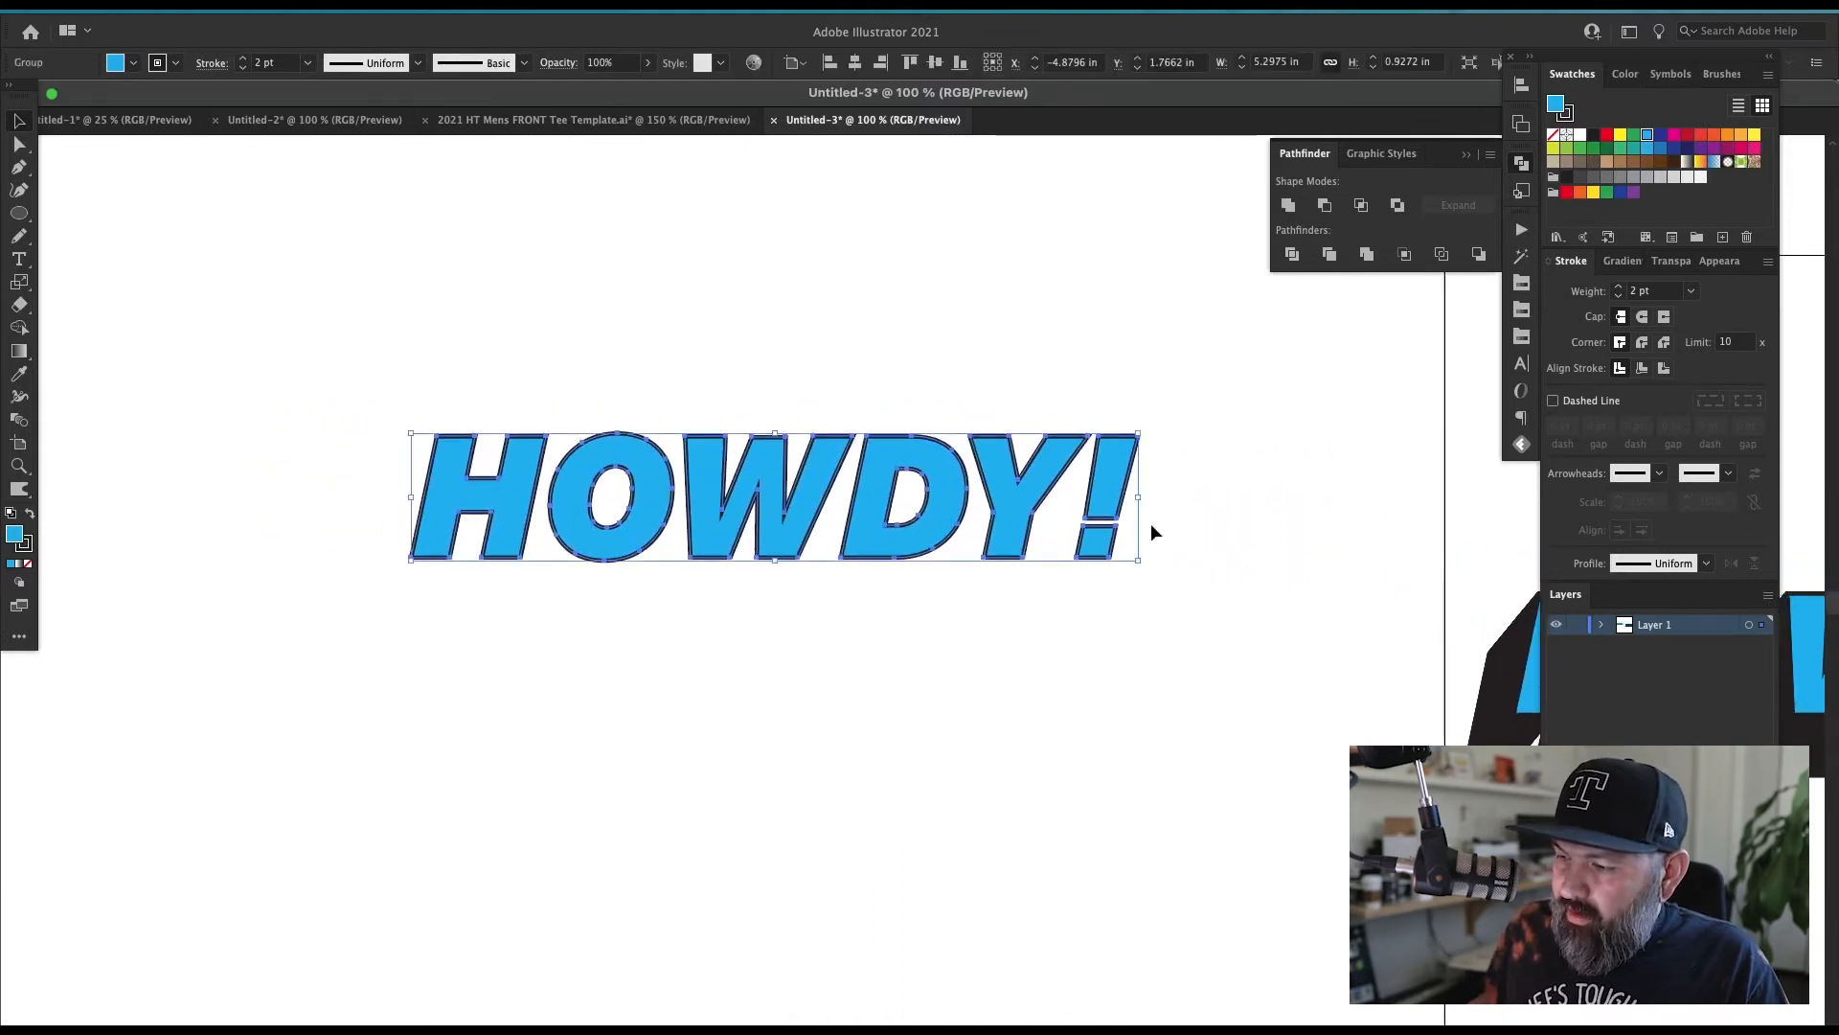
key(x)
key(slash)
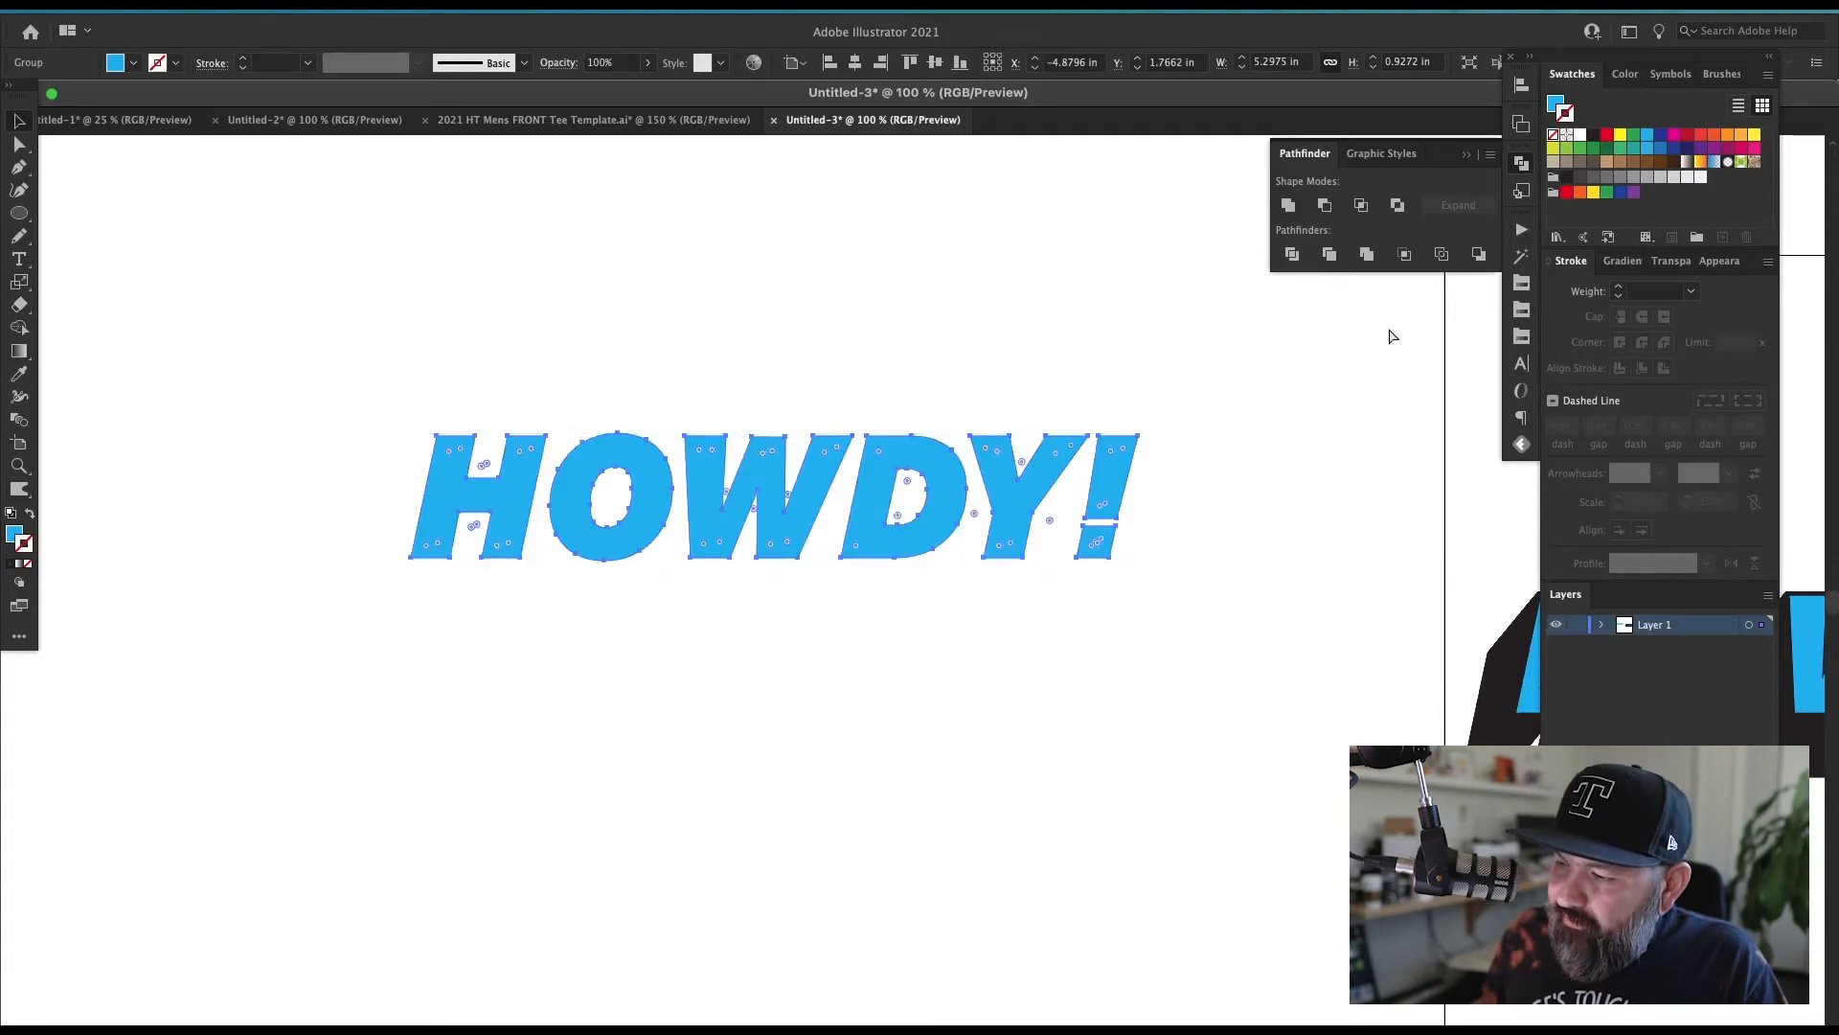
click(1262, 406)
Step: Duplicate the blue HOWDY! lettering below it with a green fill, overlap the two, and make a blend from them
drag(1094, 497, 1009, 644)
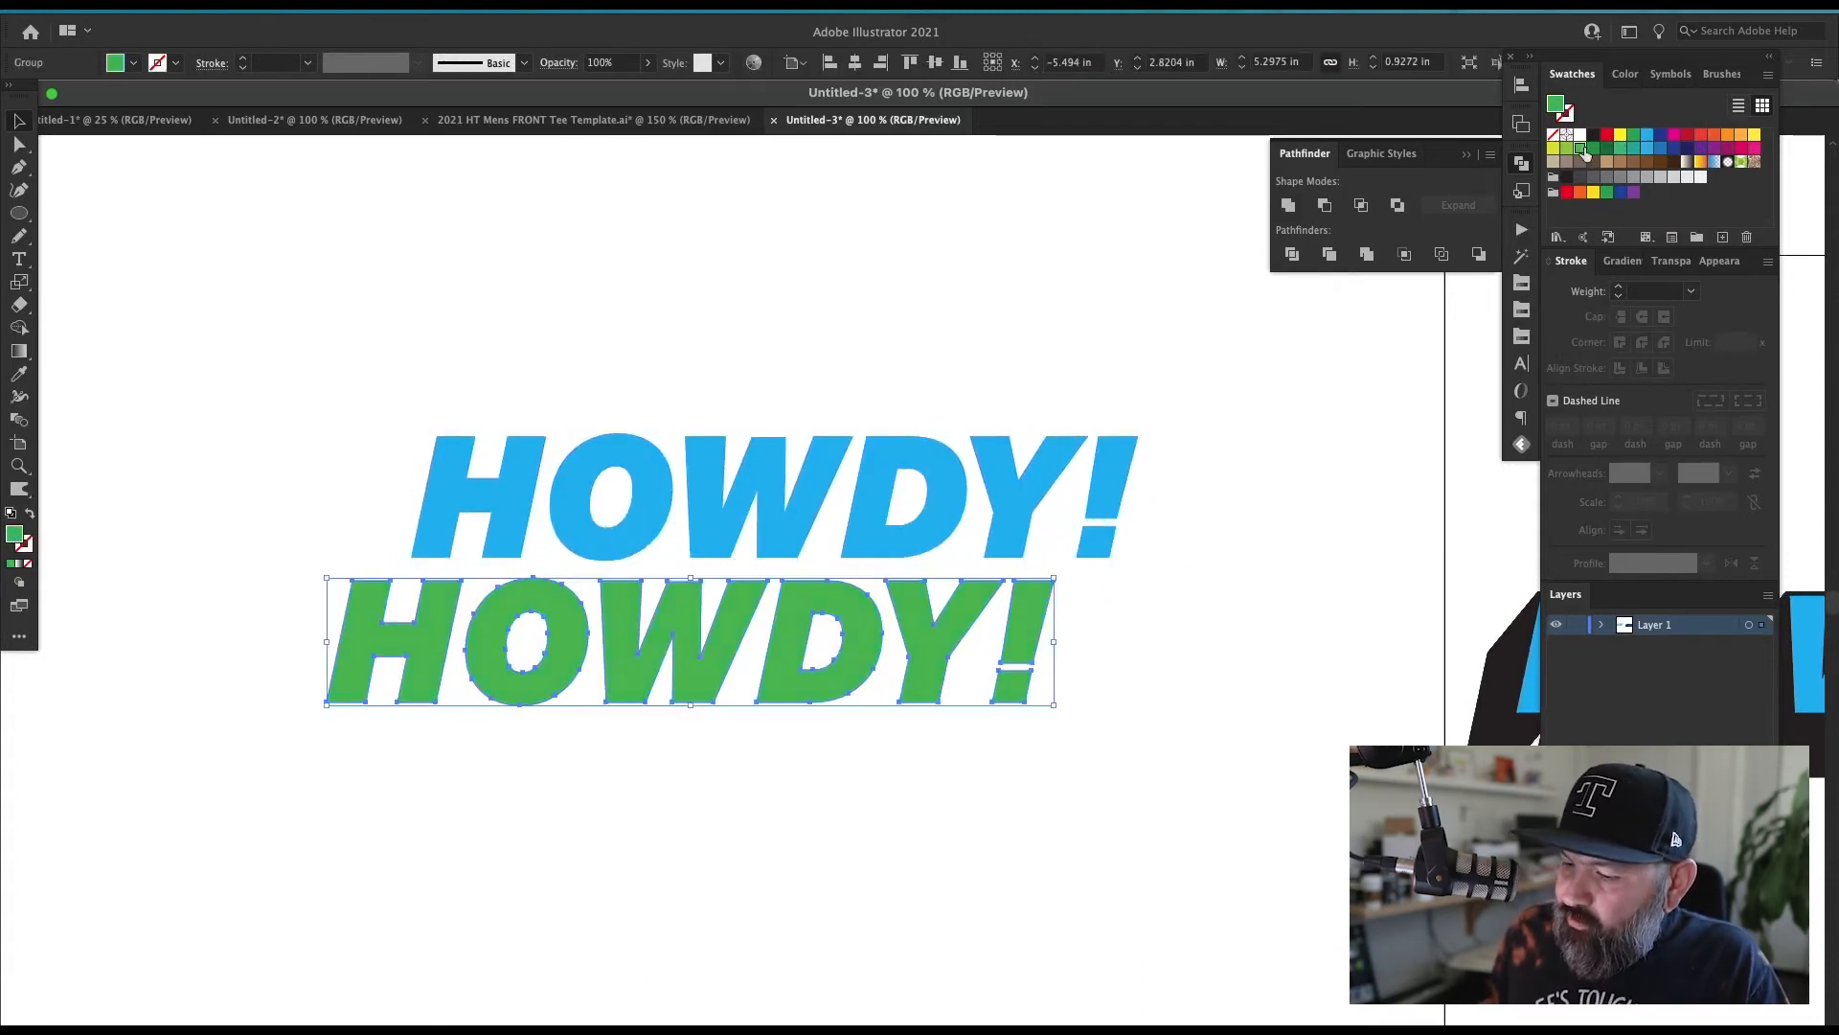
drag(1133, 469, 1103, 520)
drag(1236, 543, 862, 675)
click(212, 10)
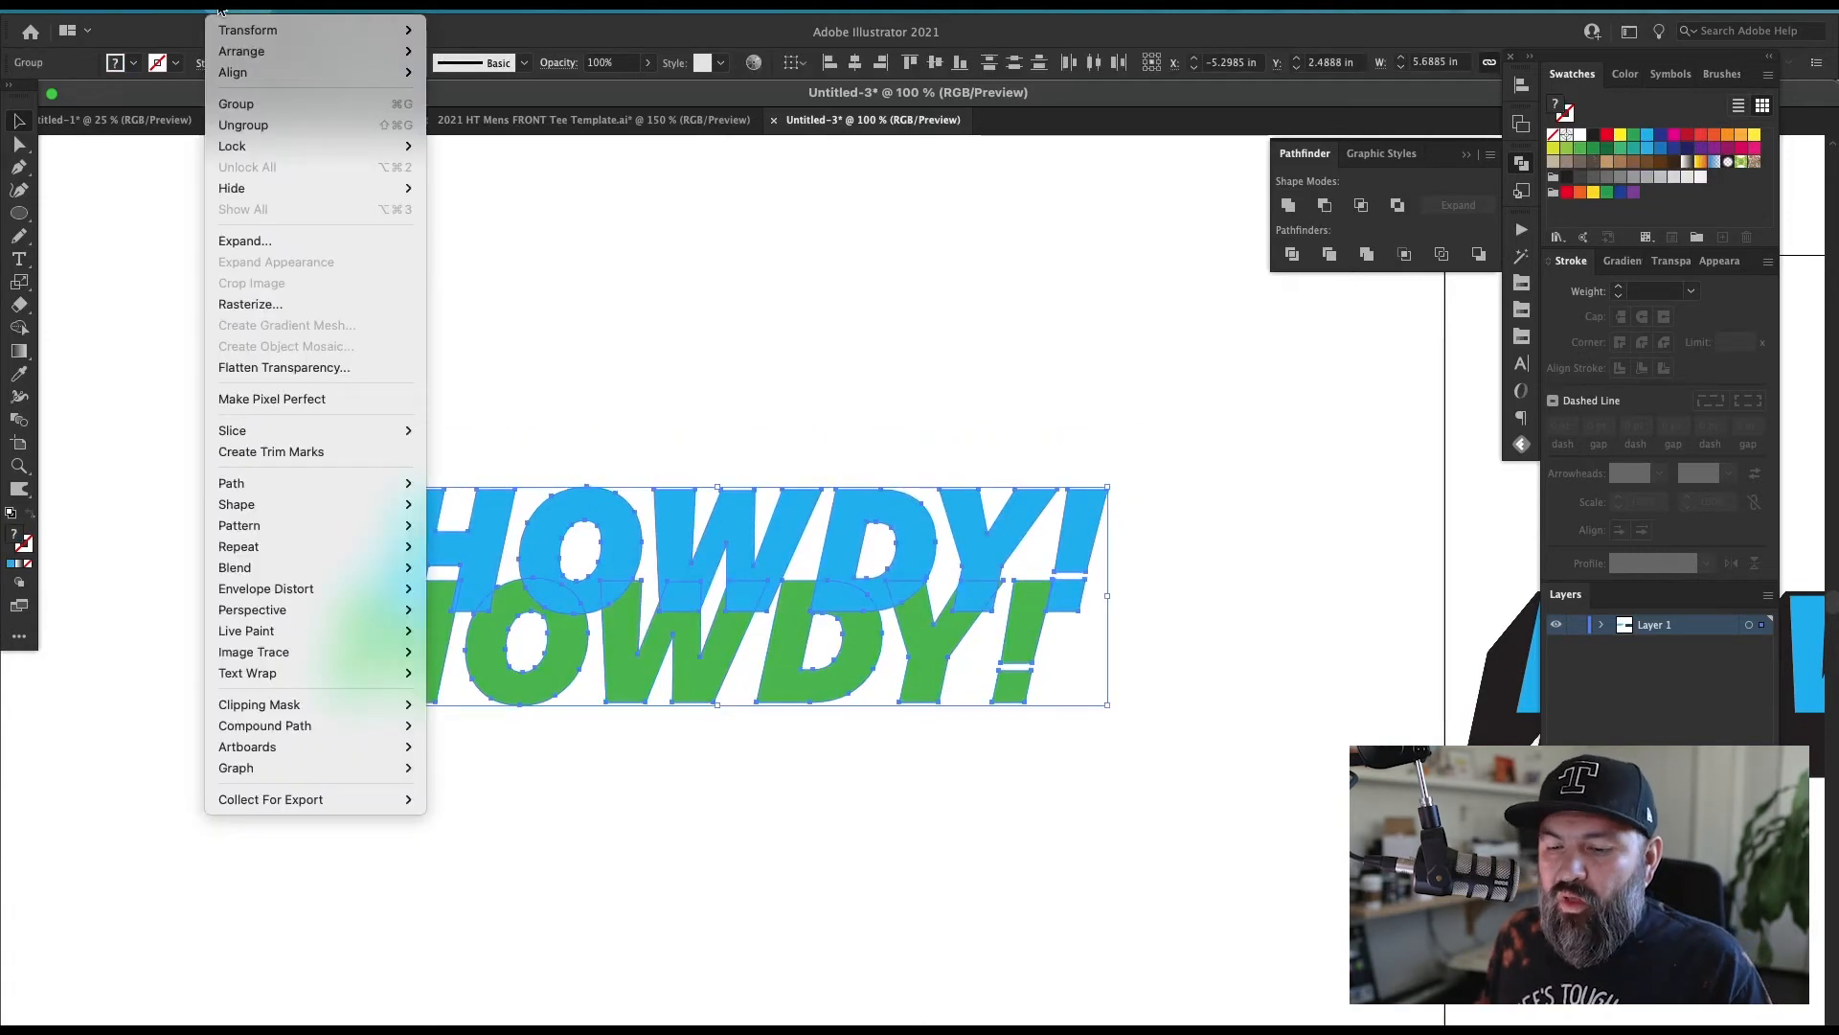
mouse_move(383, 579)
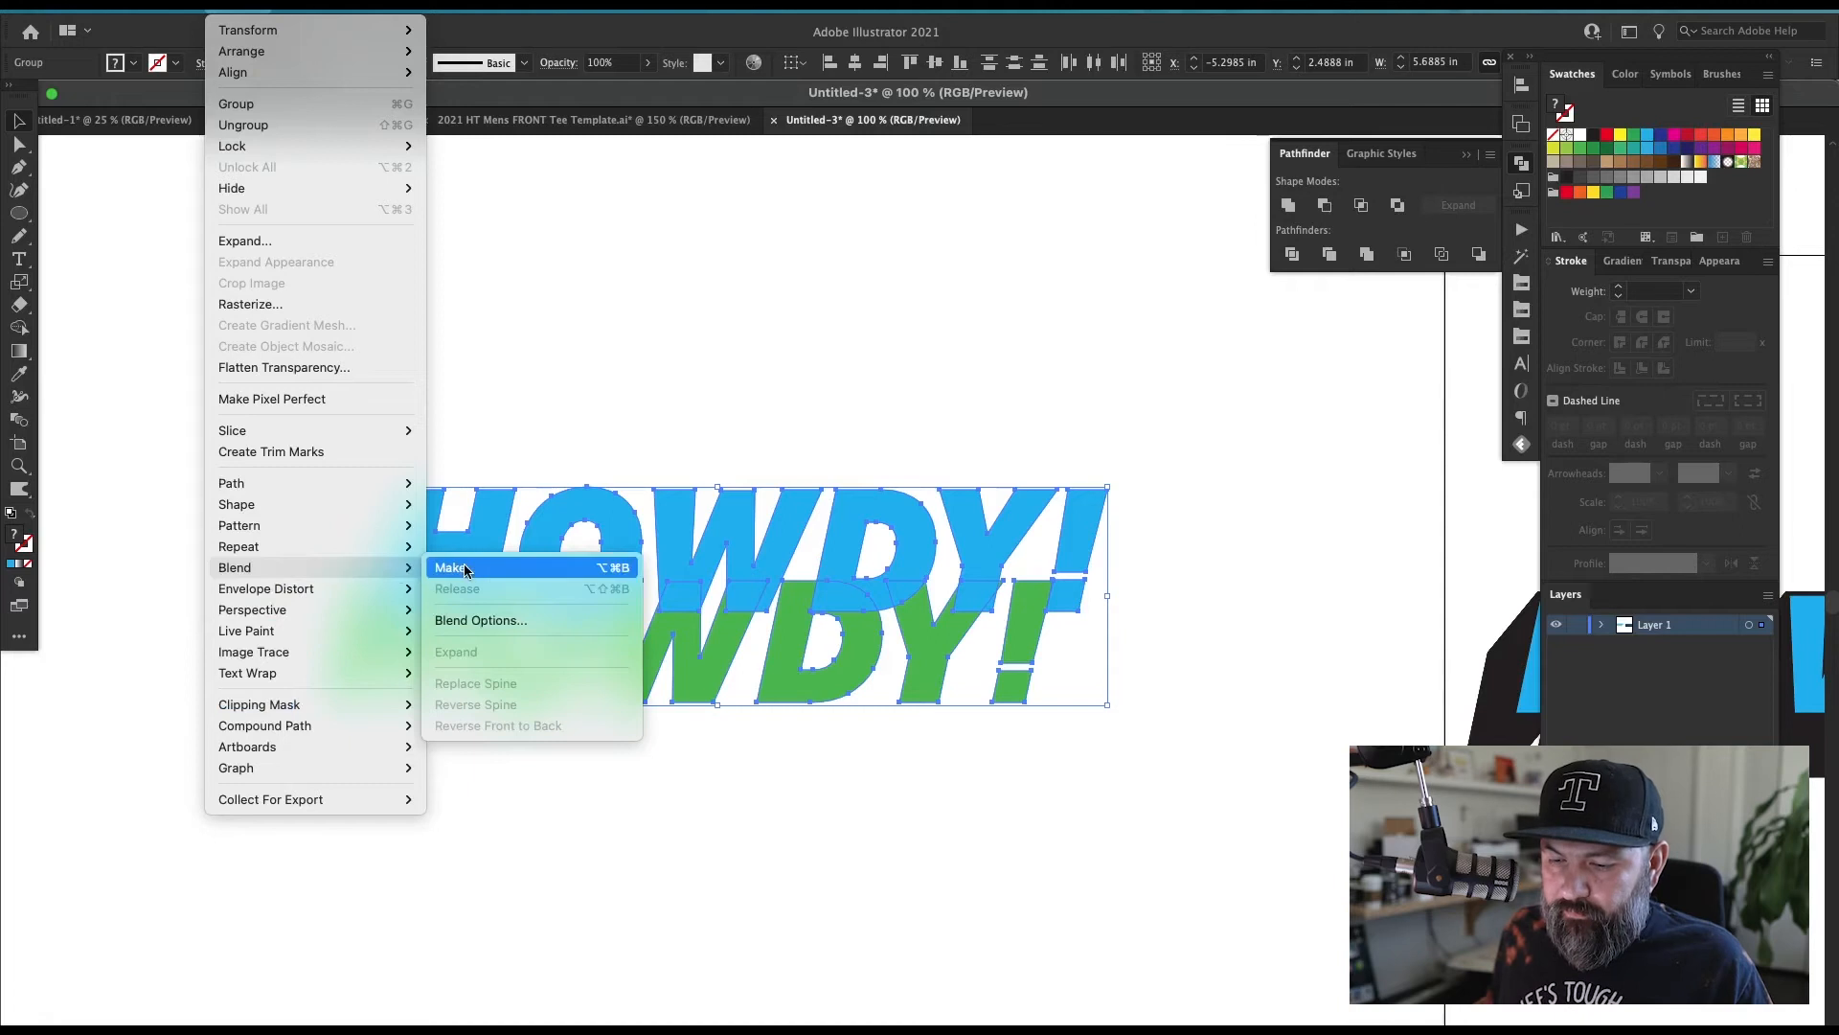
click(462, 568)
key(shift+super+a)
Step: Move the front blue letter H of the example blend about 1.2 in to the left, away from its shadow
key(z)
drag(480, 468, 296, 743)
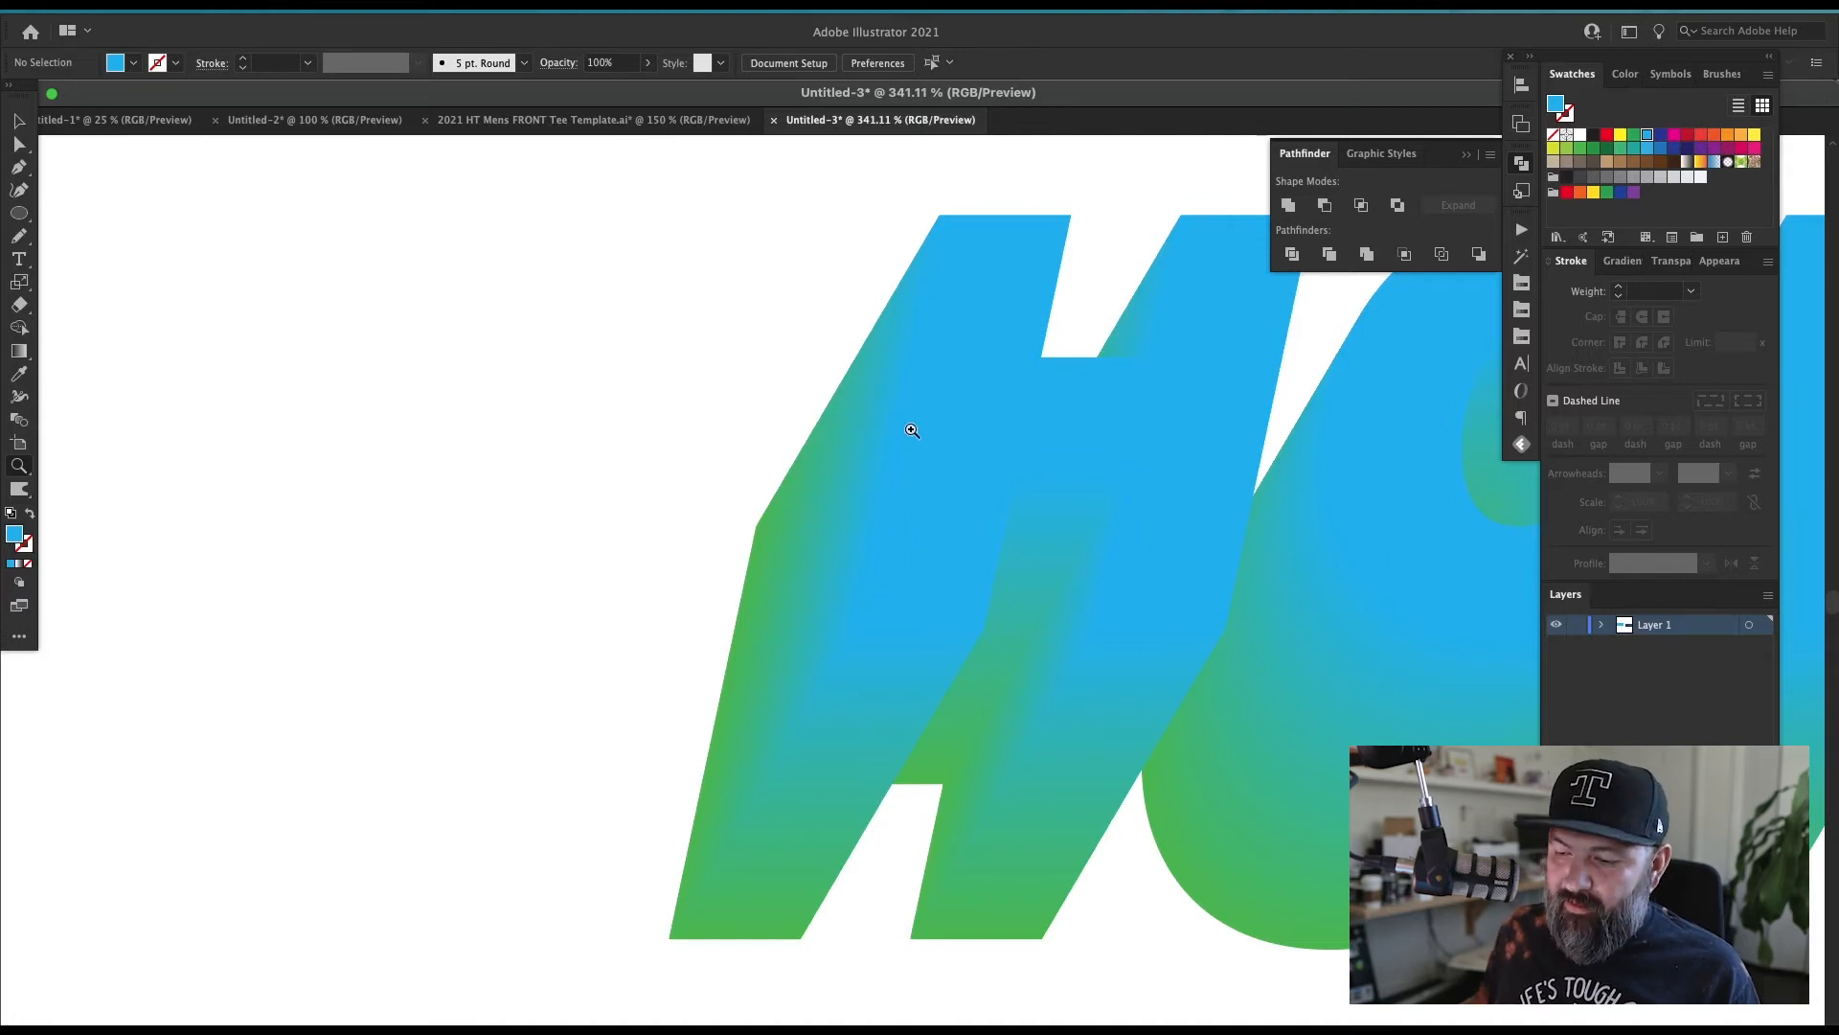
key(a)
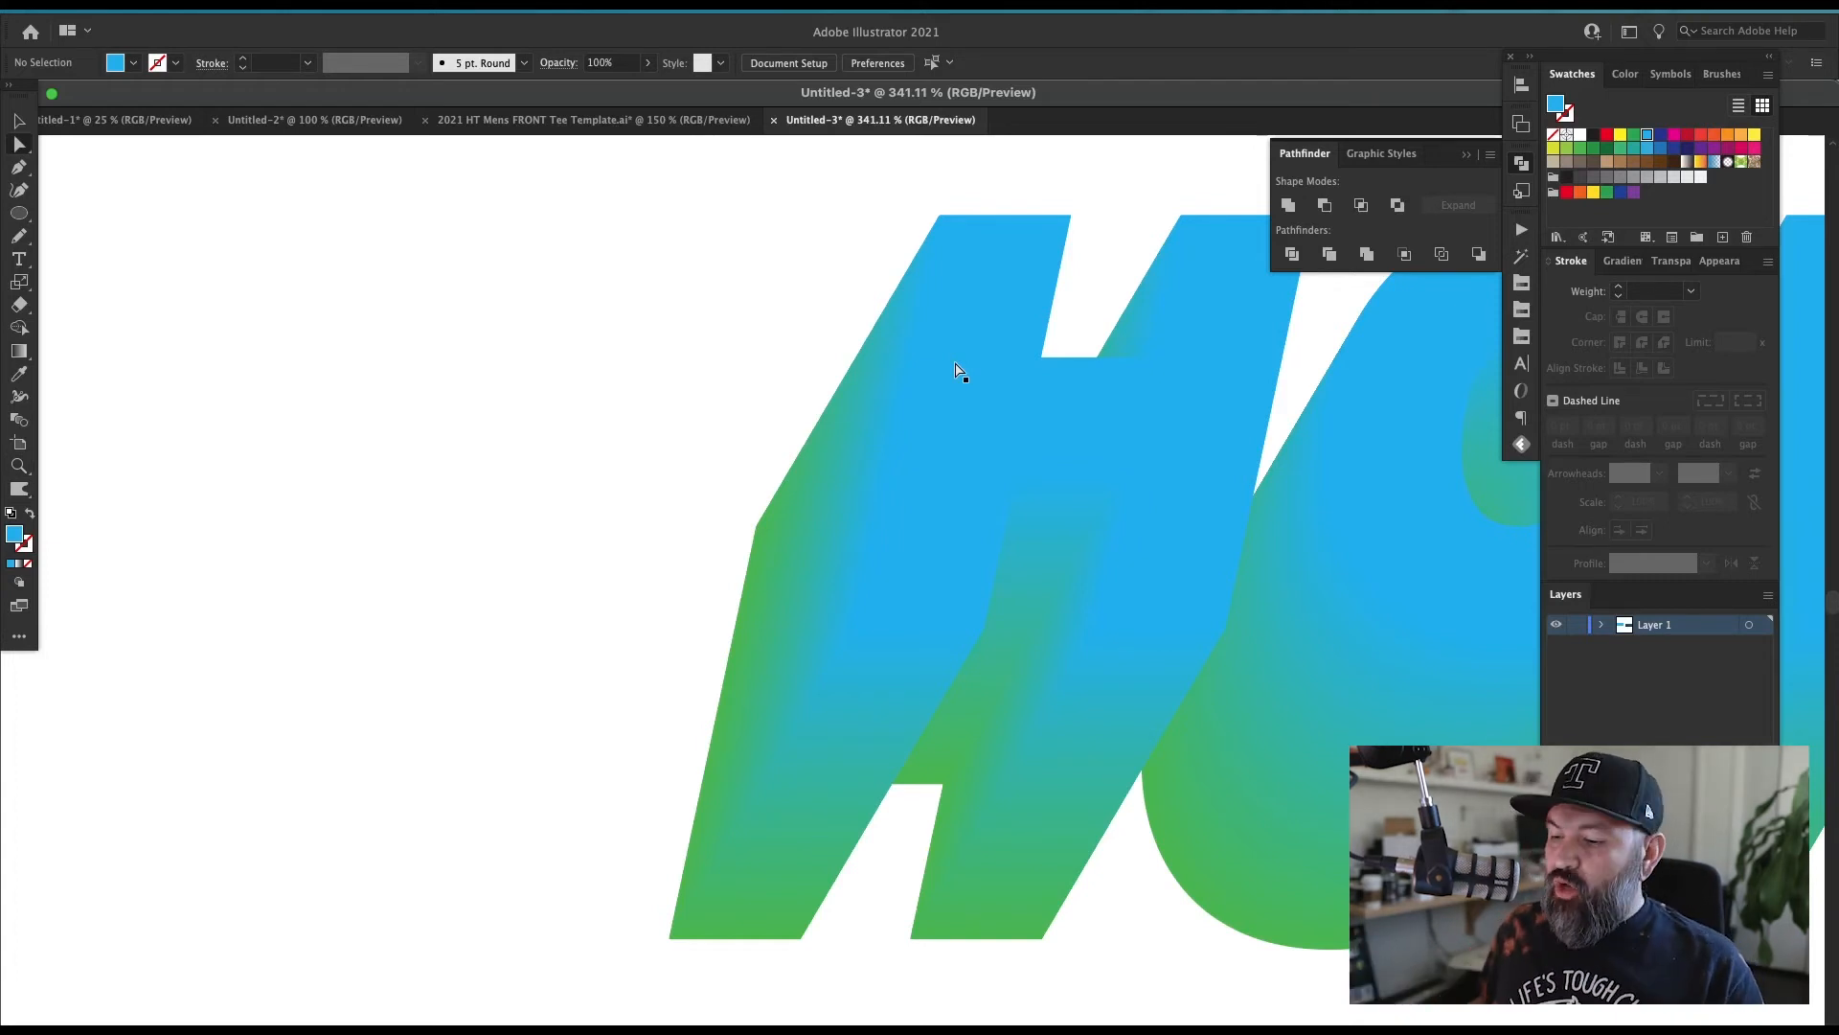
click(967, 428)
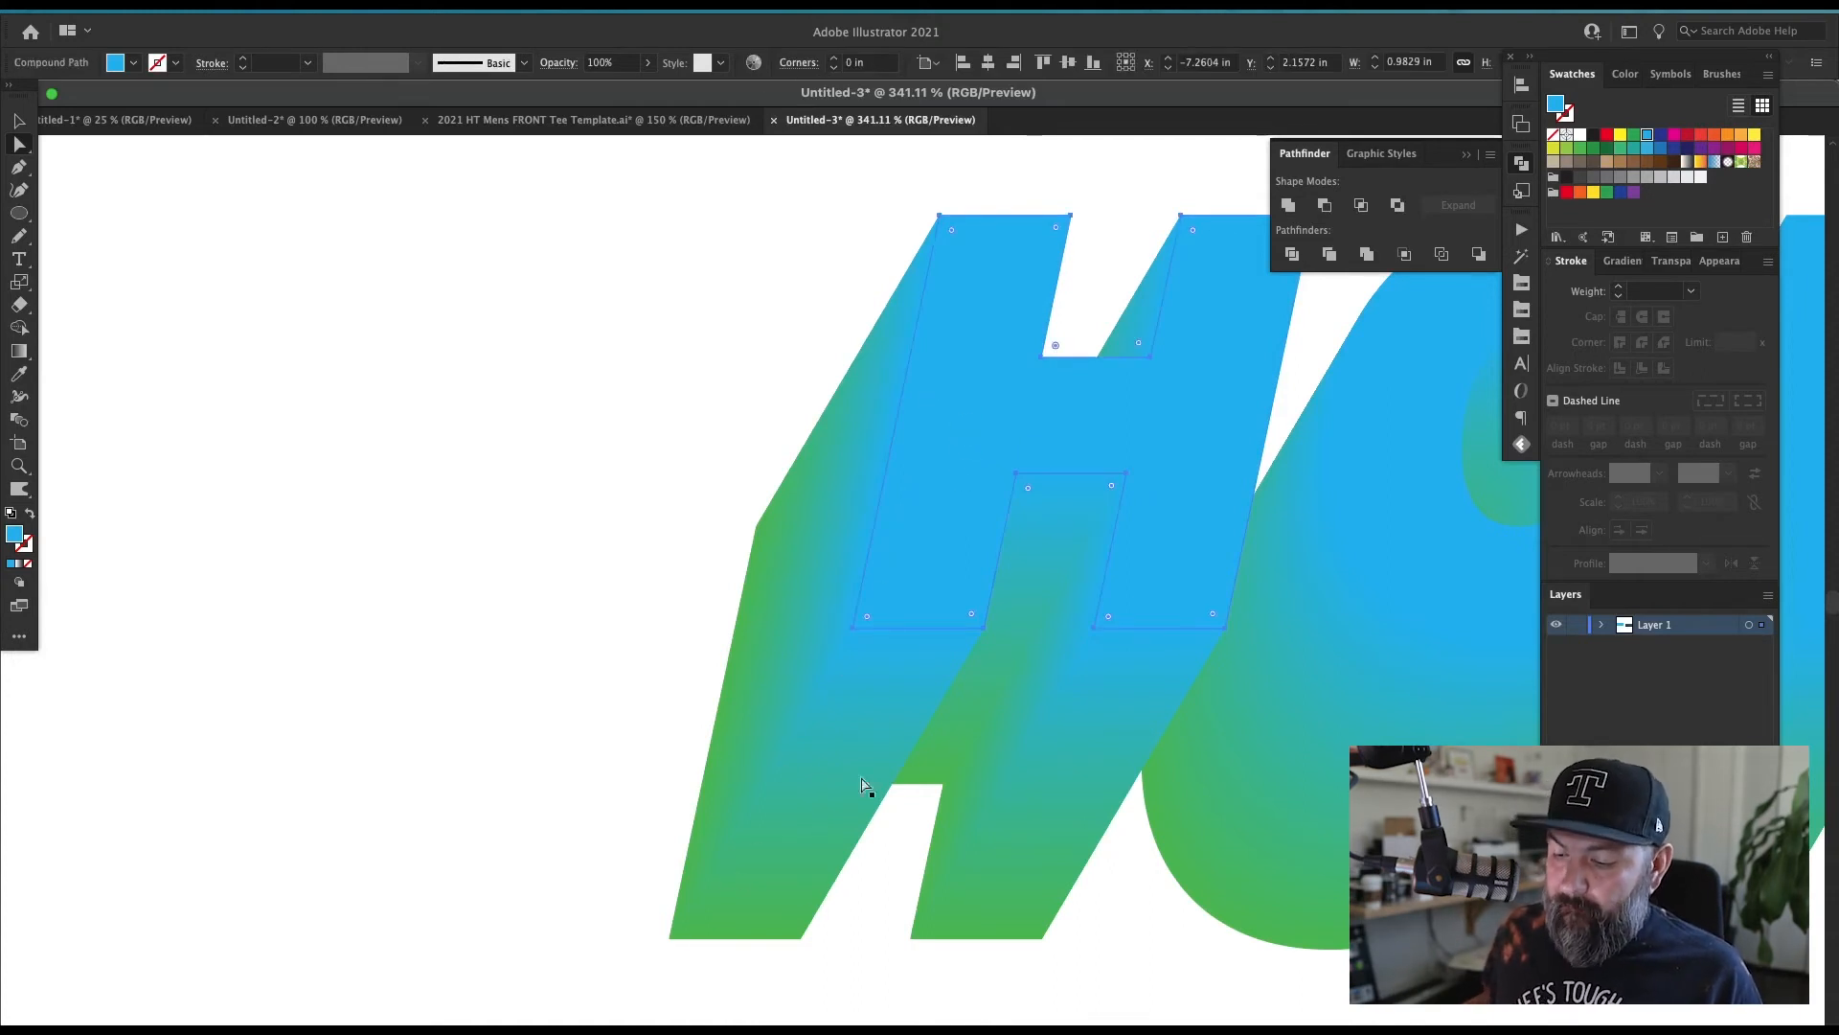
drag(878, 502, 549, 391)
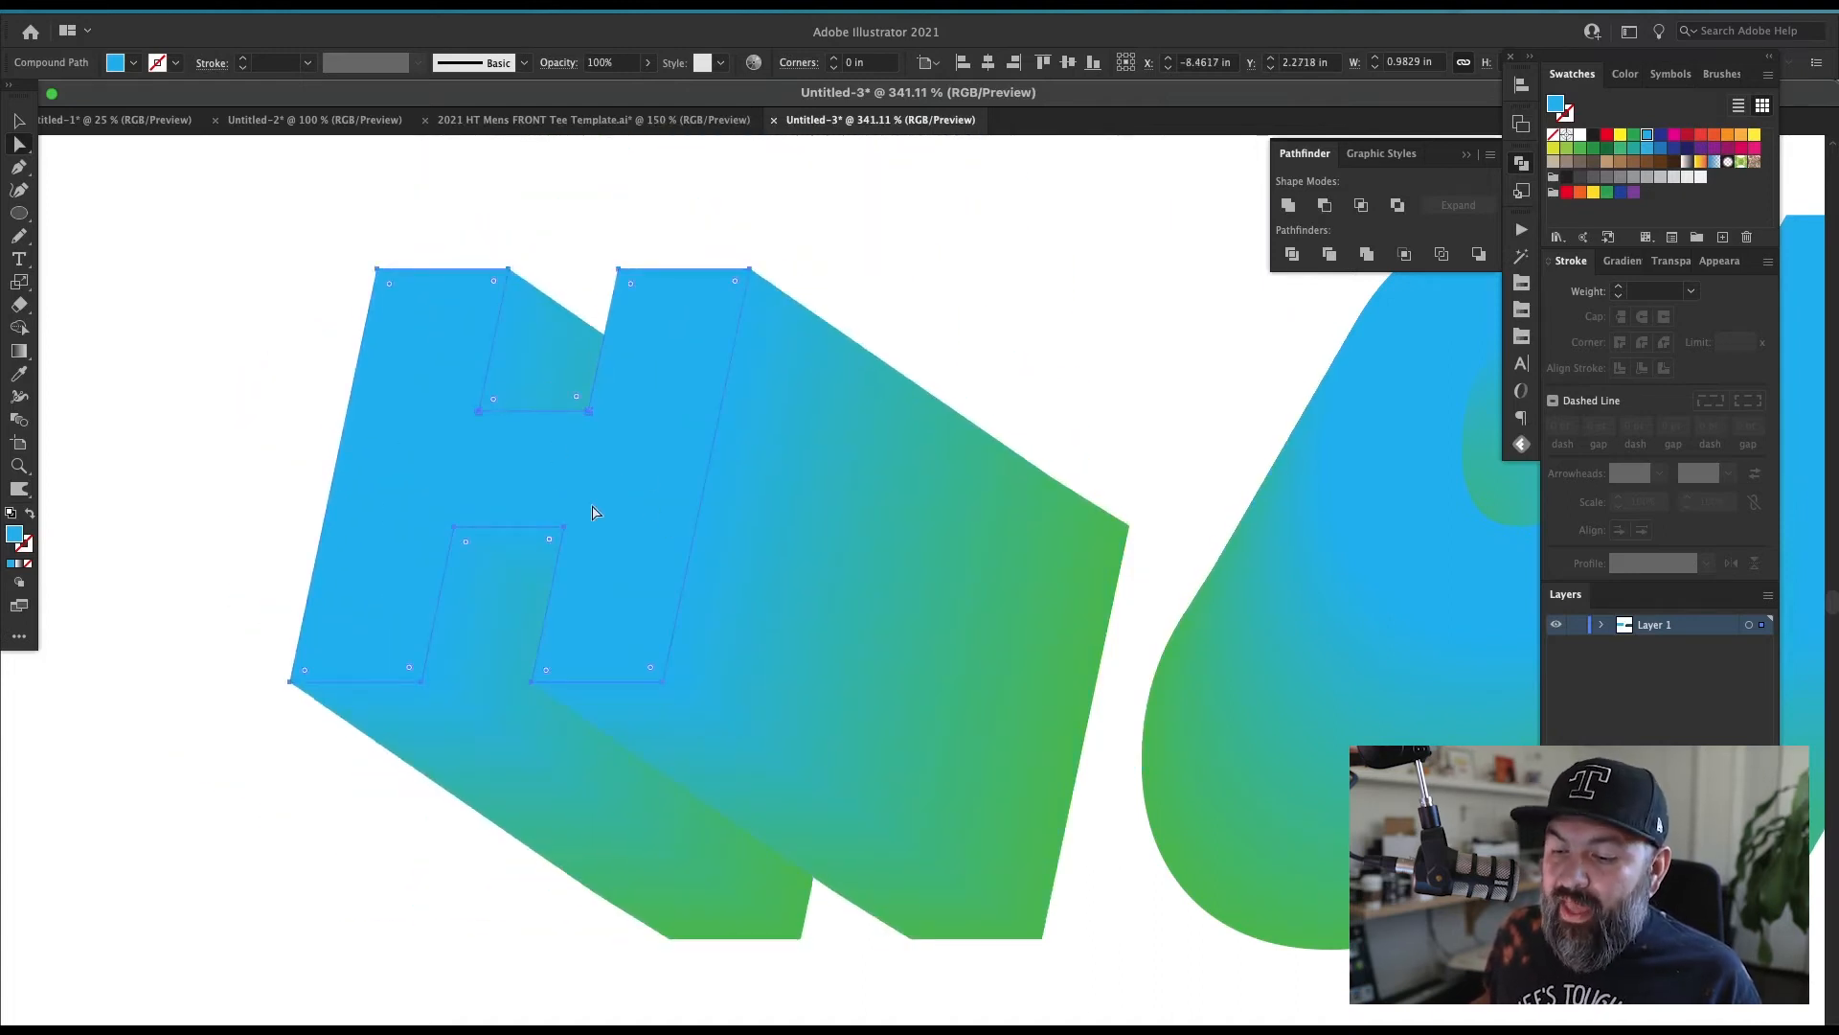
Step: Give the front H a 1 pt black stroke and the rear green H a 1 pt red stroke, and deselect them
click(1592, 142)
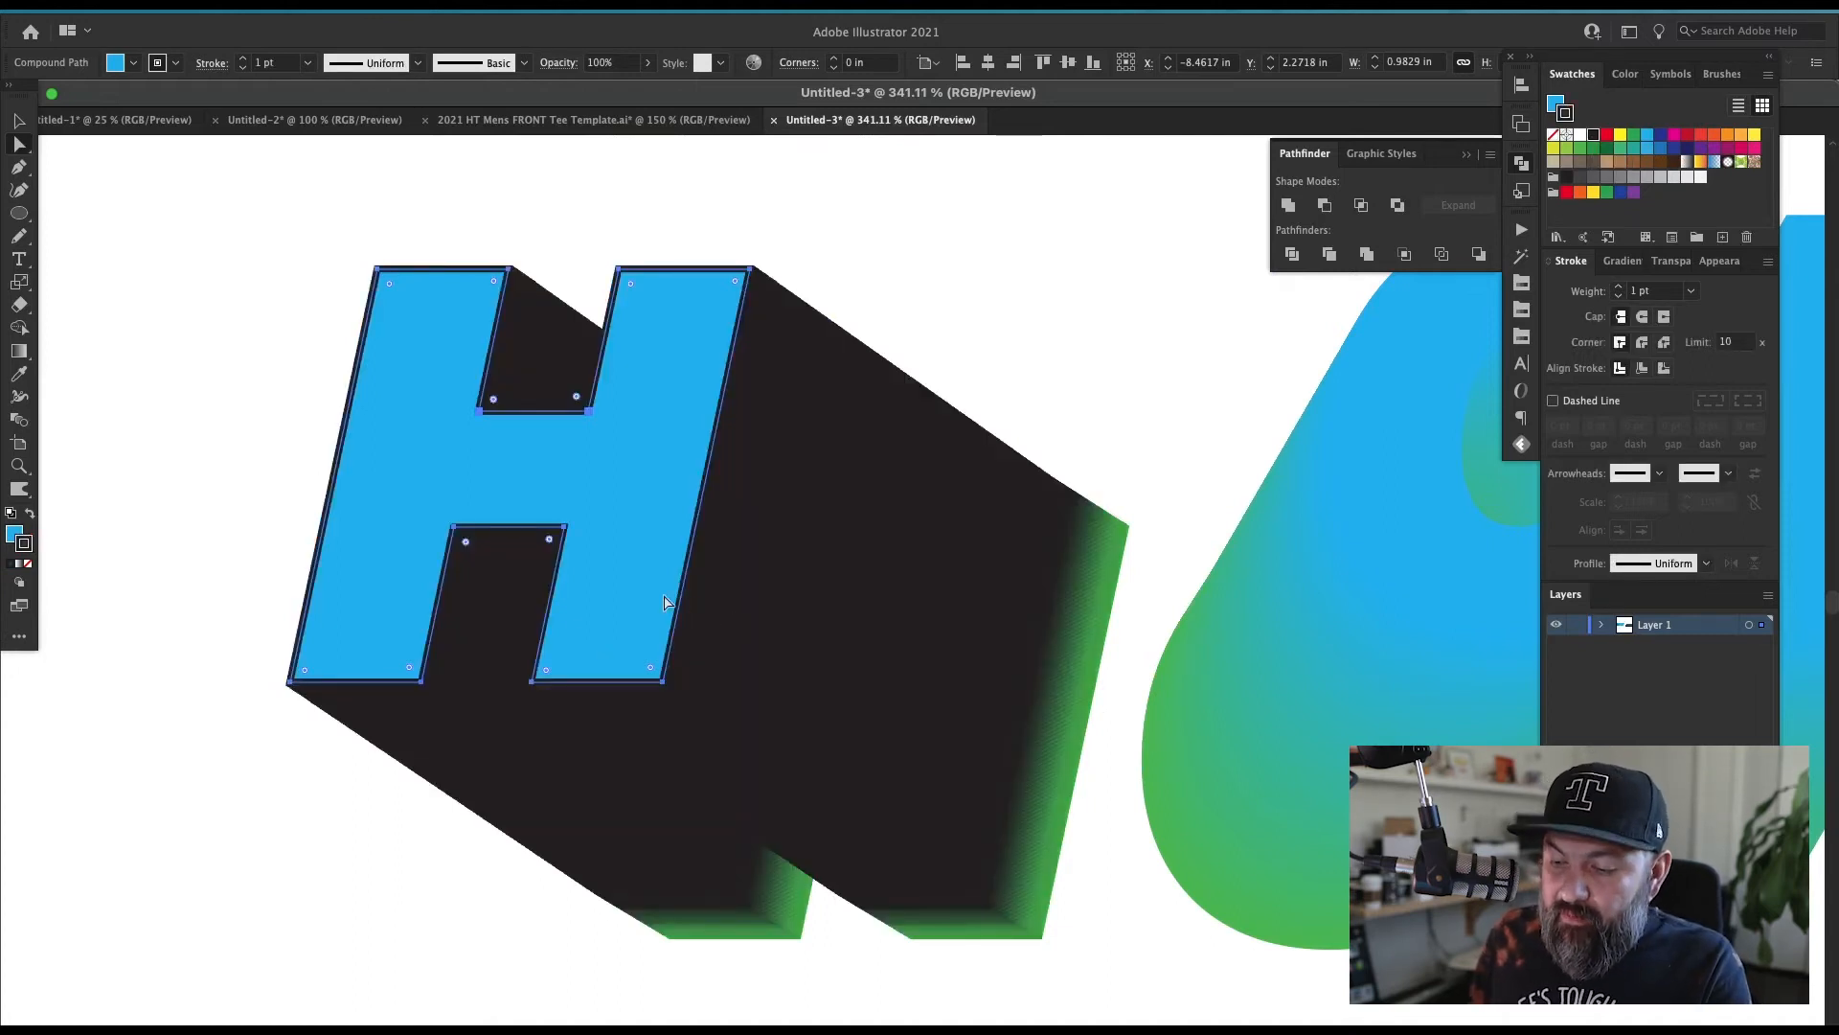
click(1073, 719)
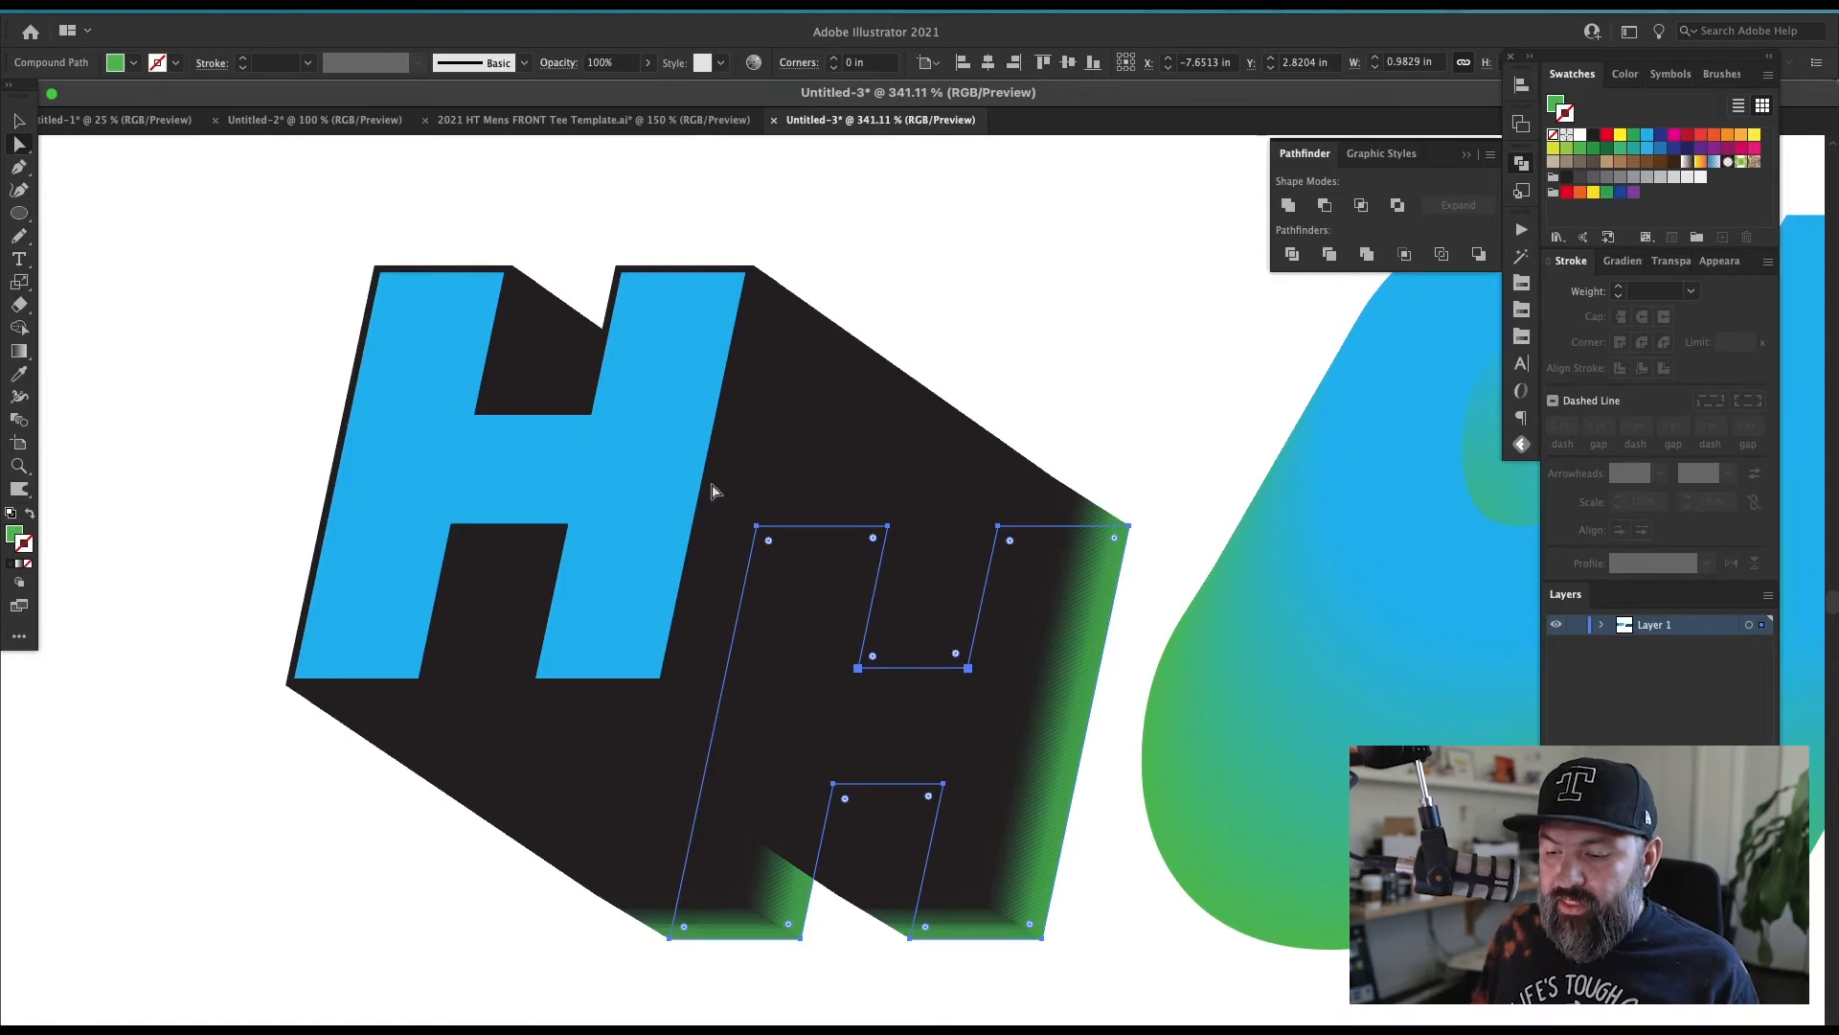
click(1061, 402)
click(1069, 630)
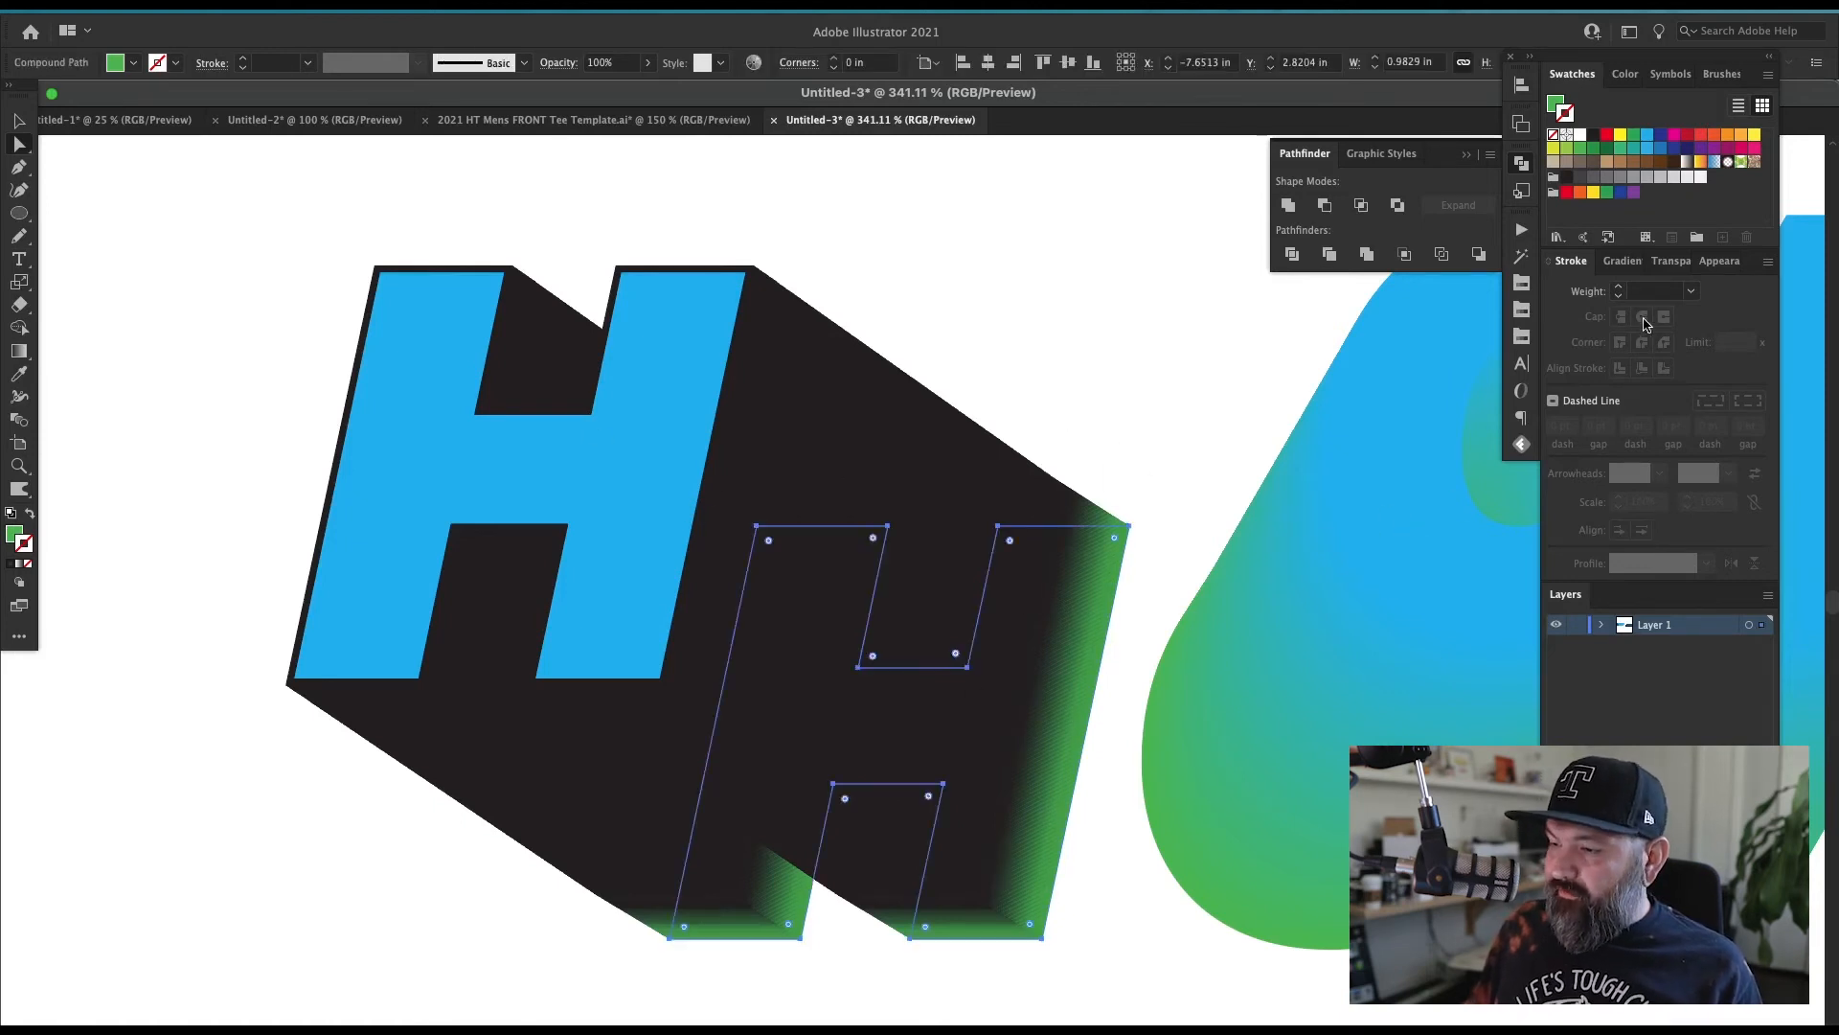
click(1608, 140)
click(981, 419)
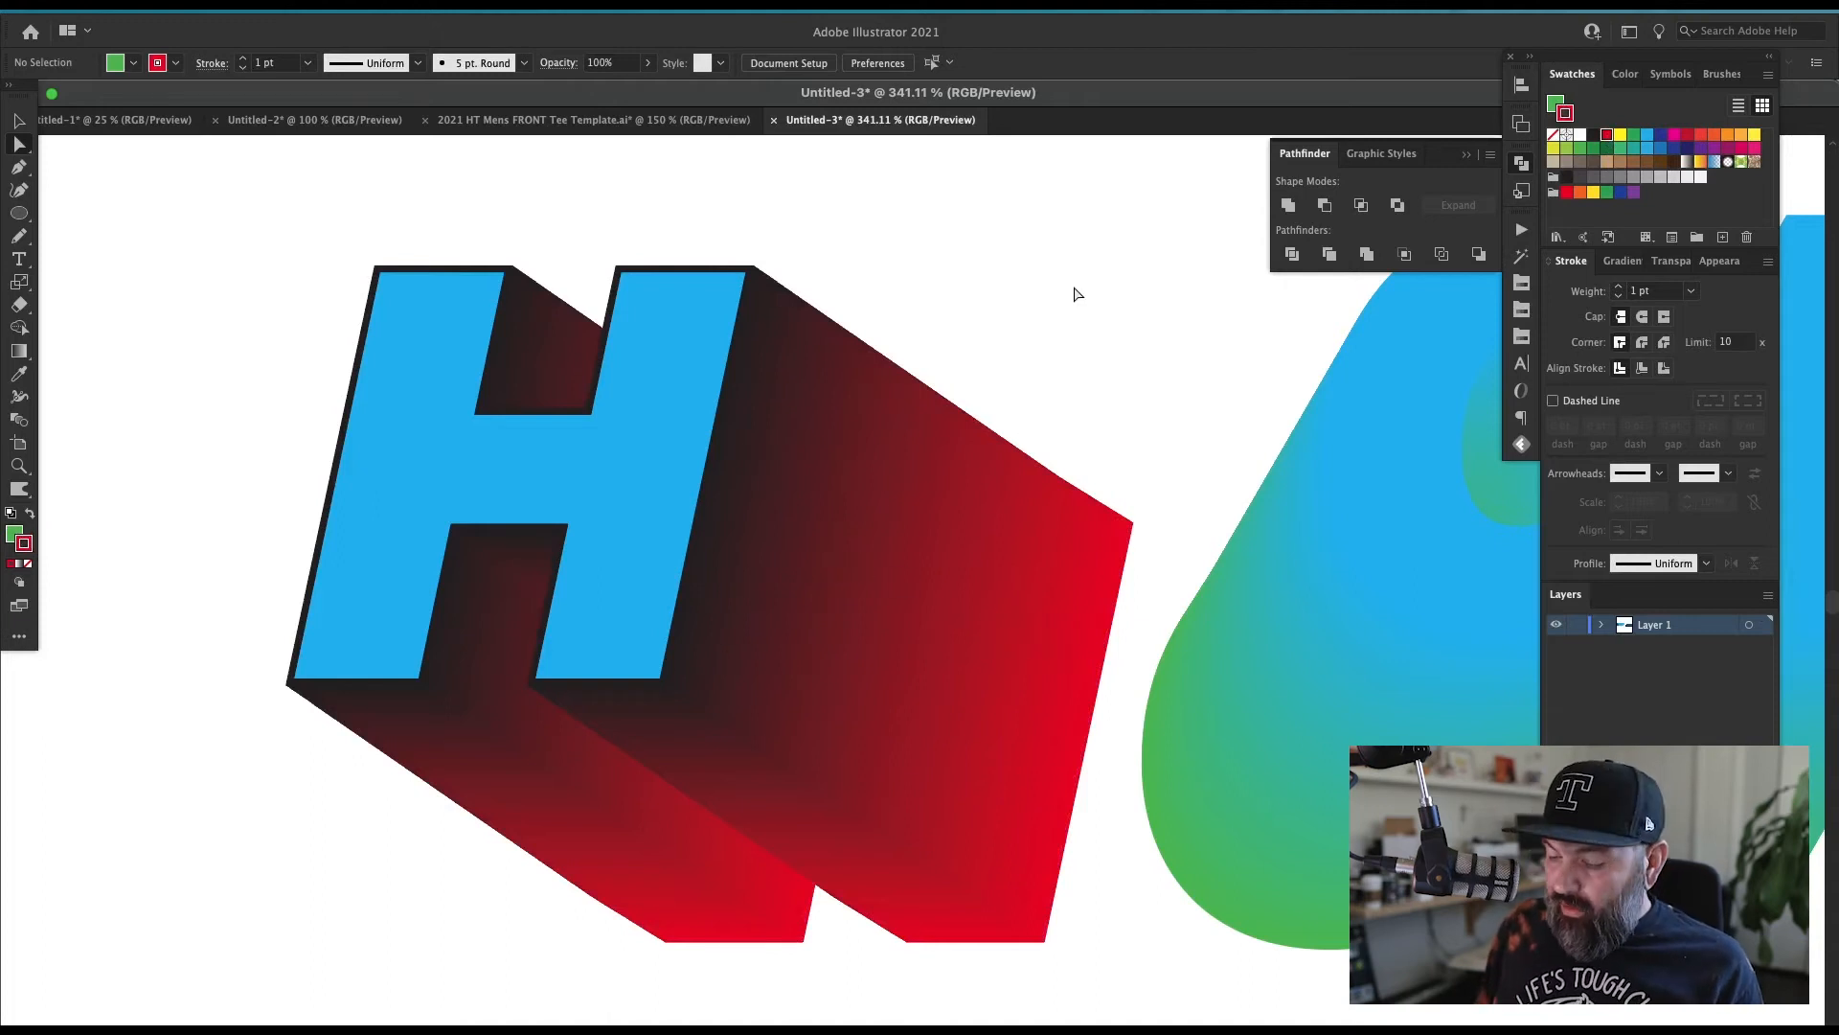
Step: Delete the example blend beside the artboard and the blue lettering pasted over the black HOWDY! blend
key(ctrl+minus)
key(ctrl+minus)
key(ctrl+minus)
key(ctrl+minus)
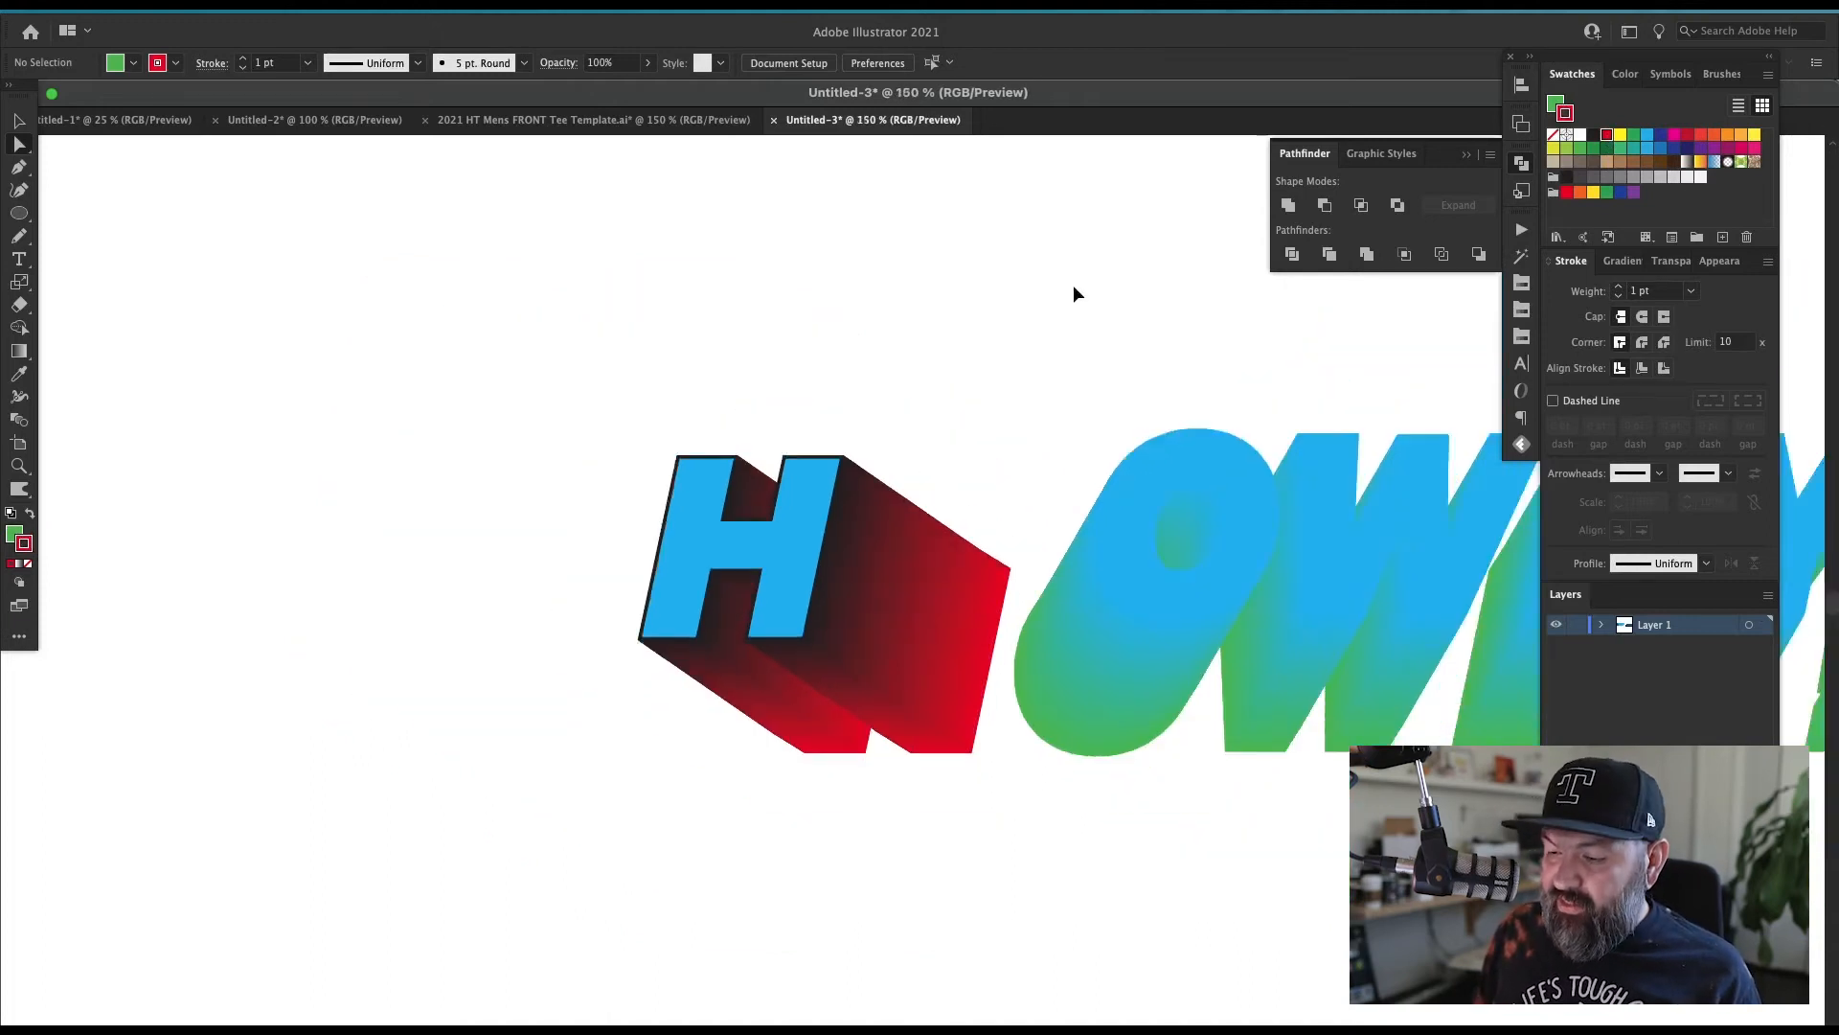
key(v)
drag(975, 481, 210, 842)
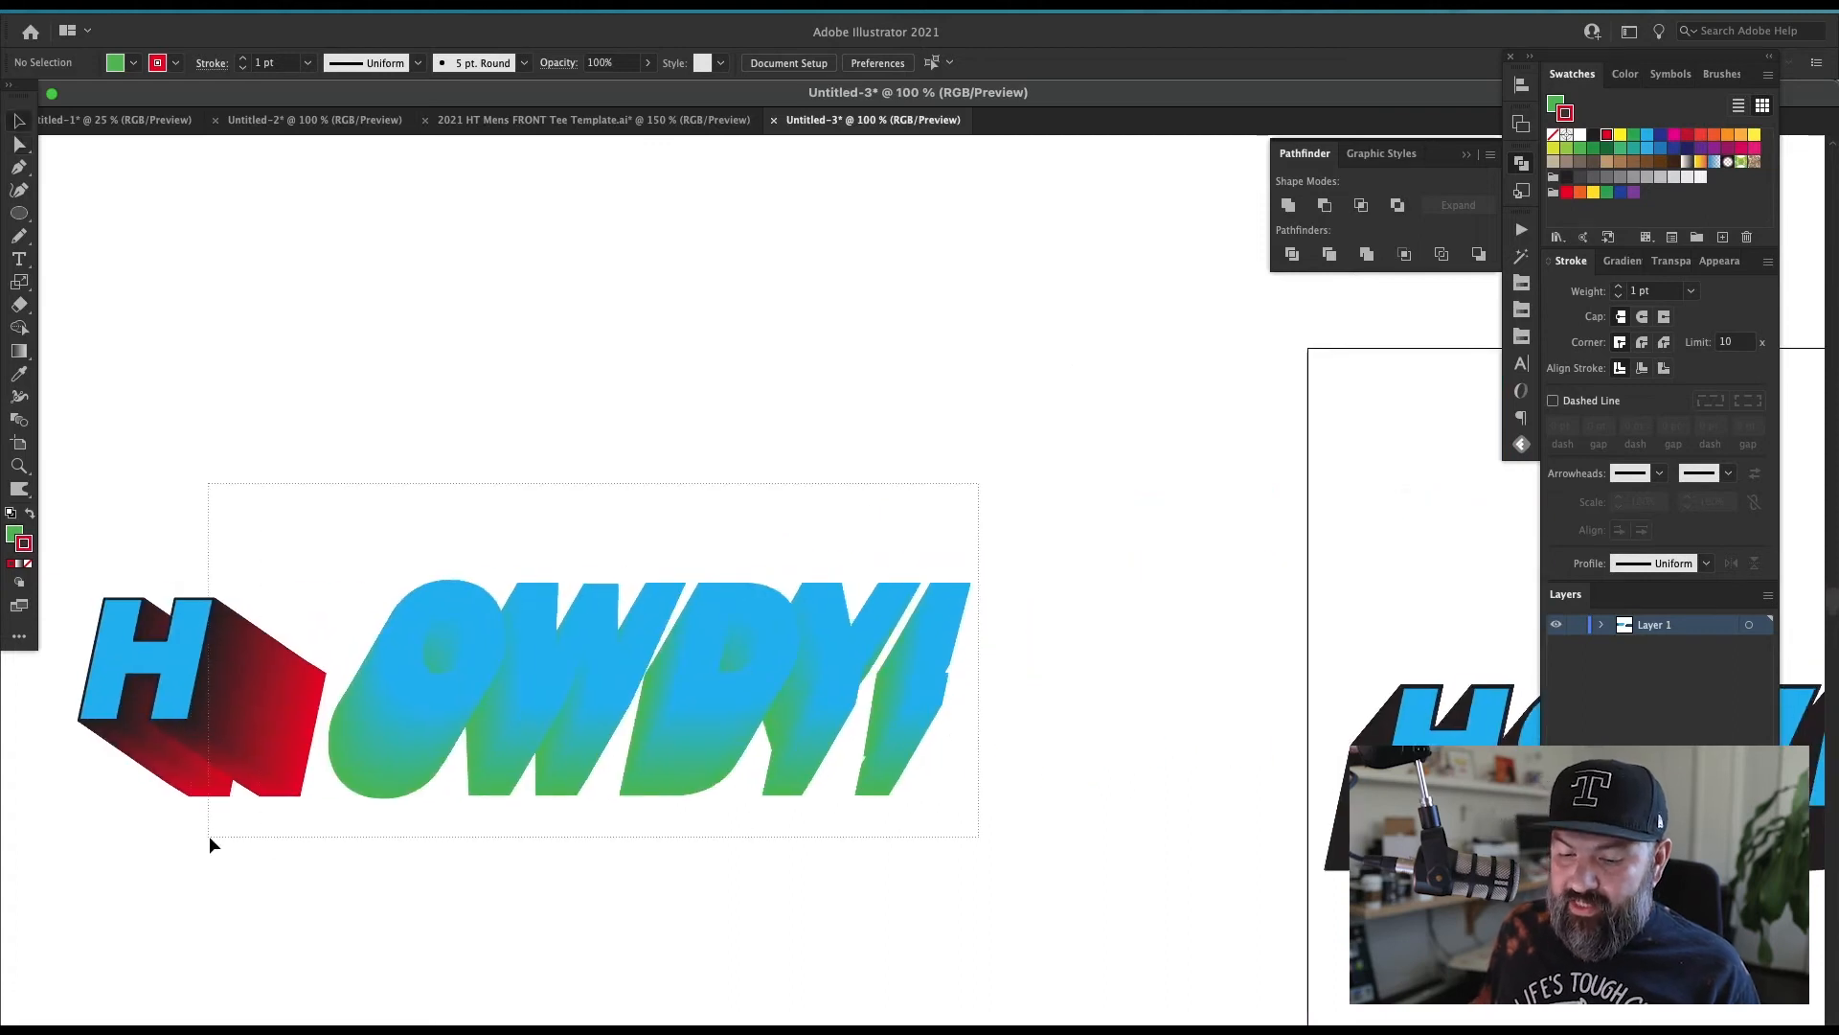
key(Delete)
drag(978, 658, 852, 655)
click(852, 657)
key(Delete)
Step: Select the front and back letter outlines inside the black HOWDY! blend to view their anchor points, and deselect them
key(a)
click(850, 656)
shift+click(800, 774)
click(982, 580)
drag(835, 534, 1360, 765)
drag(1494, 820, 692, 562)
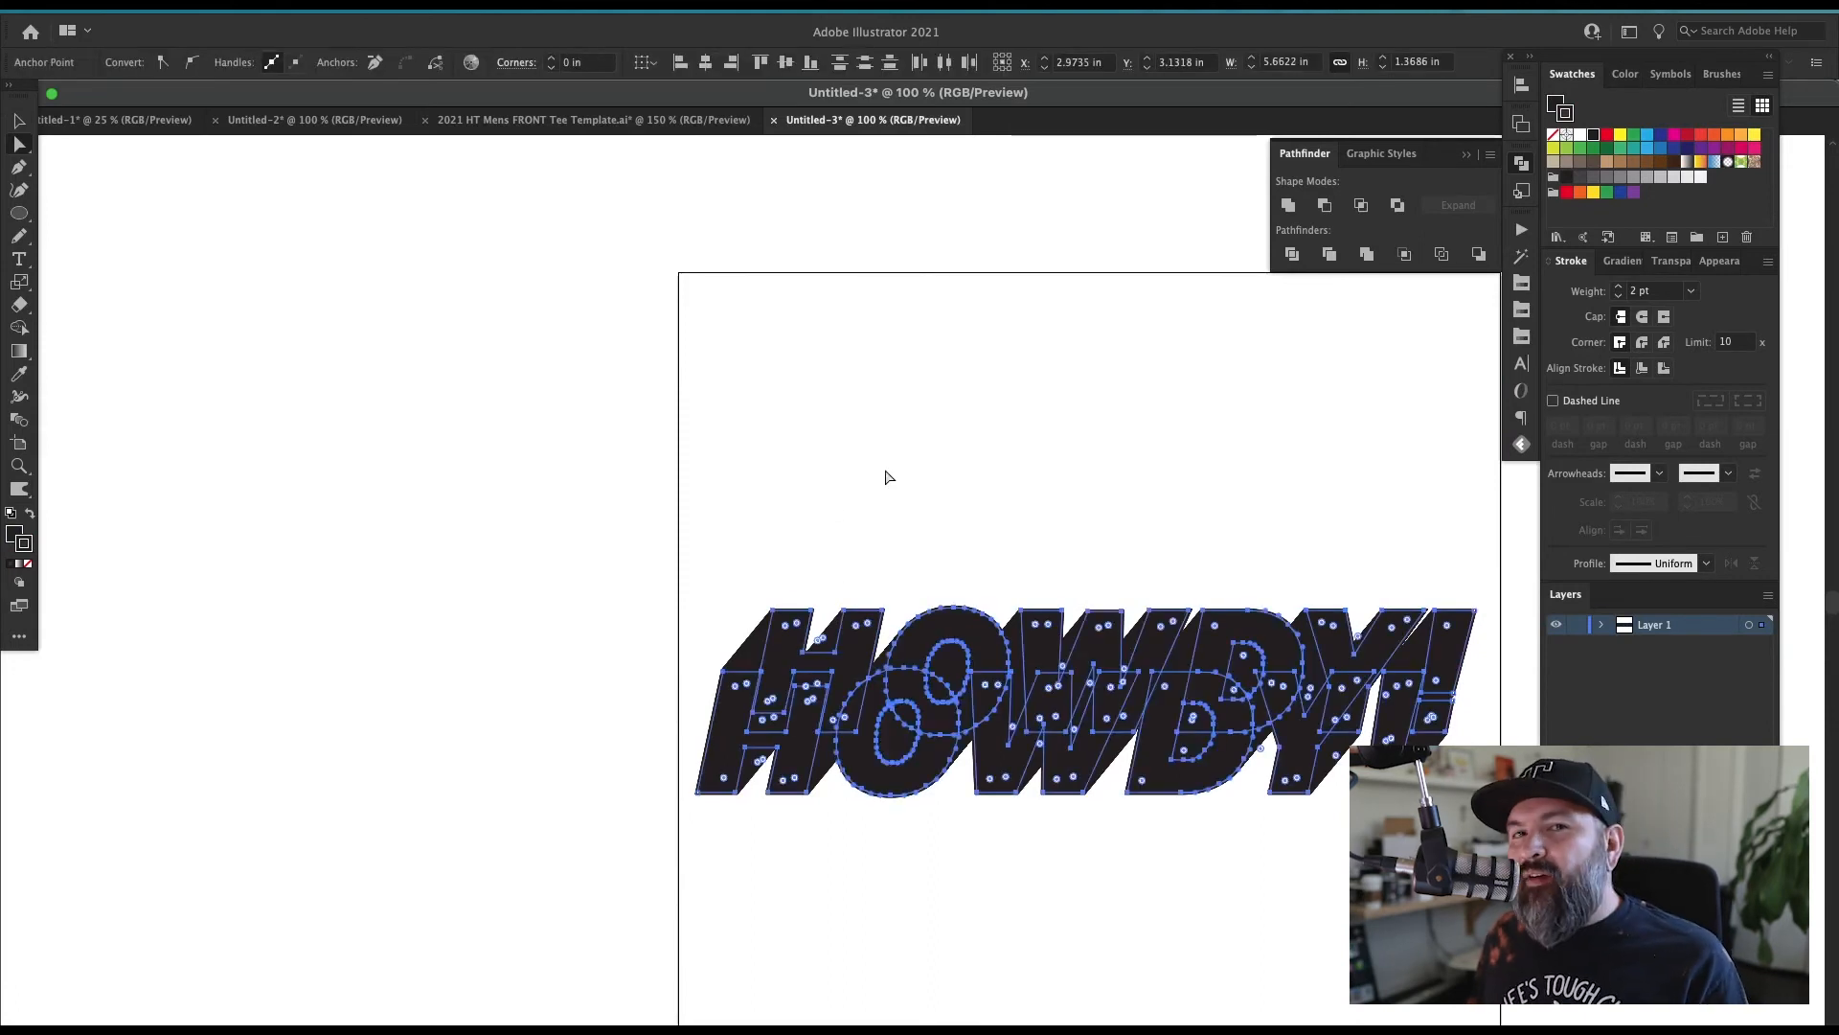
click(1170, 458)
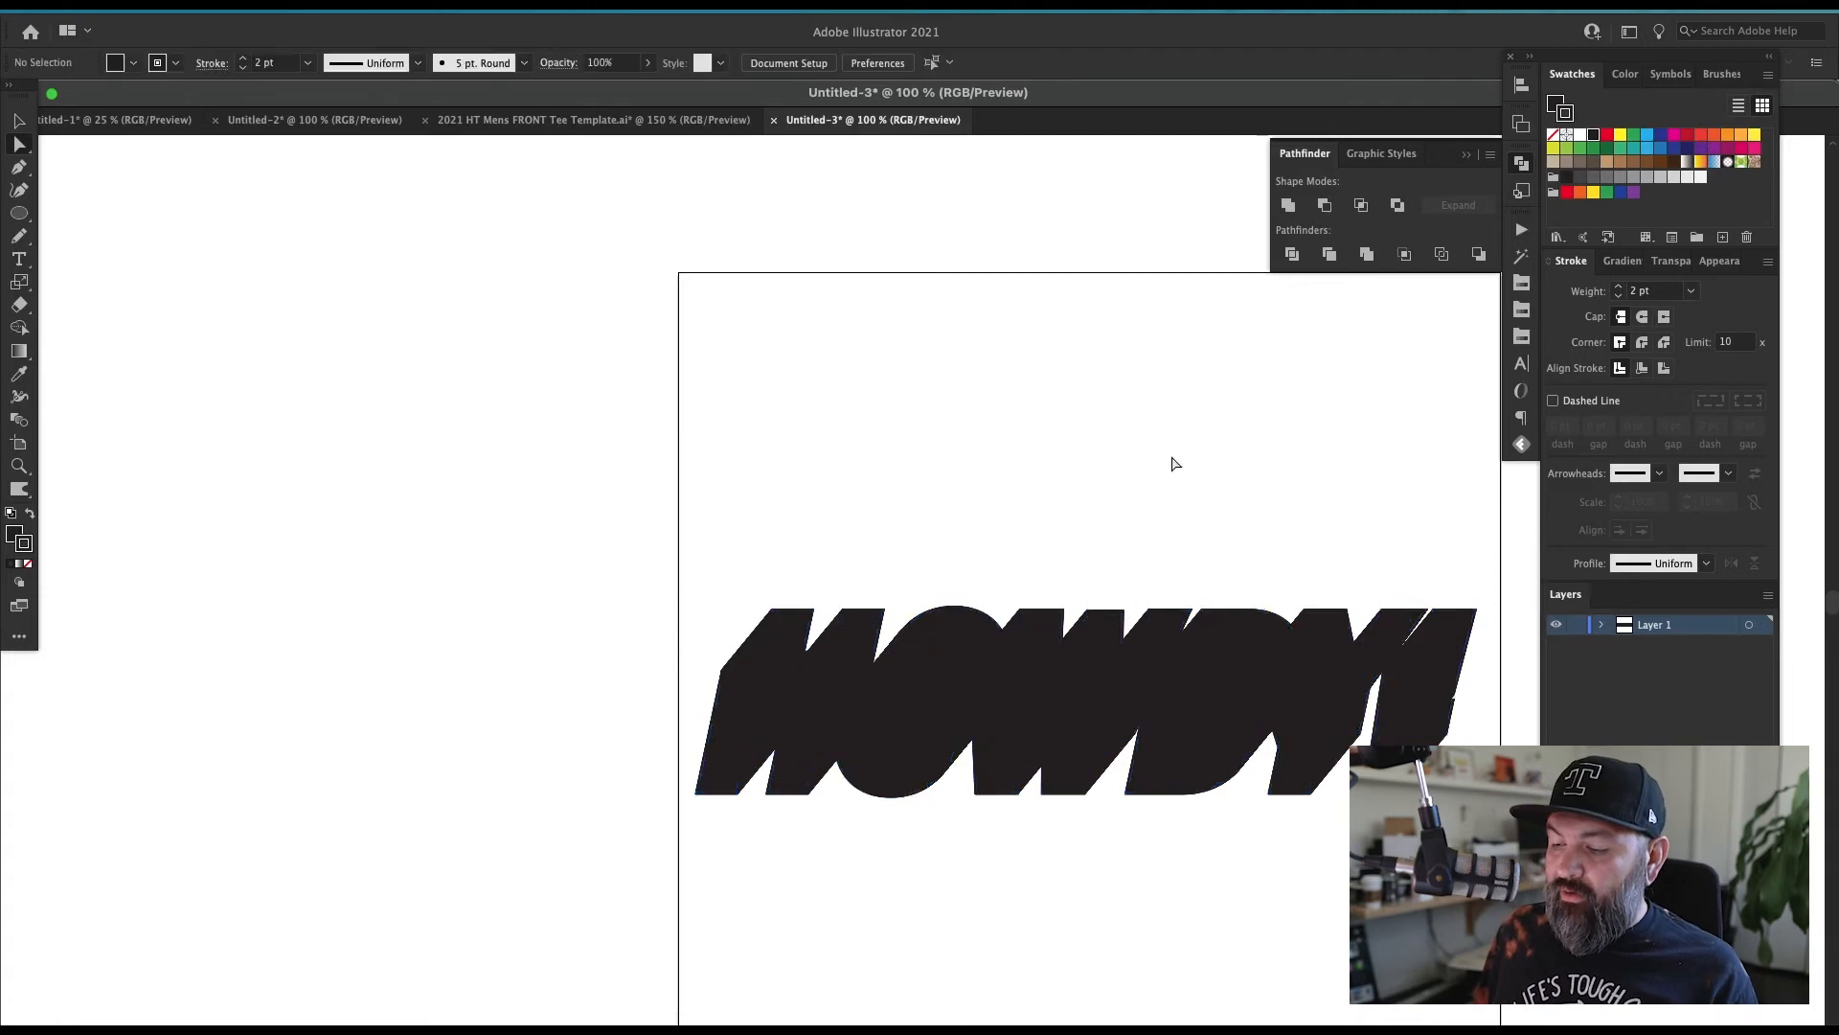
Step: Expand the black HOWDY! blend and then its fills and strokes, and deselect it
scroll(1169, 460, right, 4)
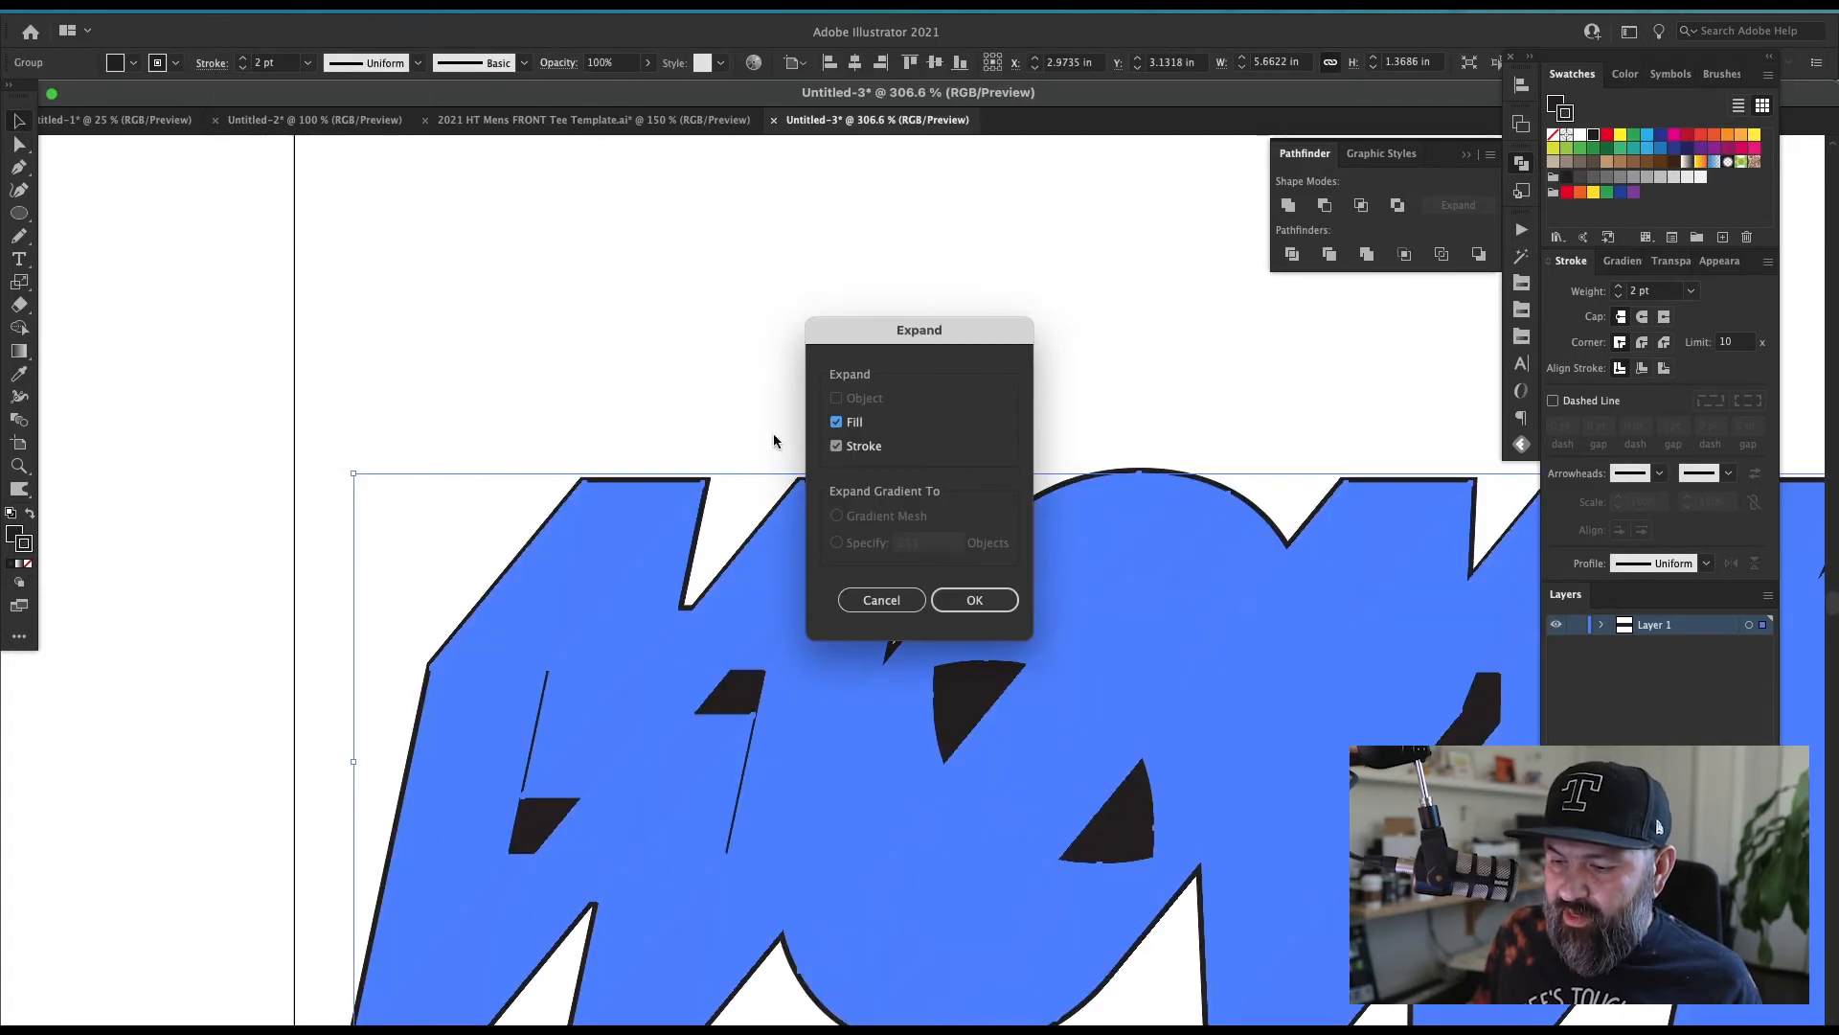
click(973, 601)
key(slash)
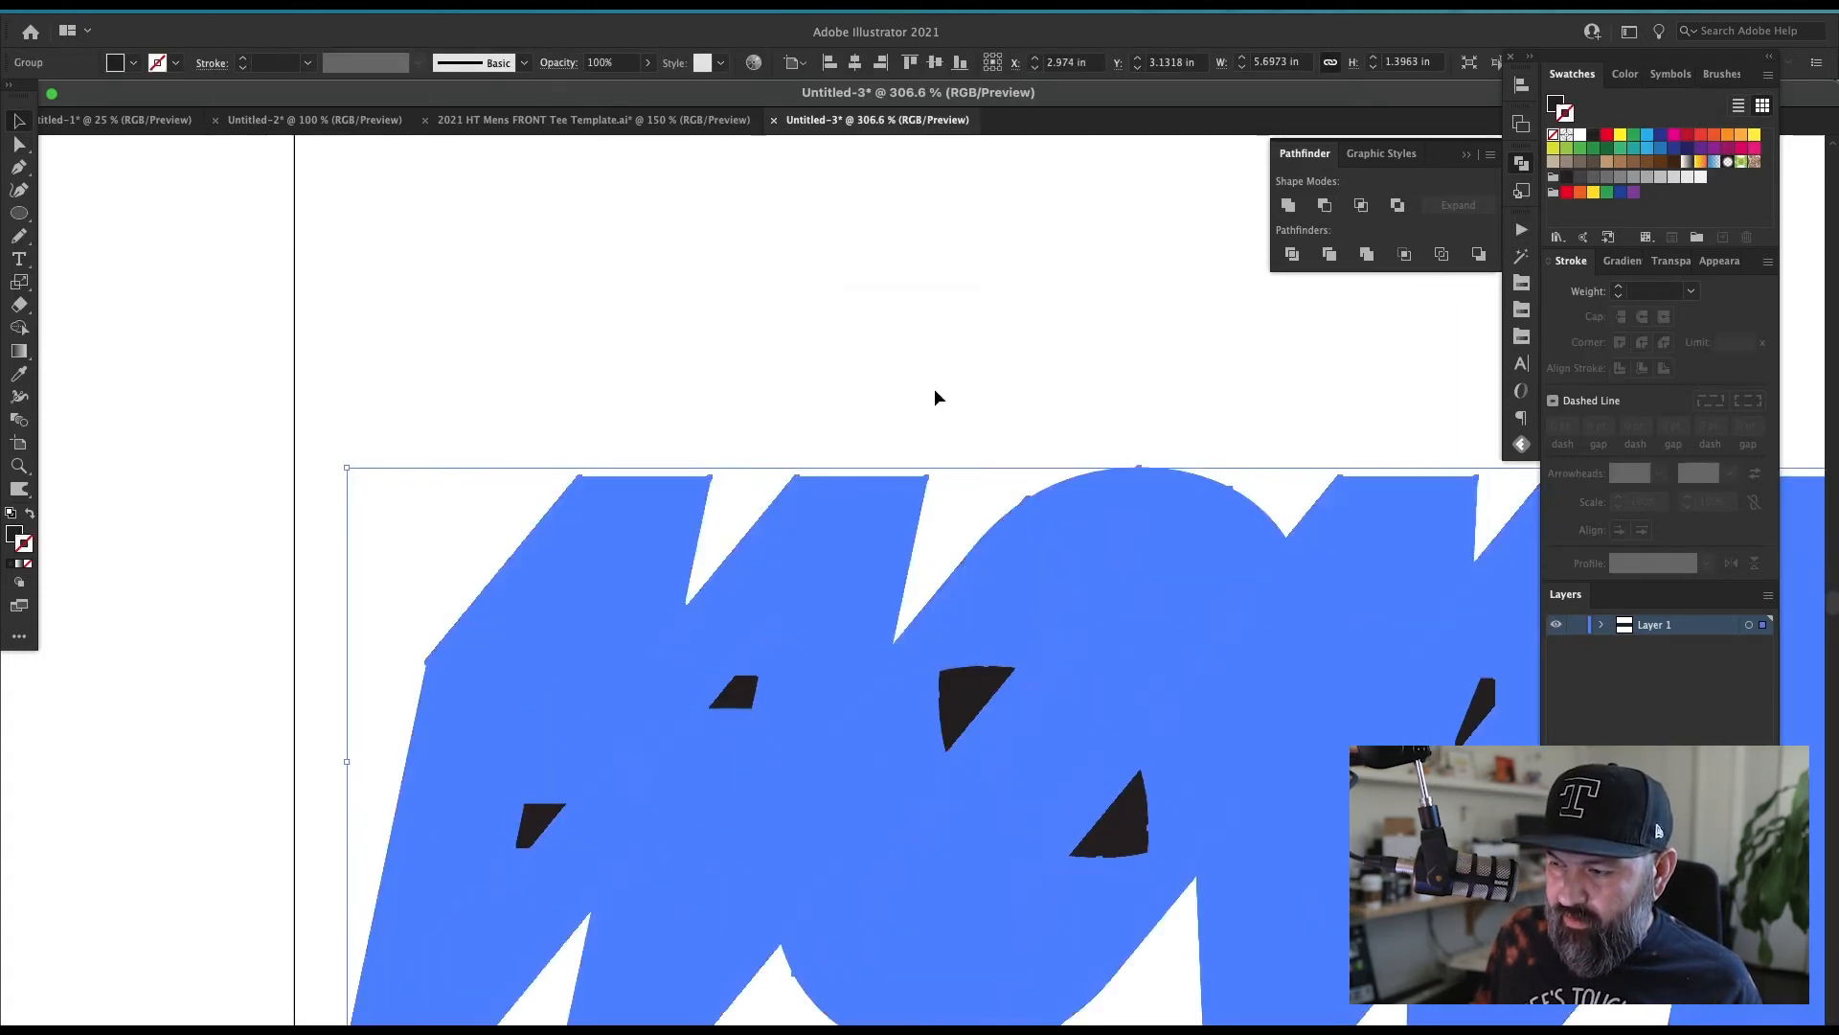
click(934, 389)
Step: Examine the expanded lettering's edges and overlaps up close, from the exclamation mark back along the word
key(super+1)
drag(934, 405, 727, 405)
key(z)
drag(1395, 526, 1093, 742)
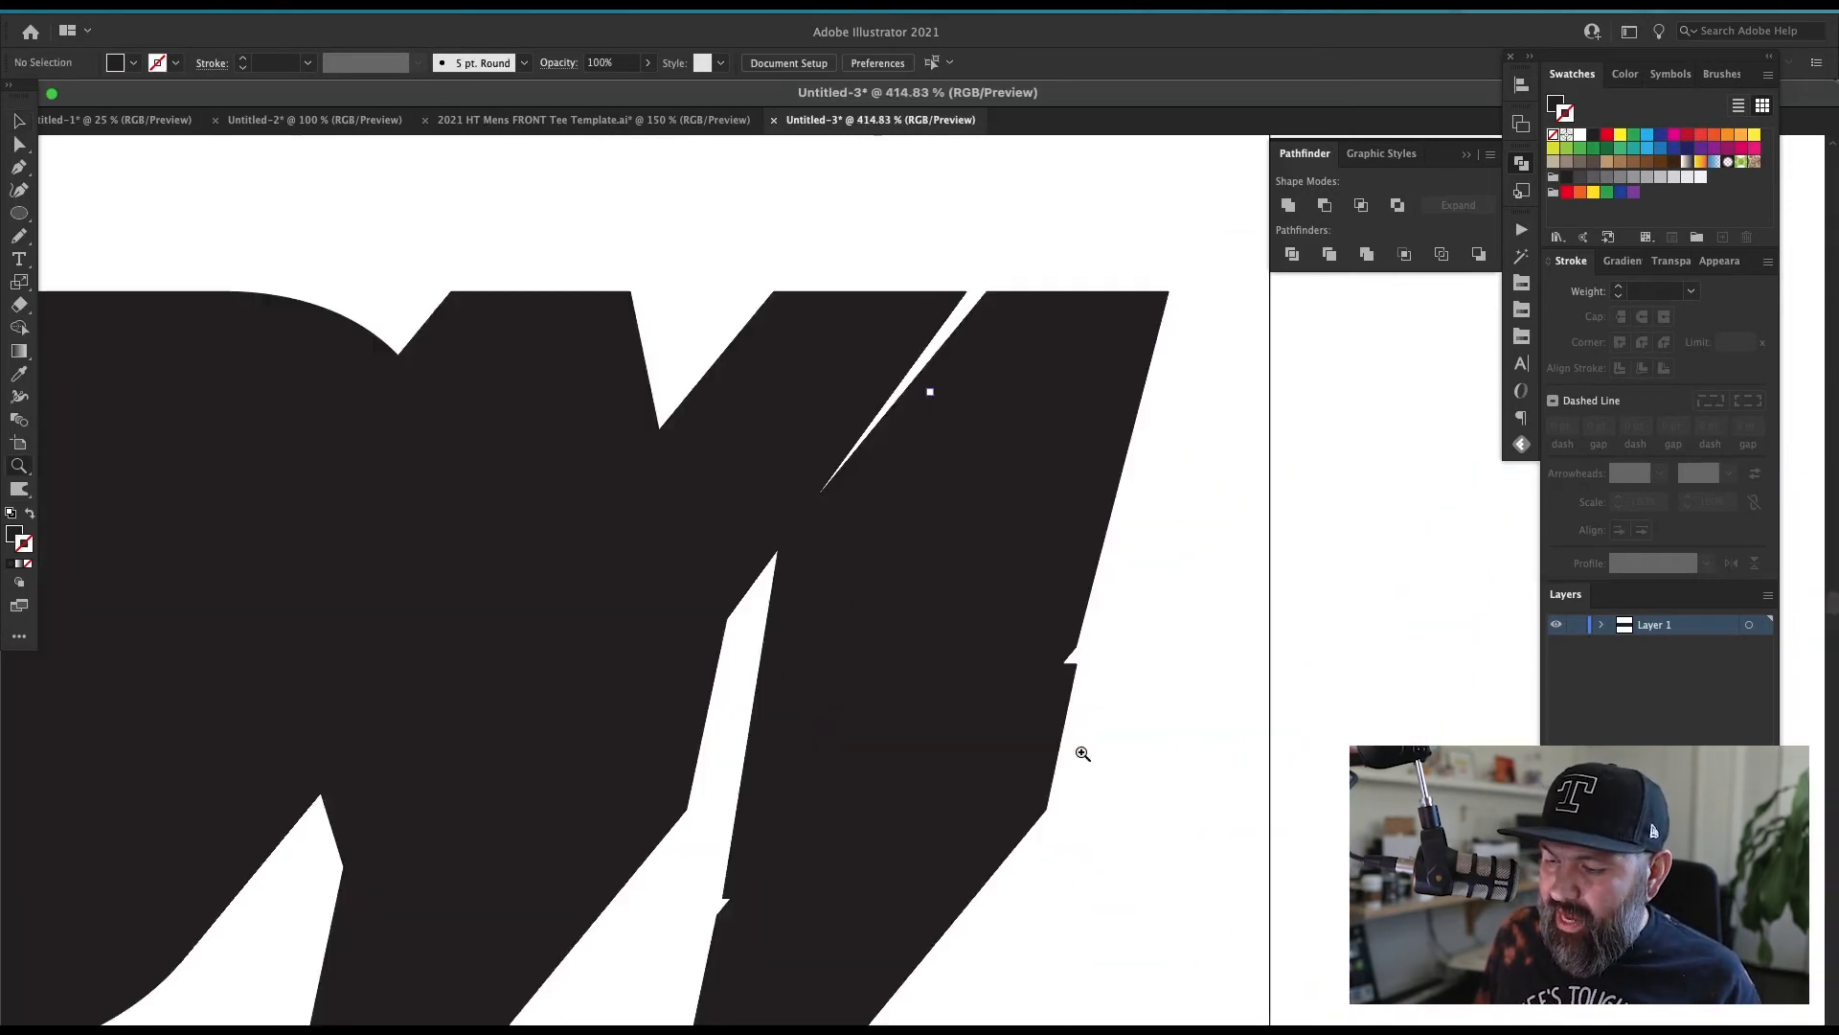
drag(1100, 671, 1021, 665)
key(v)
click(784, 596)
drag(438, 518, 1032, 510)
drag(363, 526, 1147, 501)
drag(579, 563, 1084, 554)
drag(693, 550, 1108, 531)
drag(666, 587, 573, 571)
Step: Try to unite all the expanded HOWDY! shapes with Pathfinder Unite, stop the process, and dismiss the alert
key(super+minus)
key(super+minus)
key(super+minus)
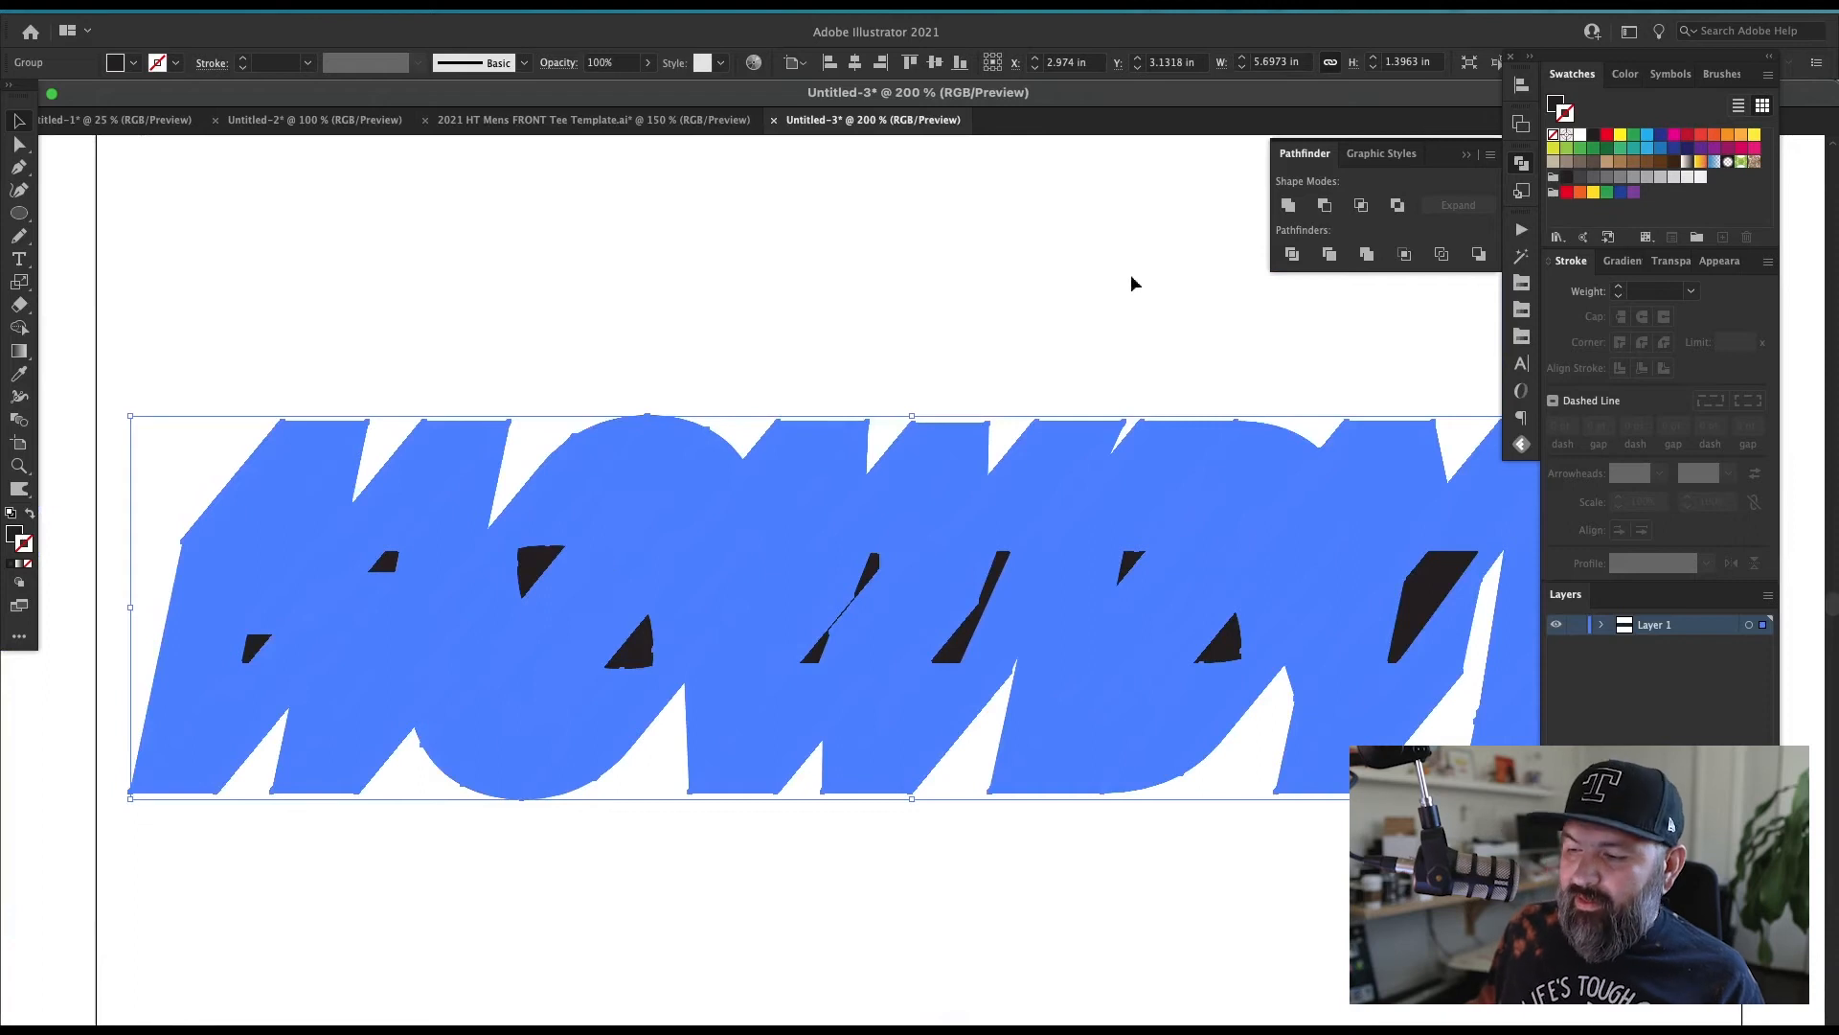
click(1288, 204)
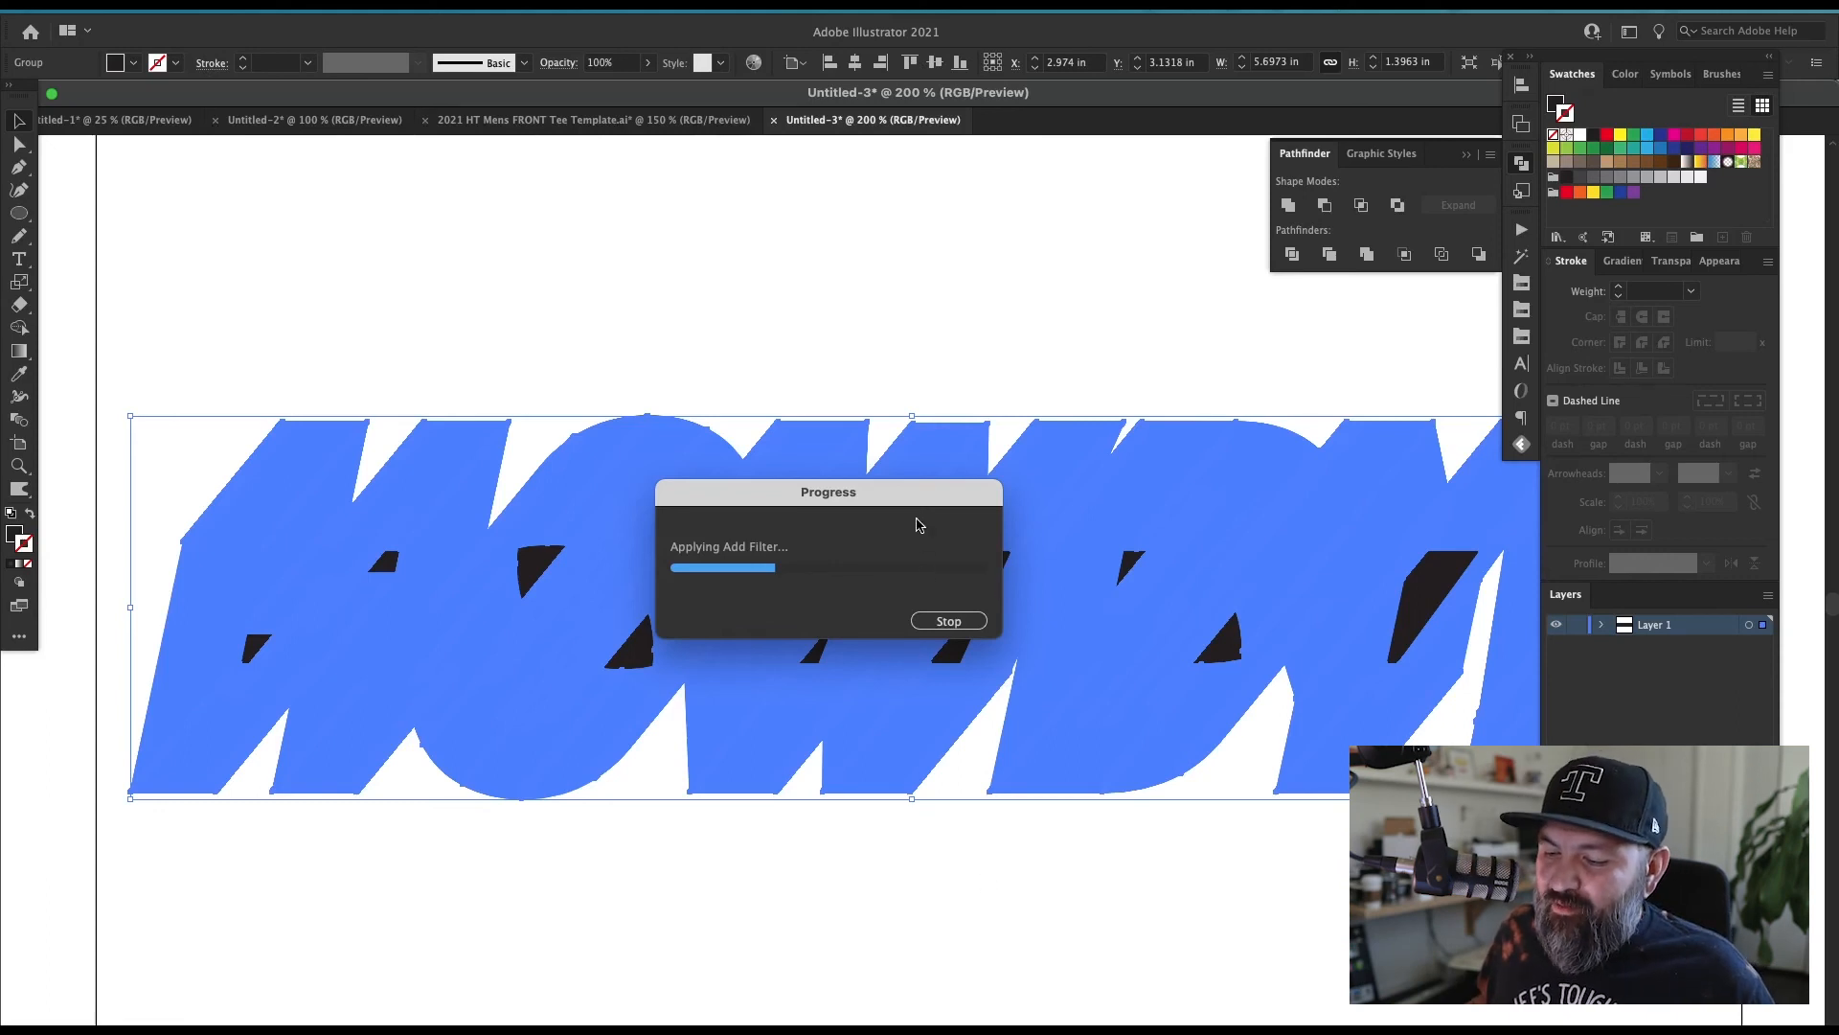
click(966, 624)
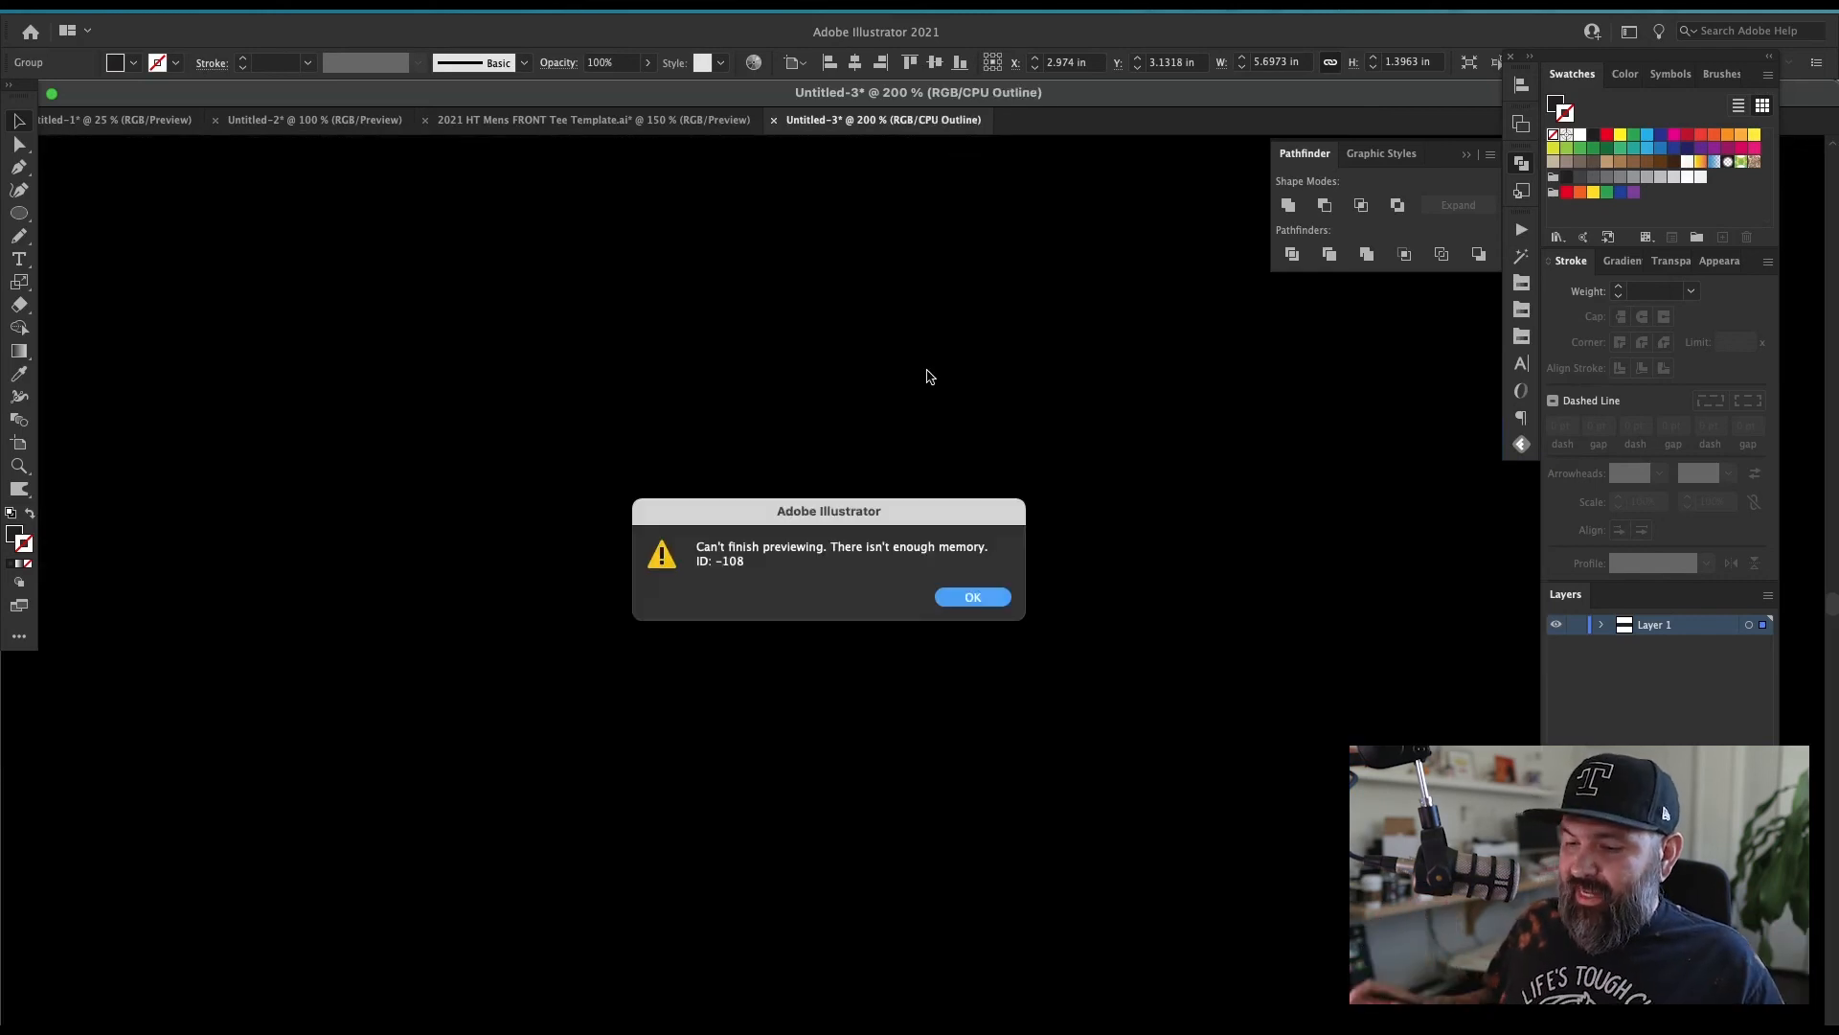
click(979, 599)
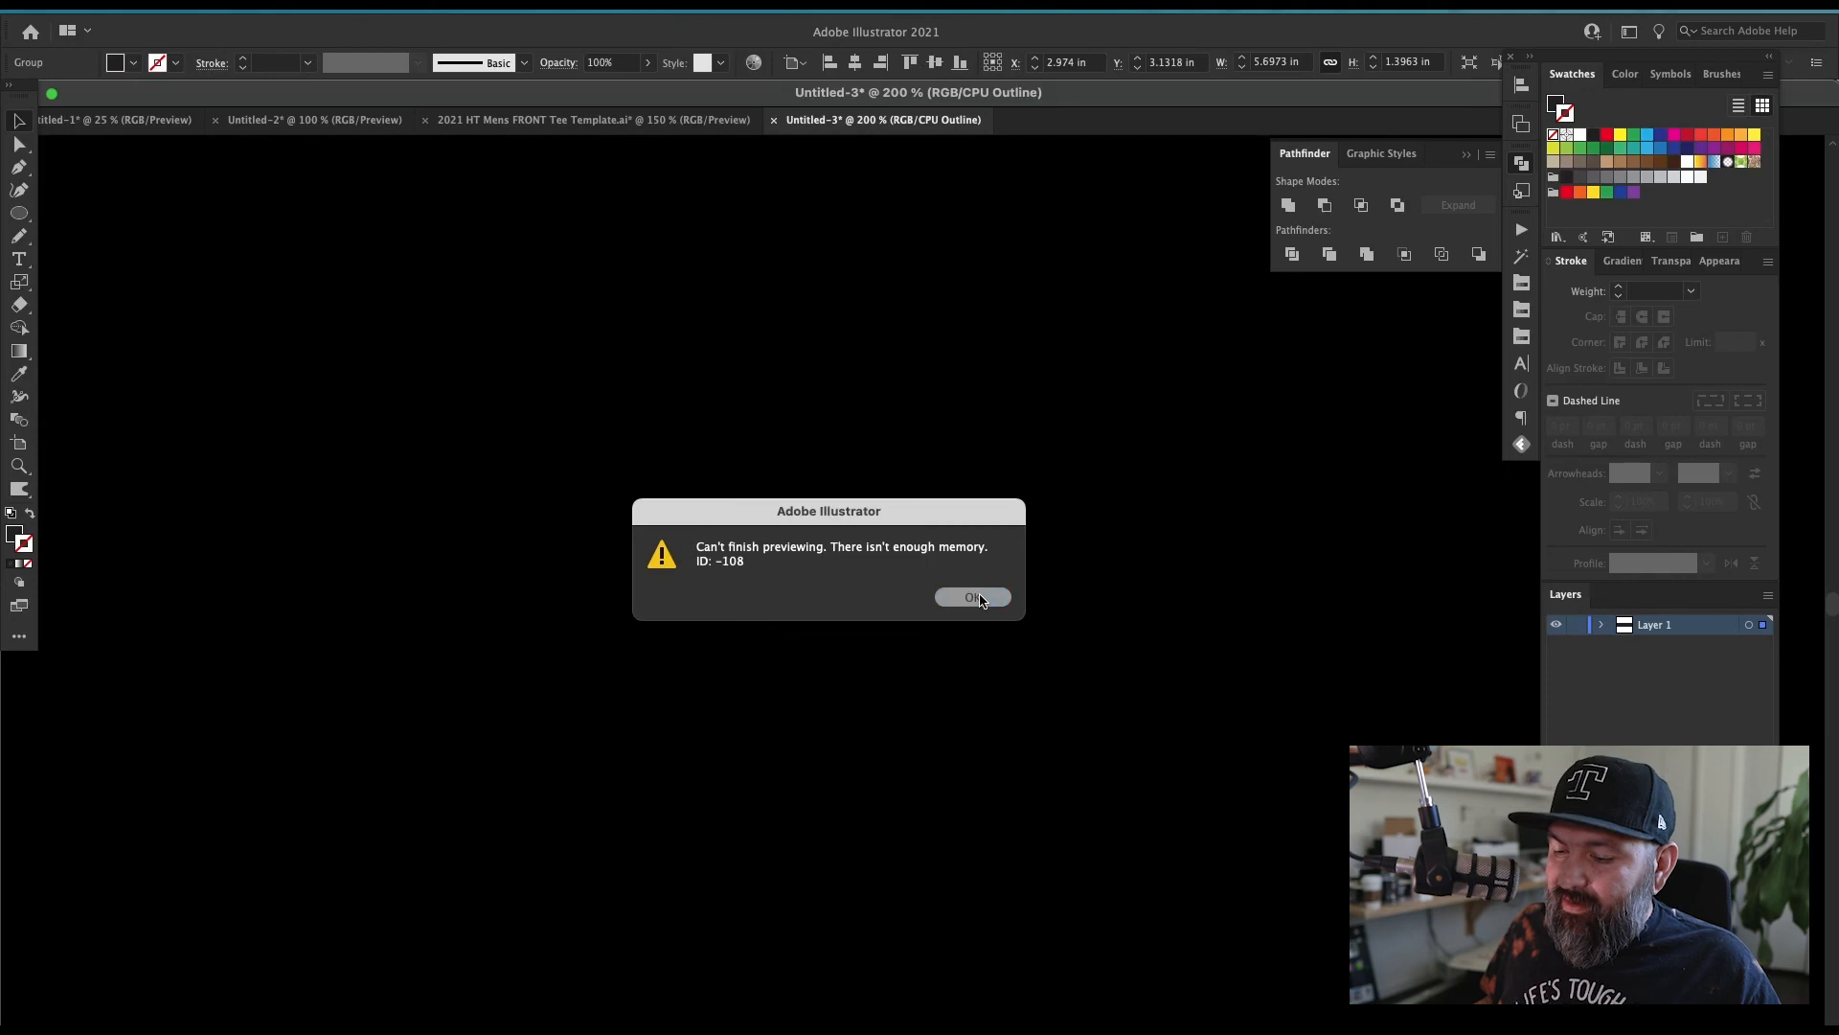
click(810, 339)
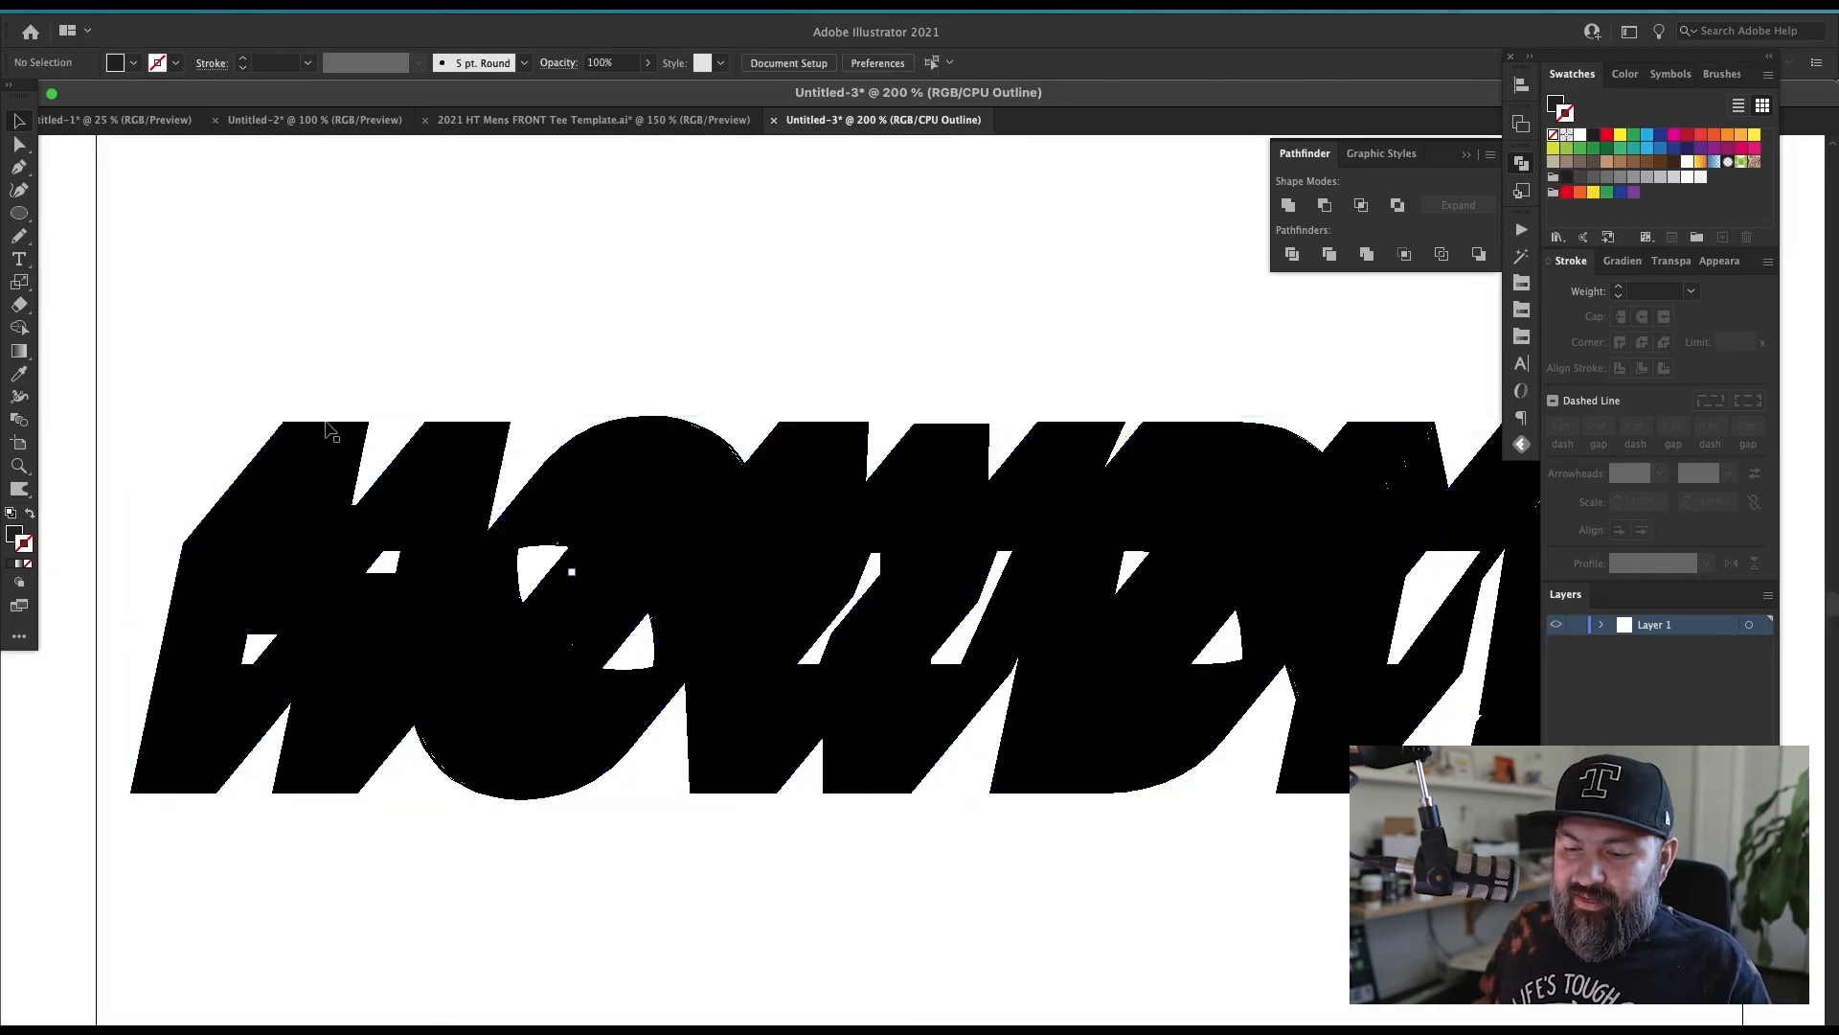
Step: Undo the stroke and blend expansions so the HOWDY! lettering is a live blend again, and clear the selection
key(space)
drag(1026, 517, 624, 543)
drag(1073, 420, 900, 526)
click(912, 374)
key(ctrl+1)
key(ctrl+a)
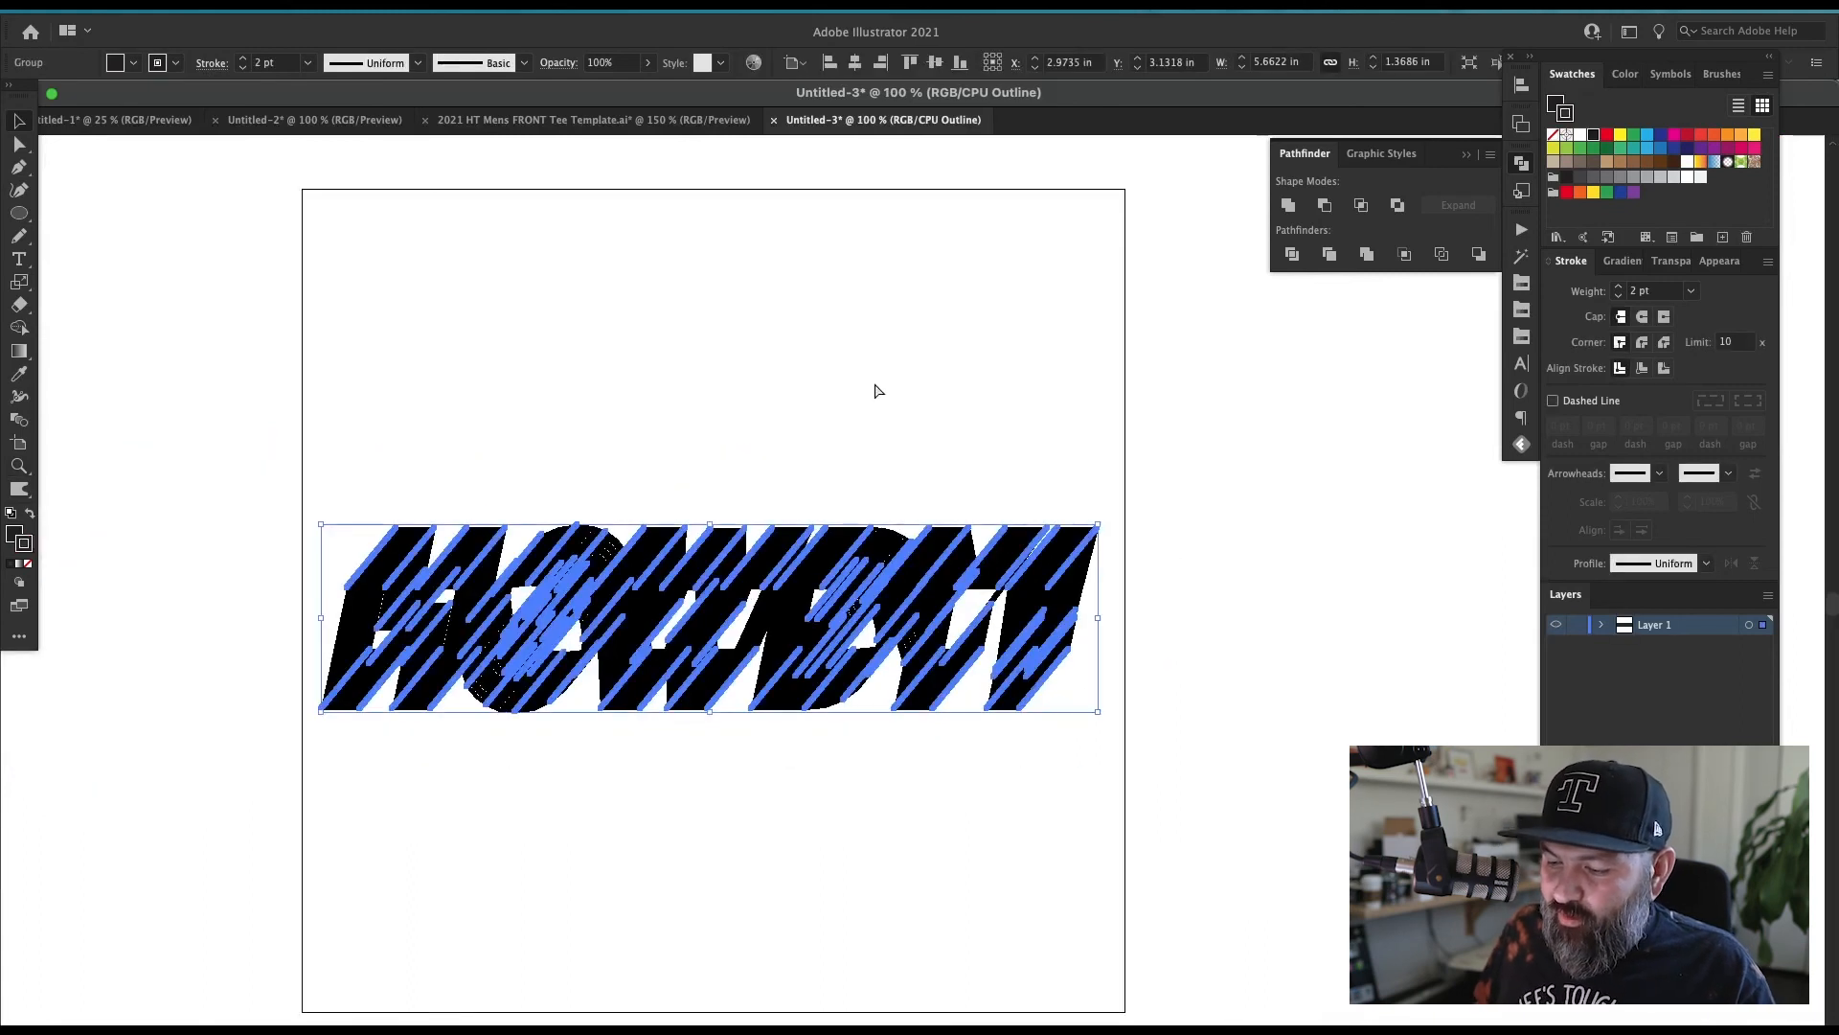
key(ctrl+alt+b)
click(1029, 594)
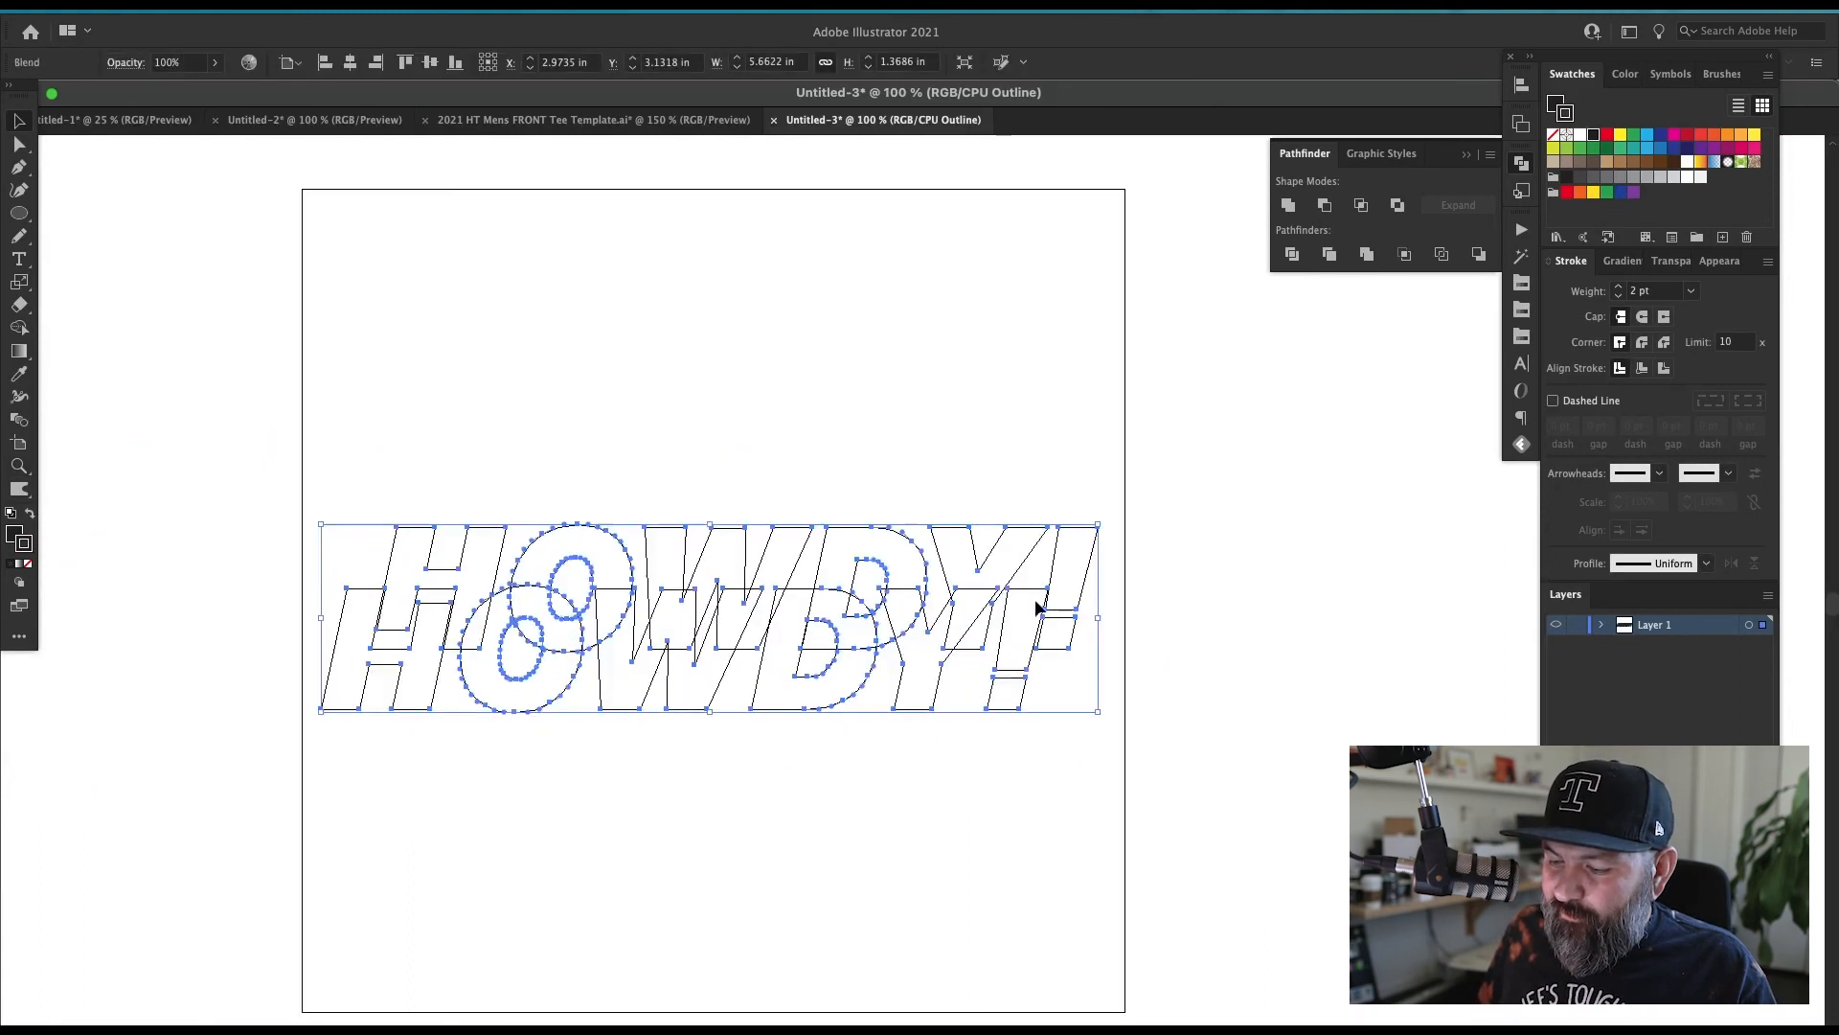
click(966, 415)
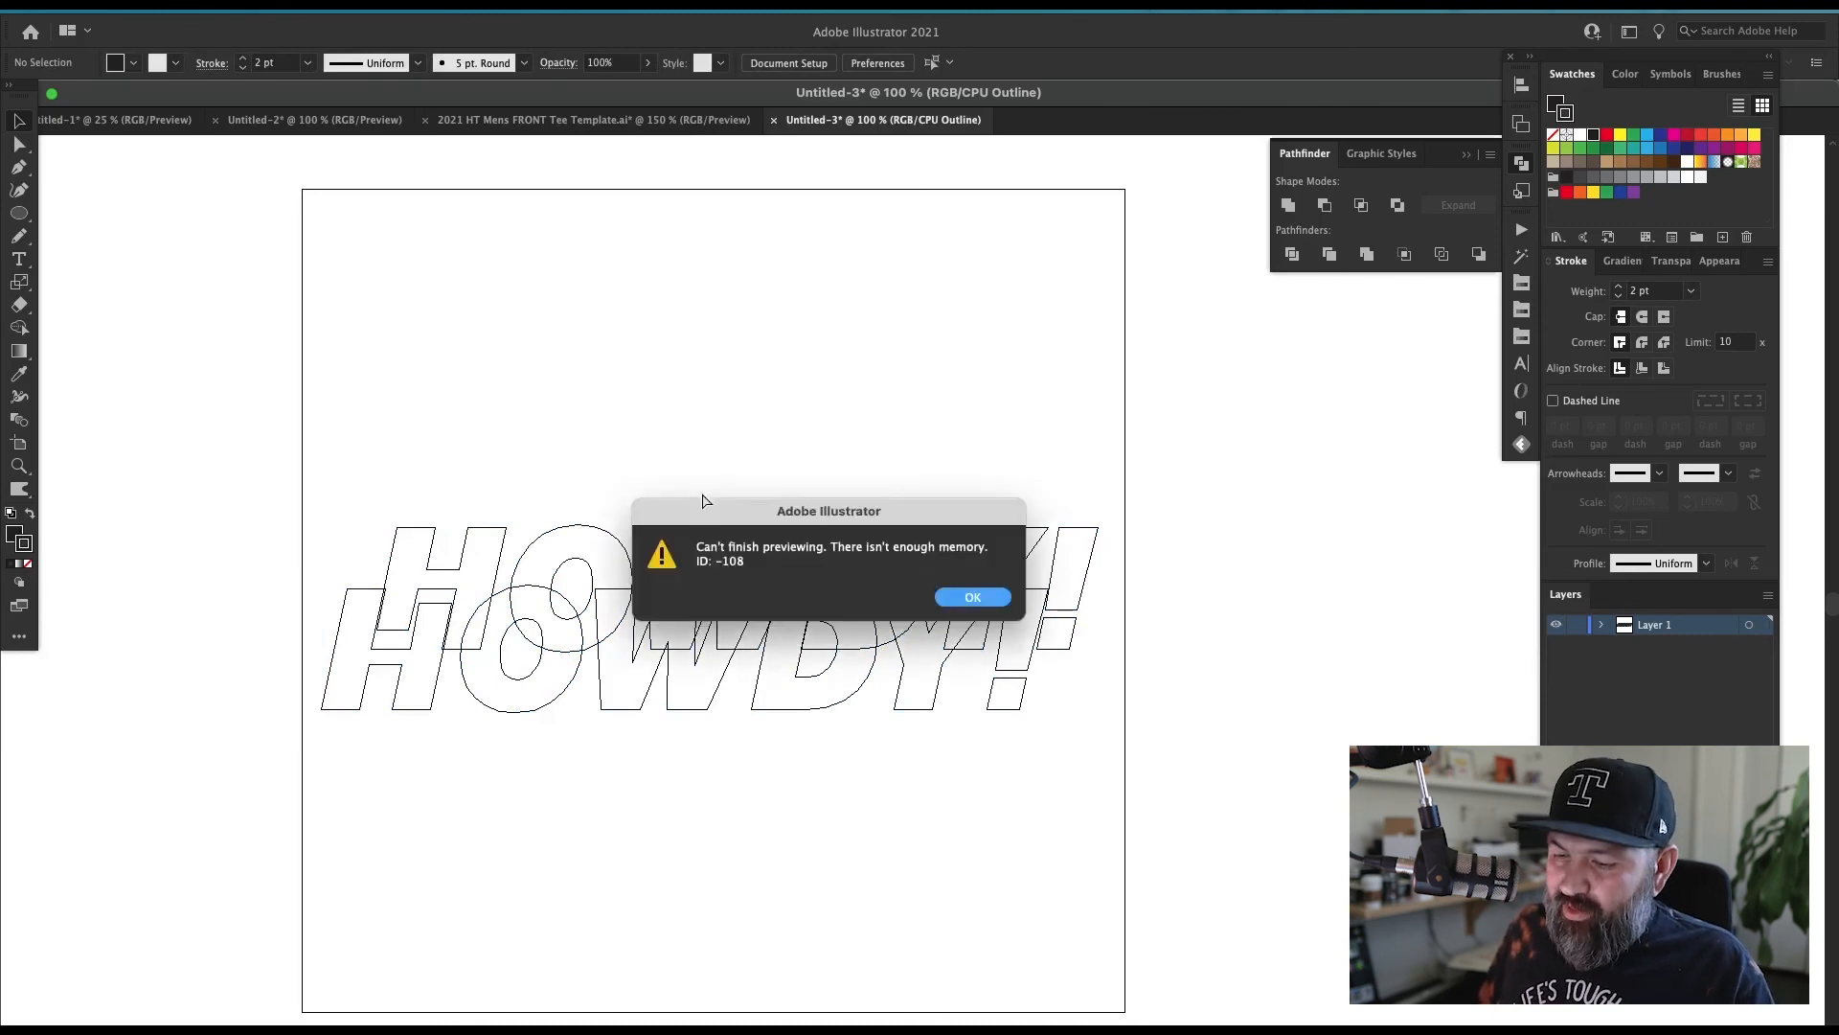
Step: Undo further back through the deletions of the pasted blue lettering and the example blend, dismissing the alerts
click(965, 604)
click(965, 604)
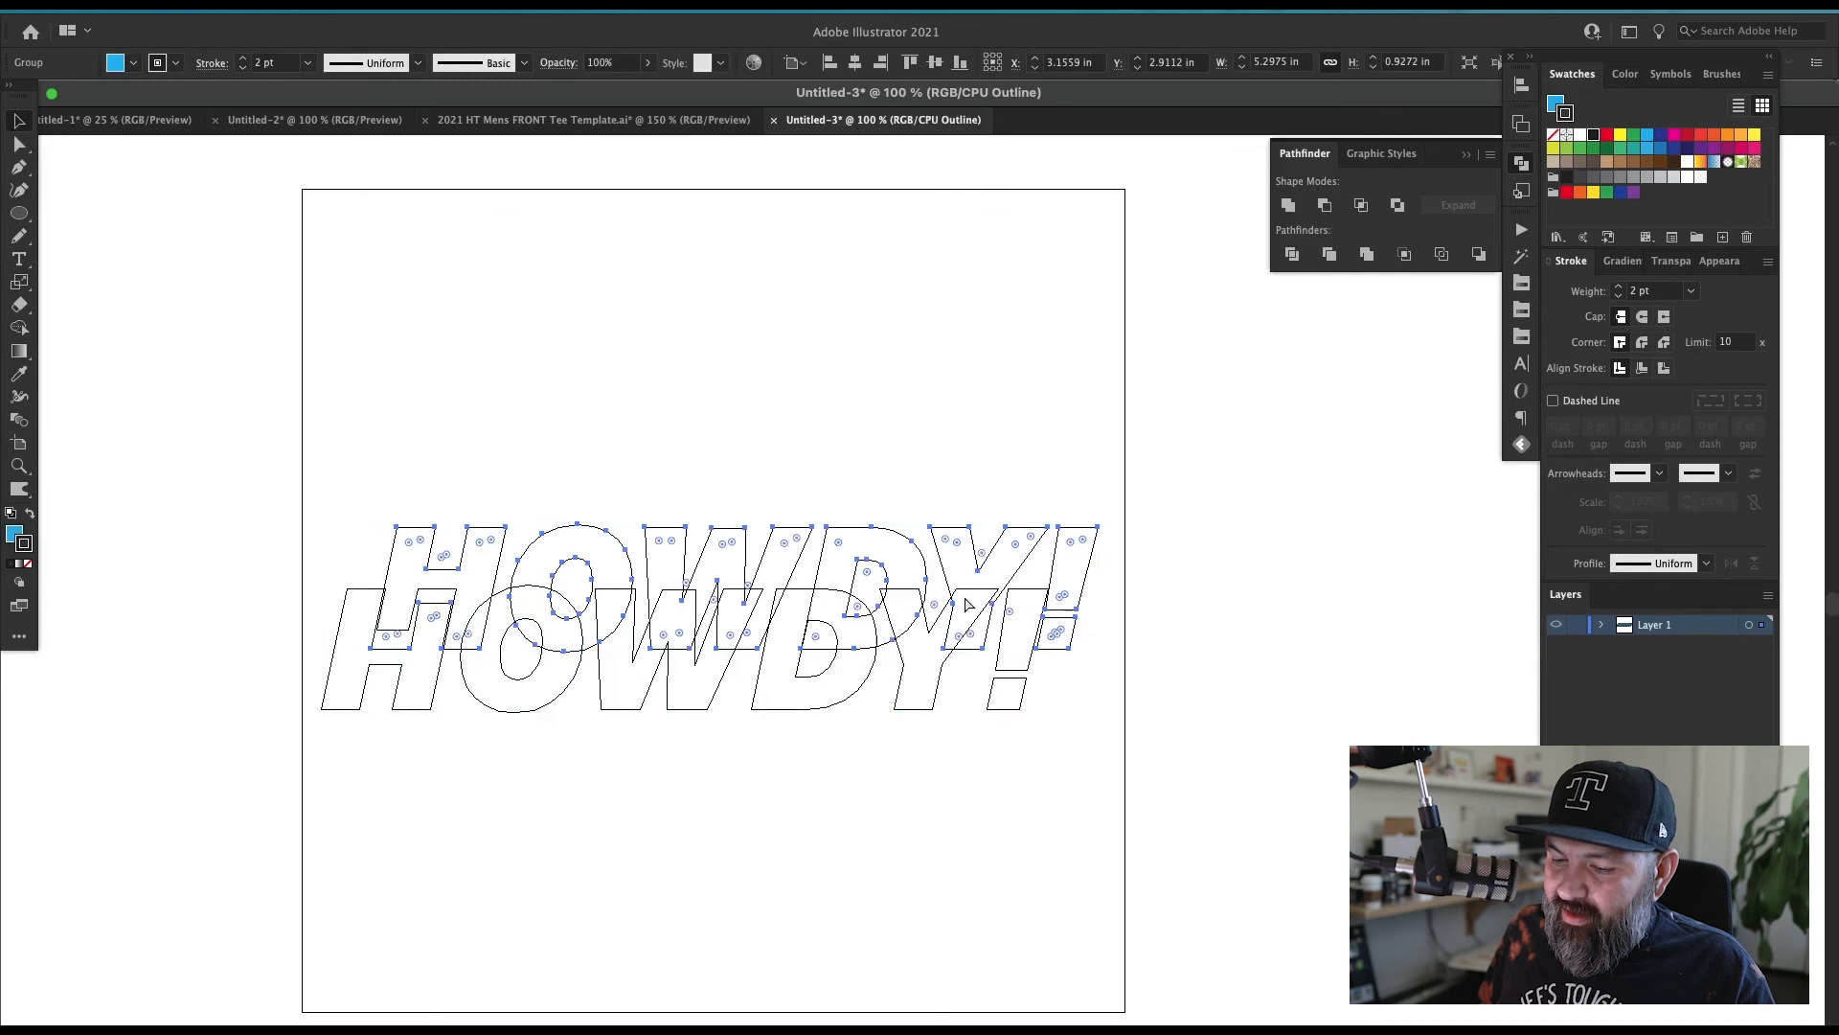
click(927, 452)
click(987, 600)
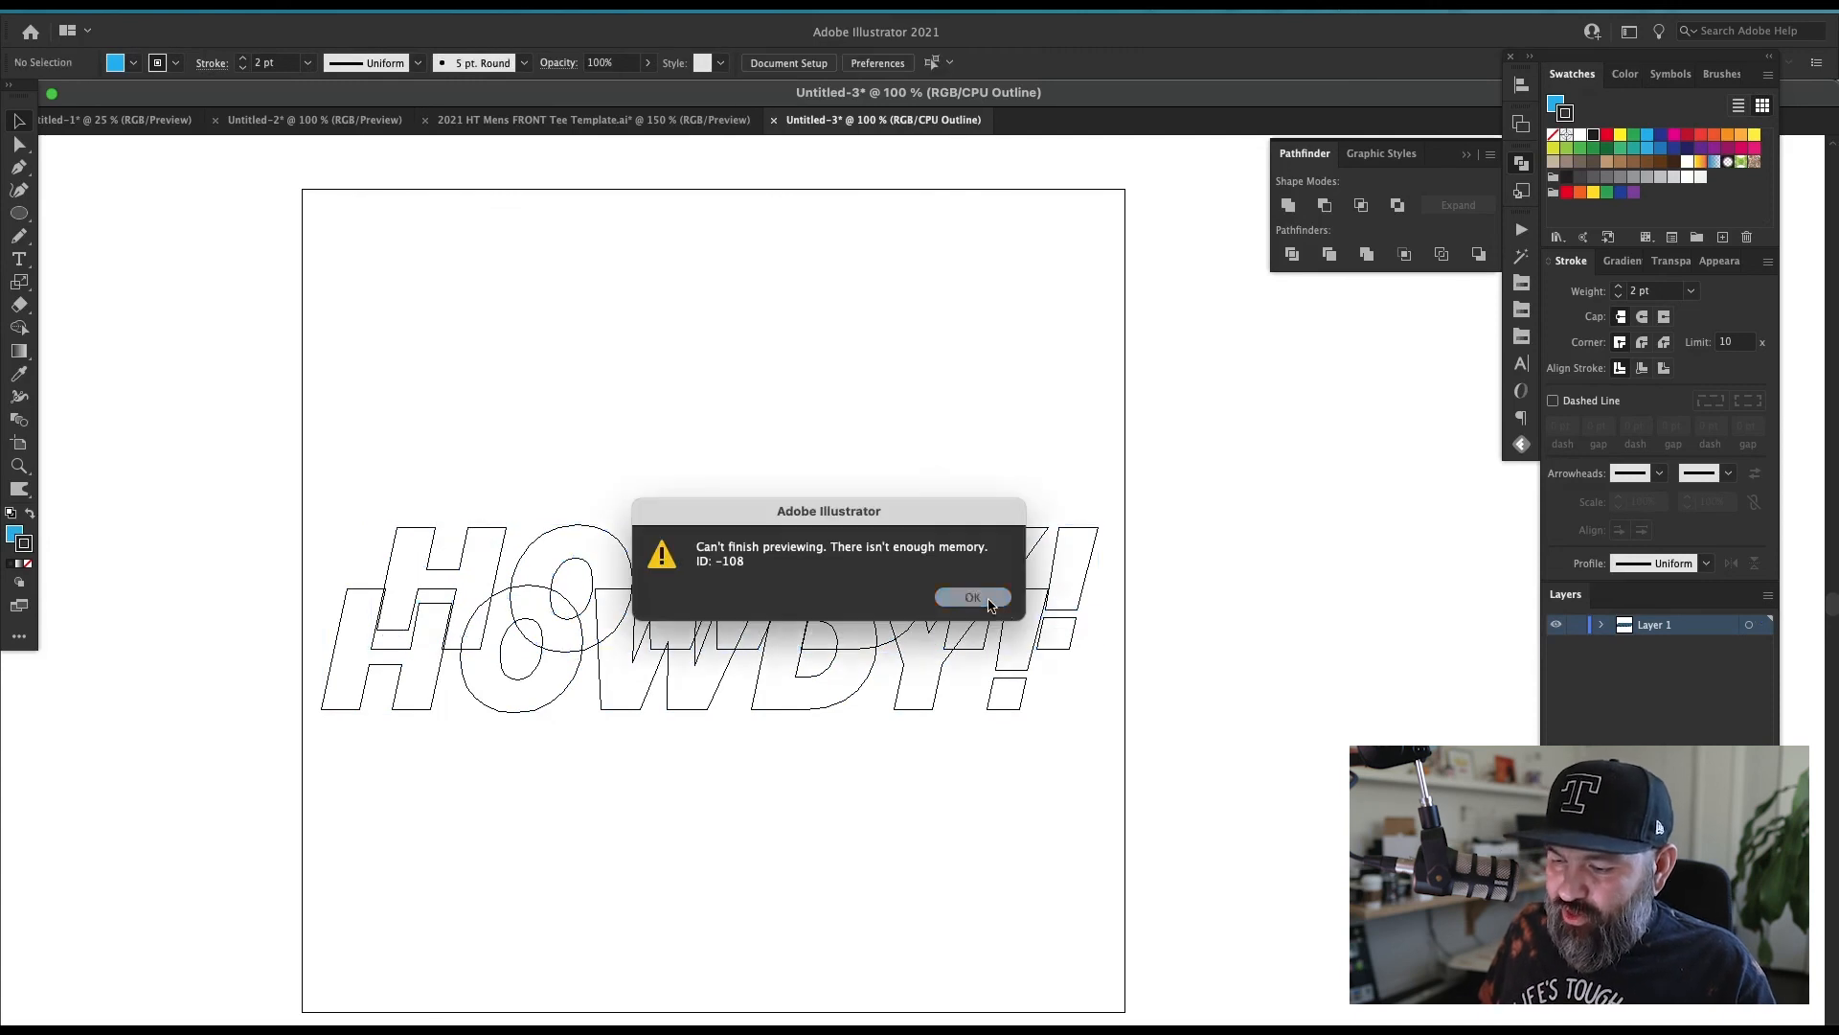
click(1012, 596)
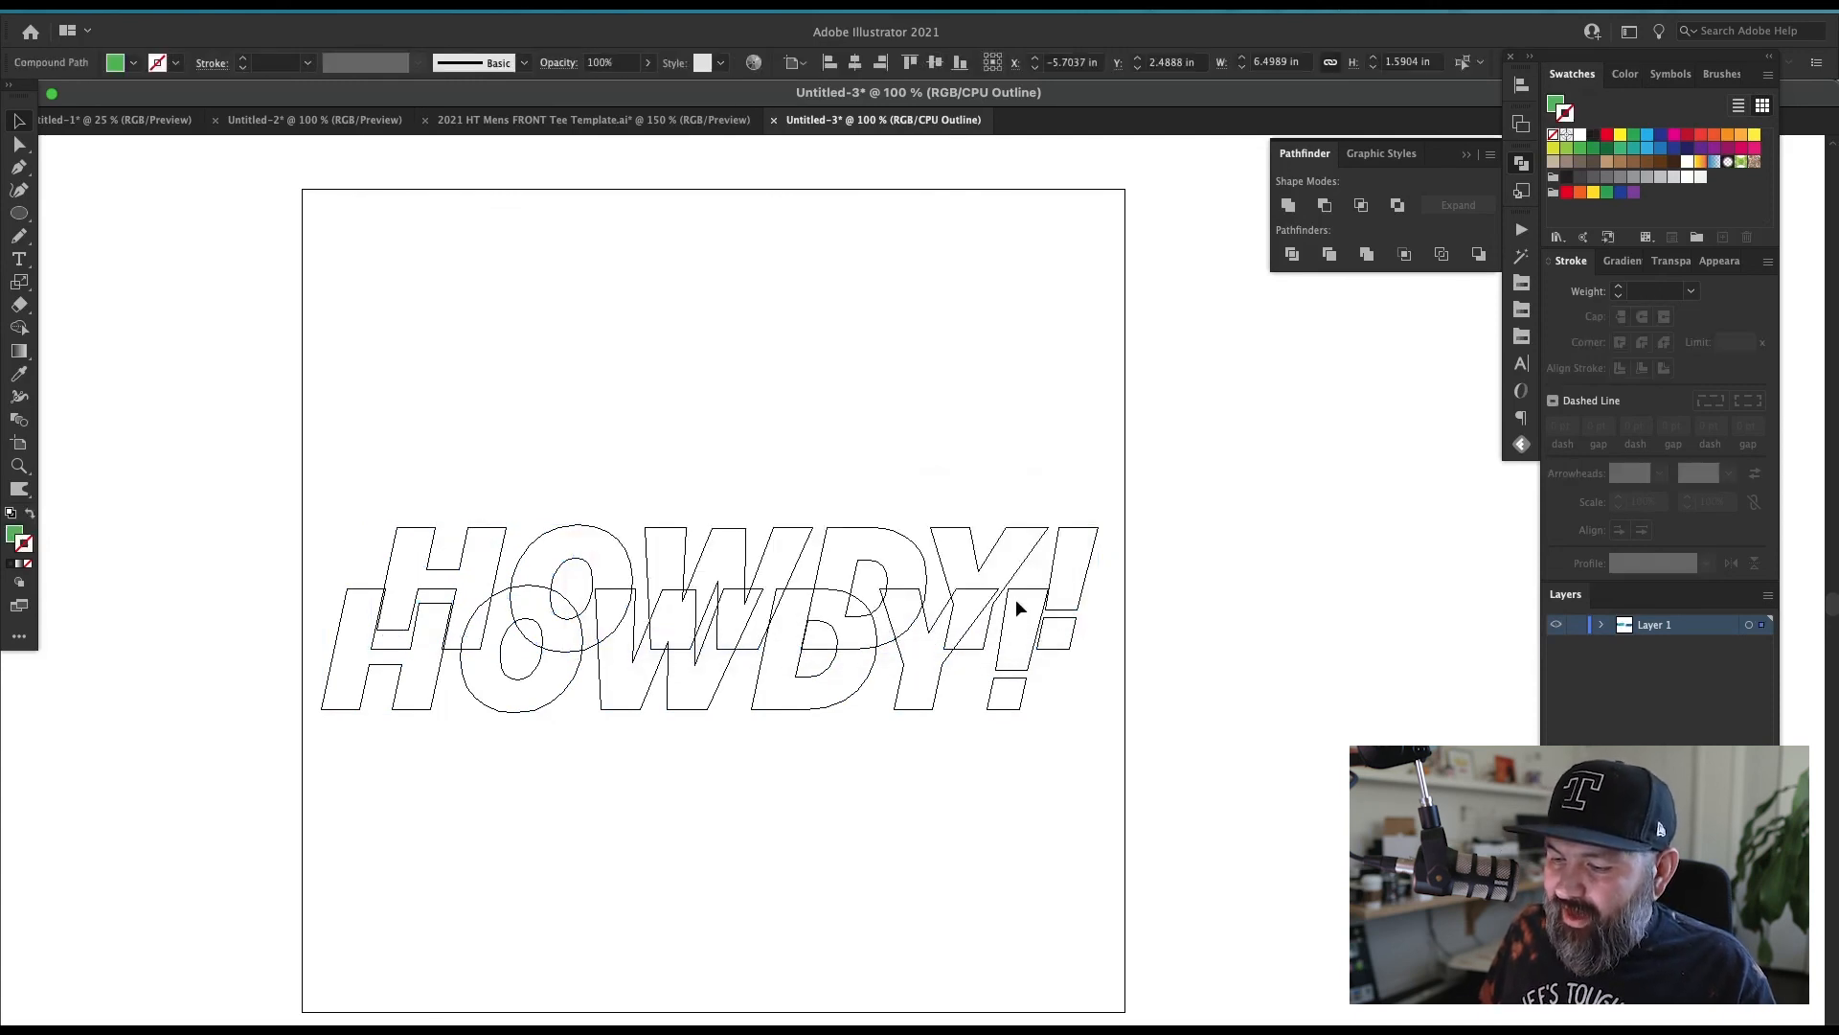
click(939, 476)
click(514, 661)
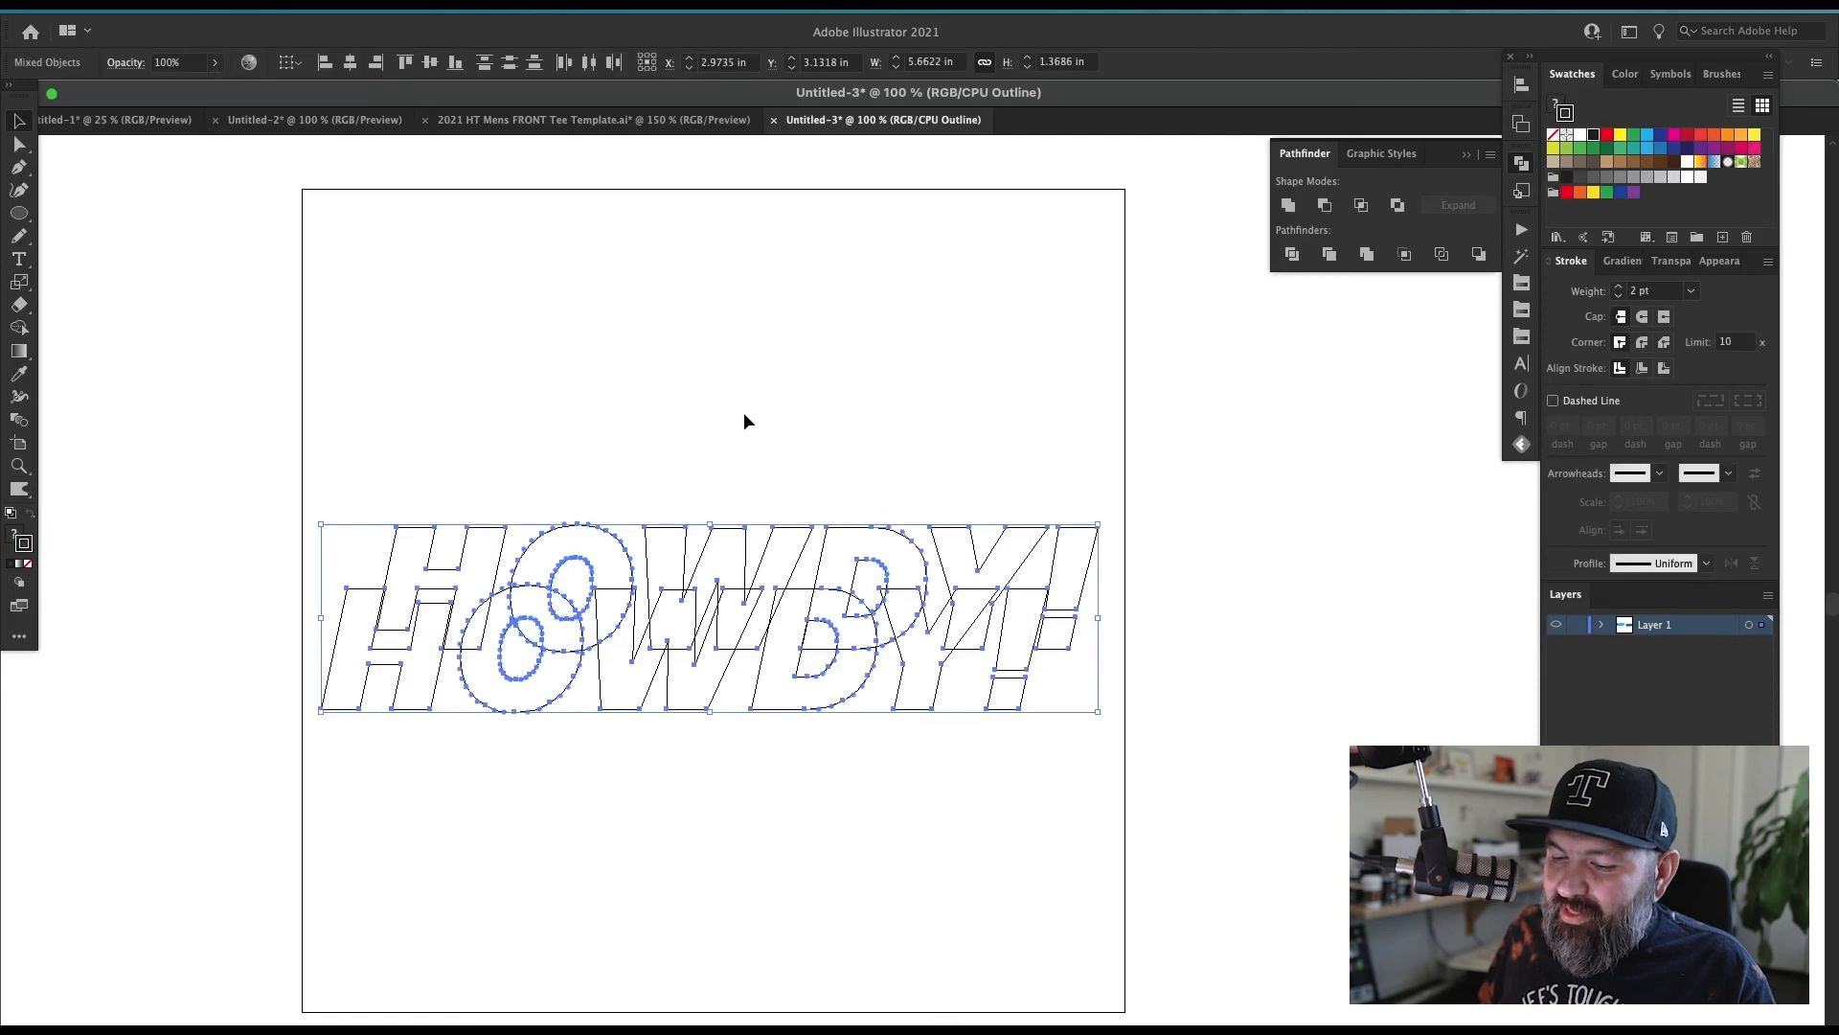
Step: Delete all of the HOWDY! lettering from the artboard
click(786, 418)
key(Return)
drag(1101, 448, 113, 786)
key(BackSpace)
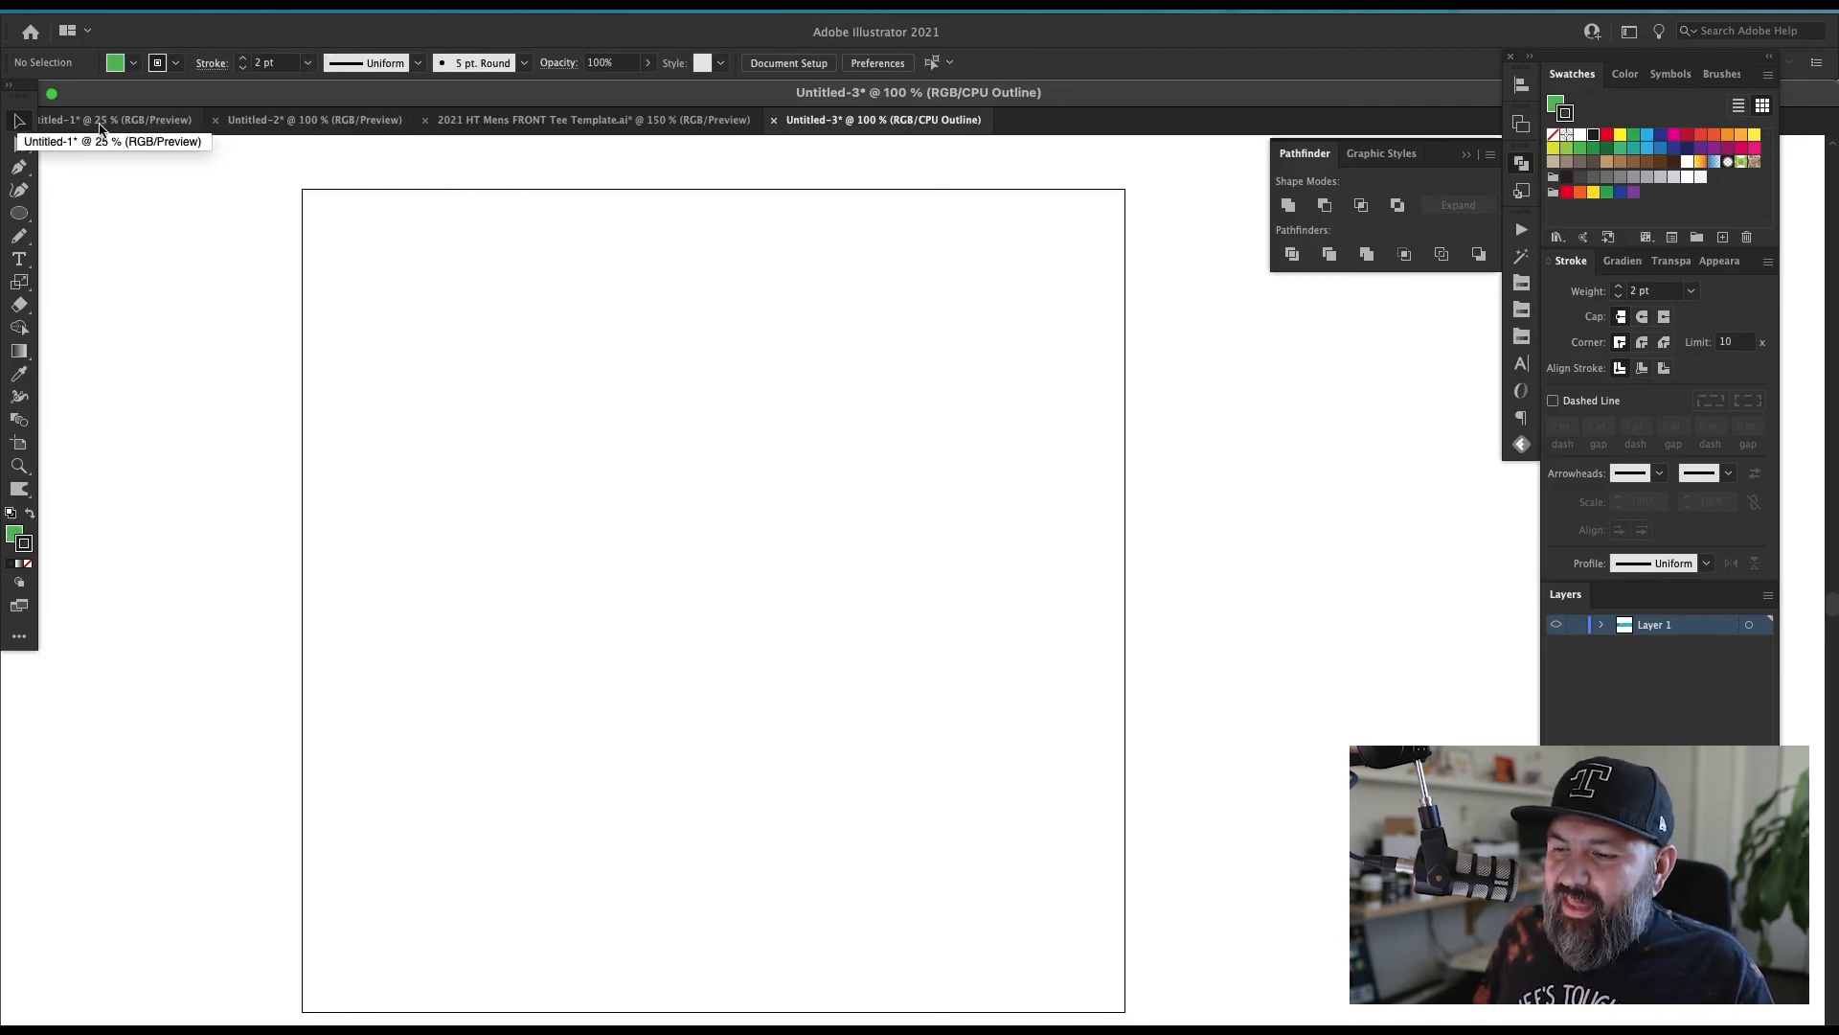
Step: Draw a square about 1.74 in wide on the empty artboard with the default white fill and 1 pt black stroke
key(m)
drag(702, 363, 941, 601)
key(d)
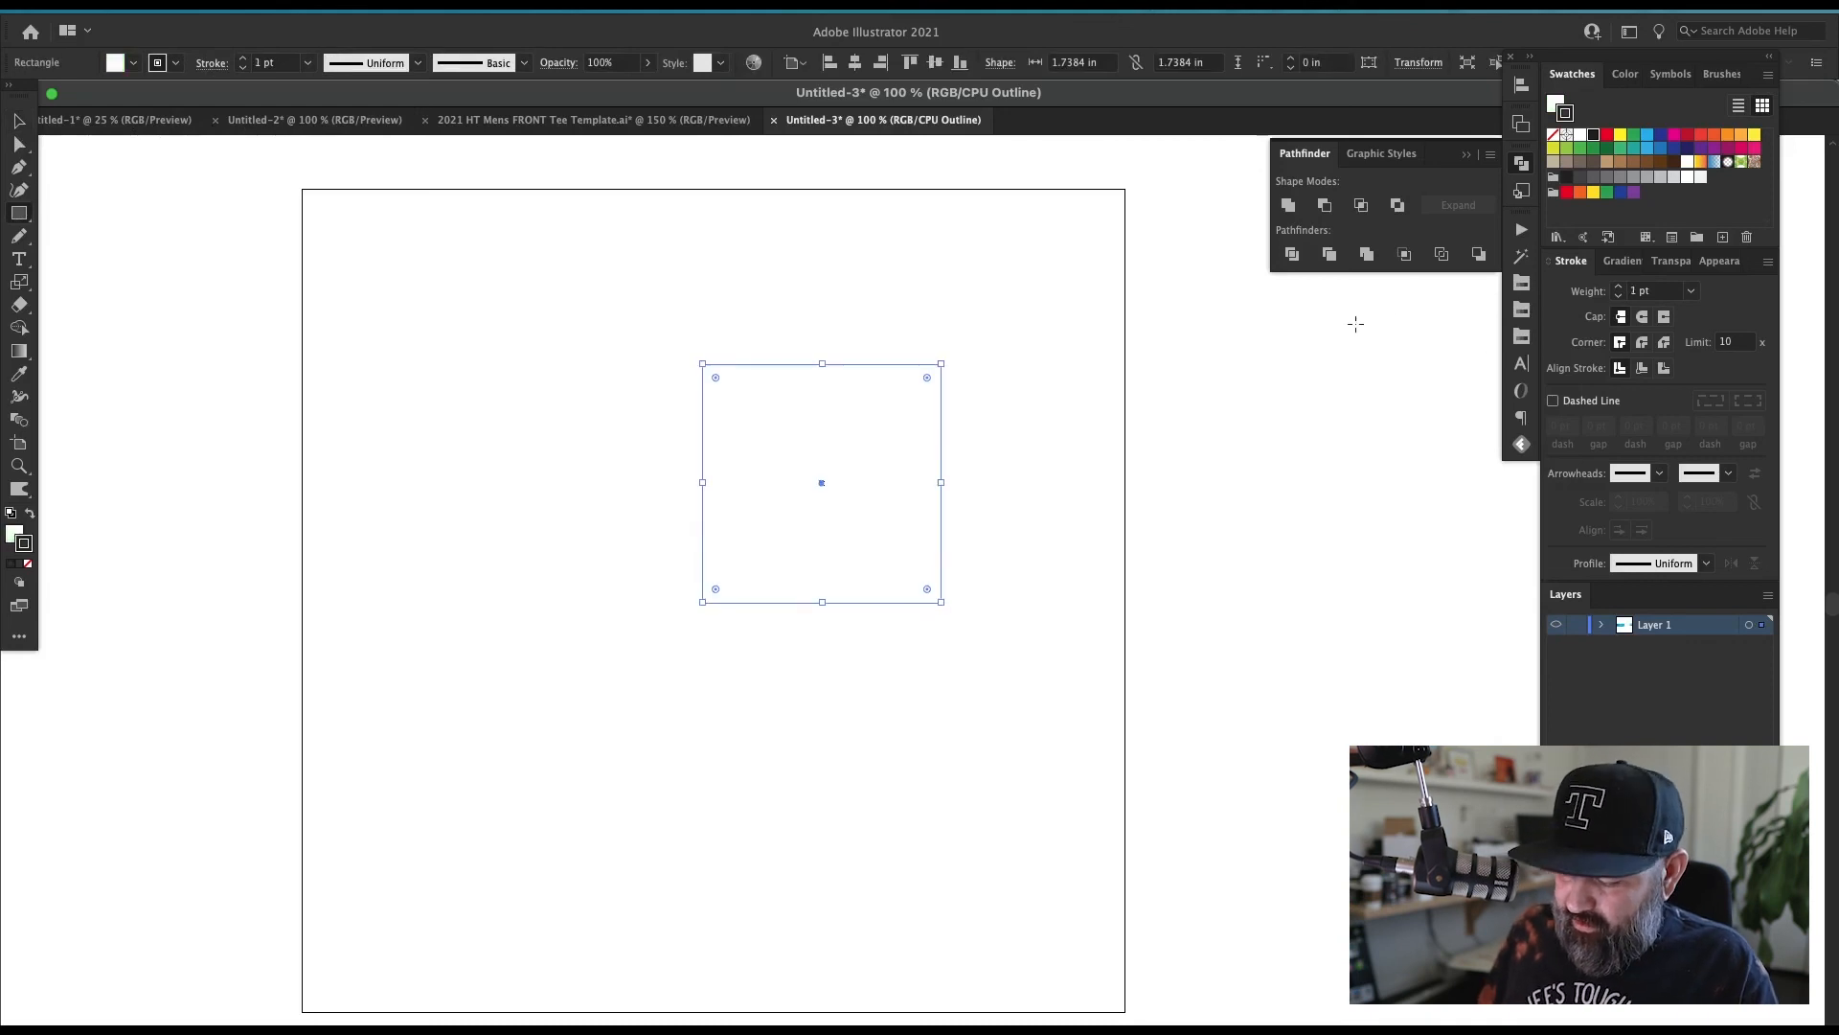
click(971, 598)
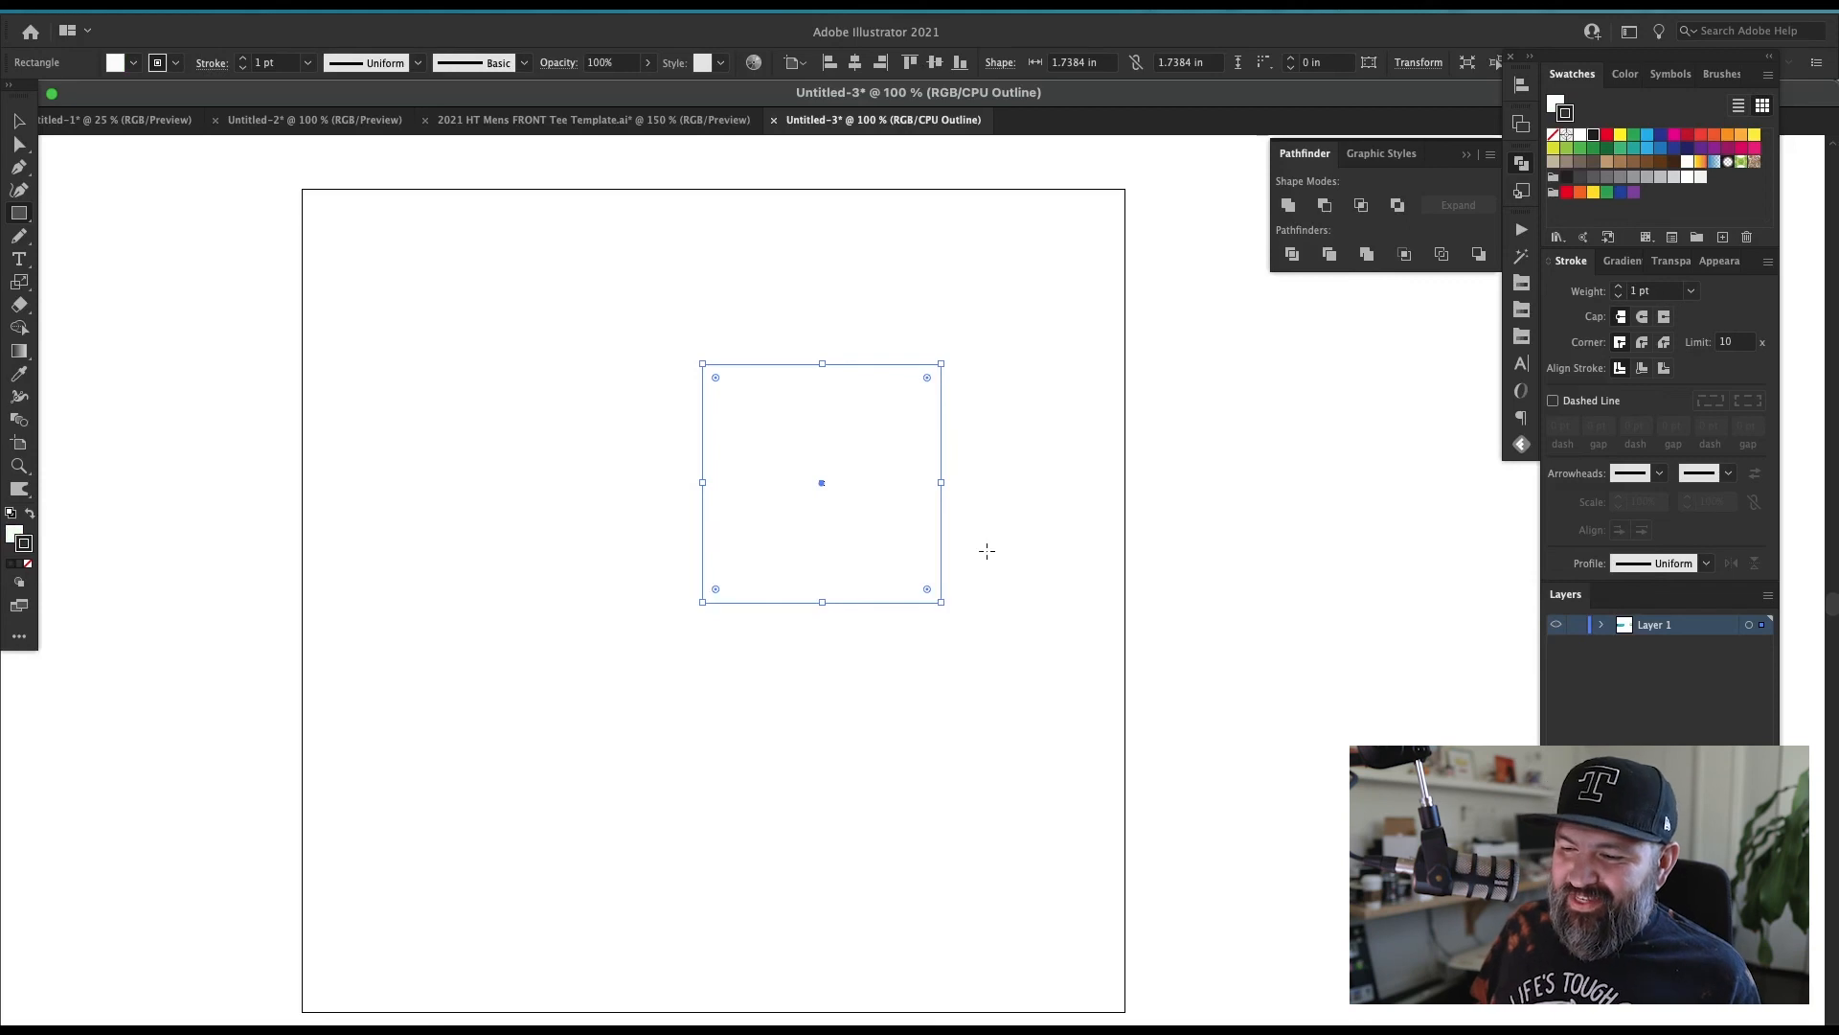
Step: Try to create a new document, dismiss the color space alert, and close the current document
key(super+n)
key(Return)
click(938, 599)
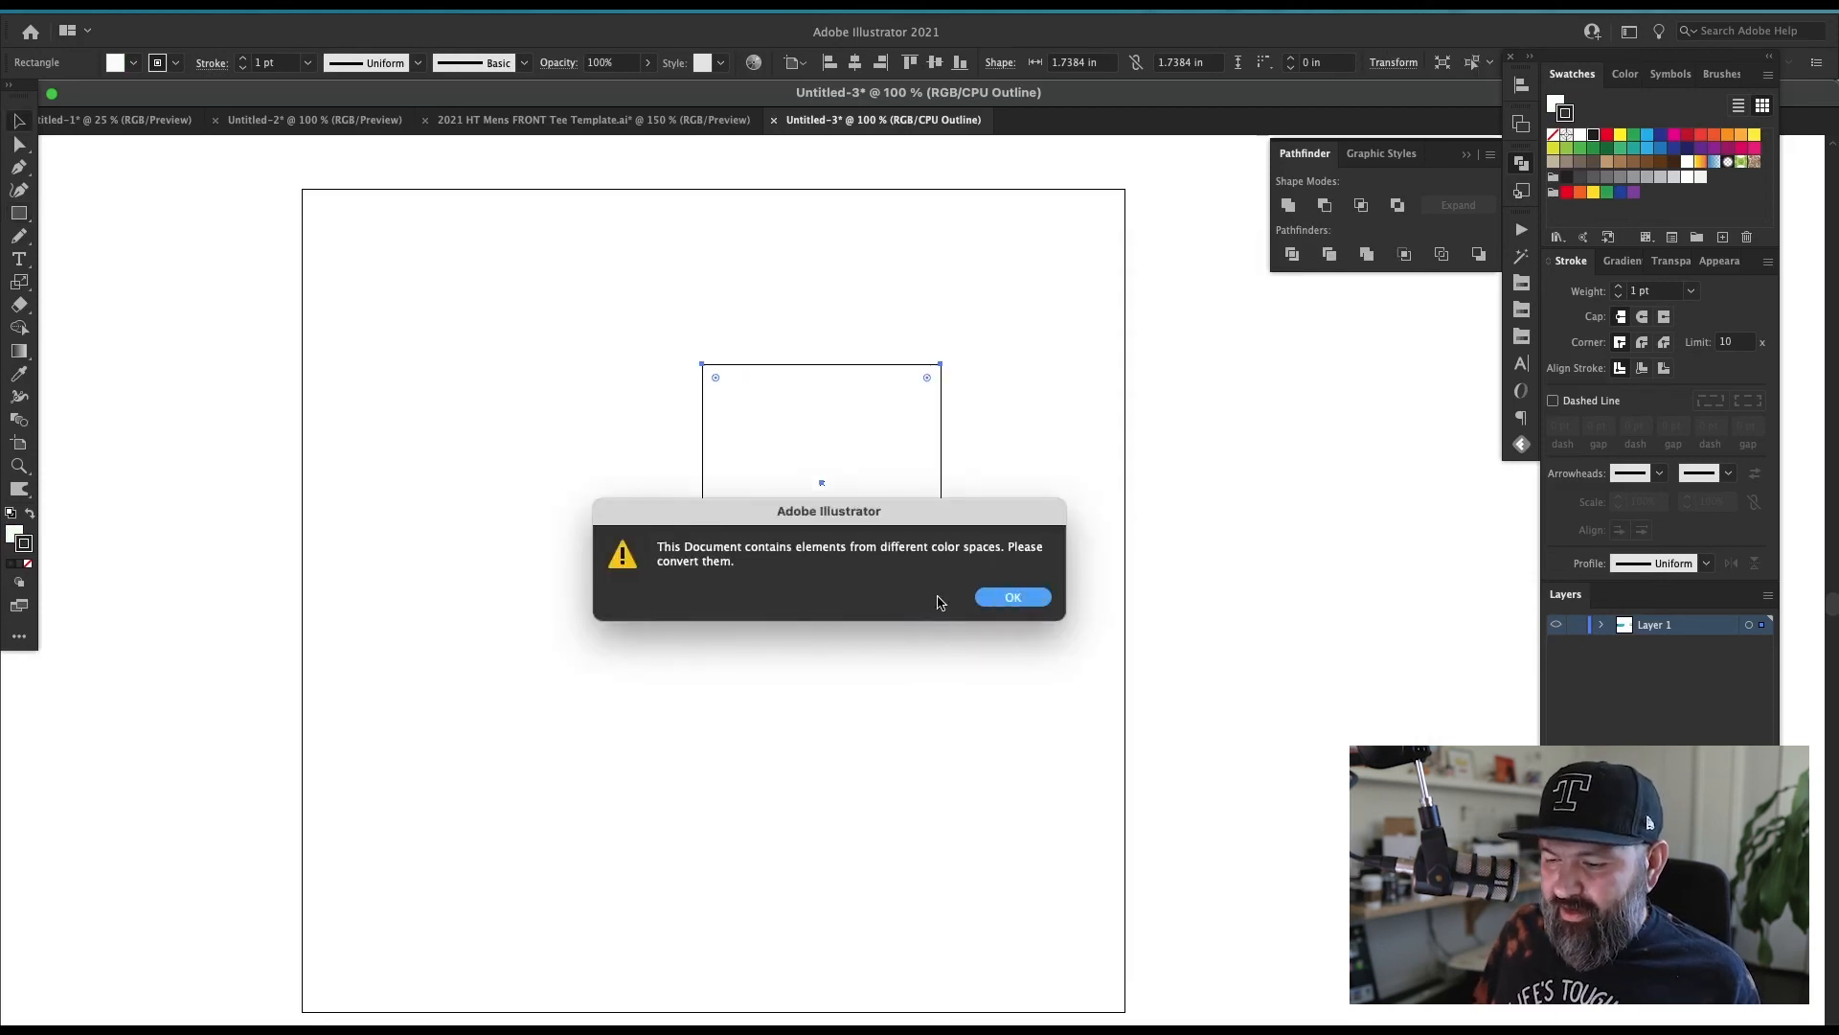
click(991, 596)
key(super+w)
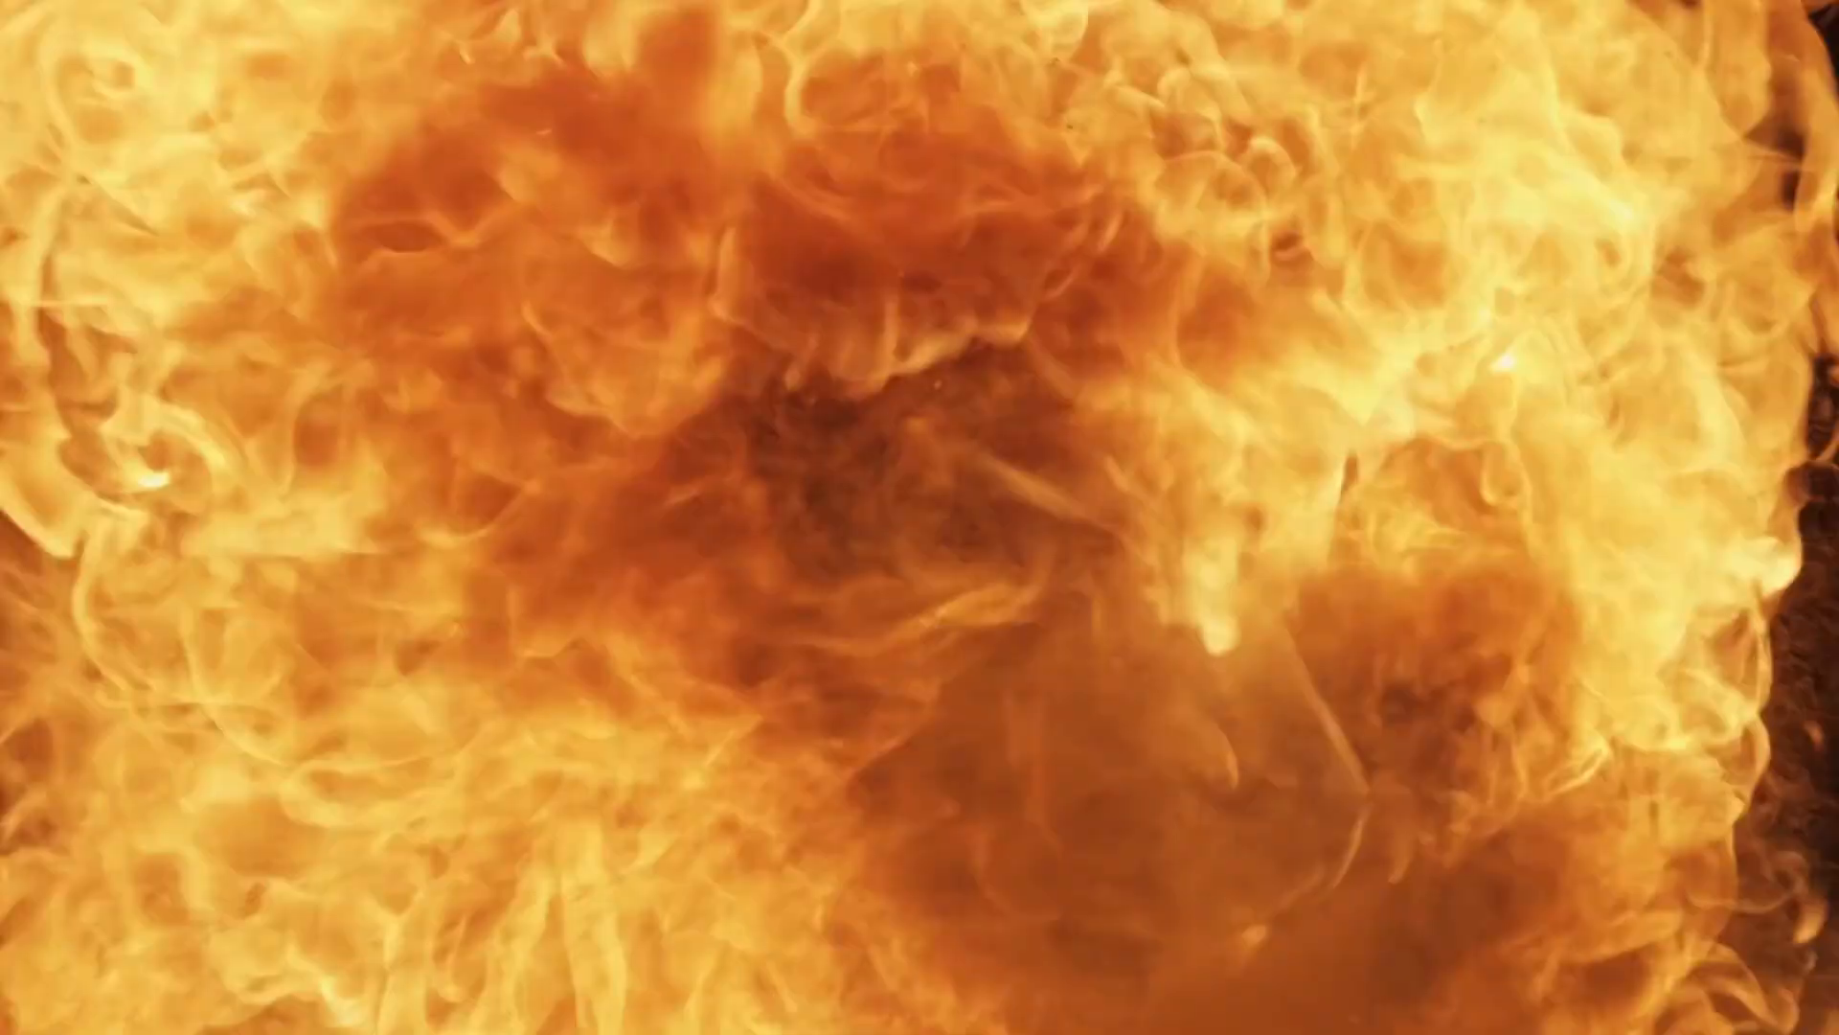